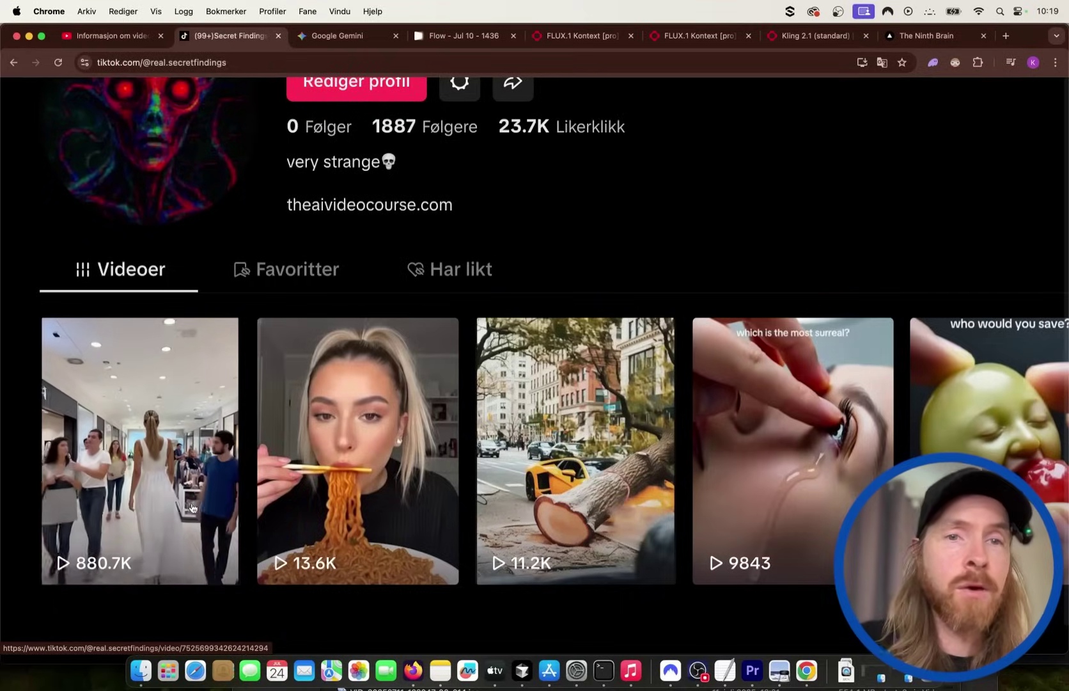
Examine the video thumbnails and their view counts on the real.secretfindings TikTok profile
key("super+plus")
key("super+plus")
key("super+plus")
key("super+plus")
scroll(192, 505, "down", 5)
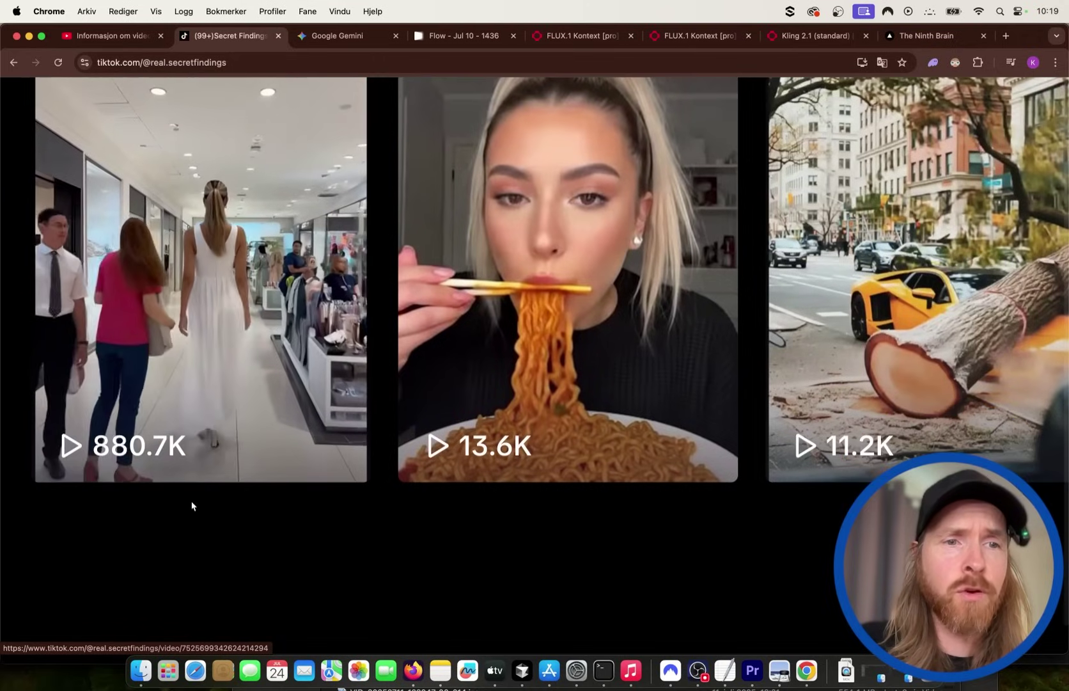
scroll(191, 505, "up", 3)
scroll(128, 518, "down", 1)
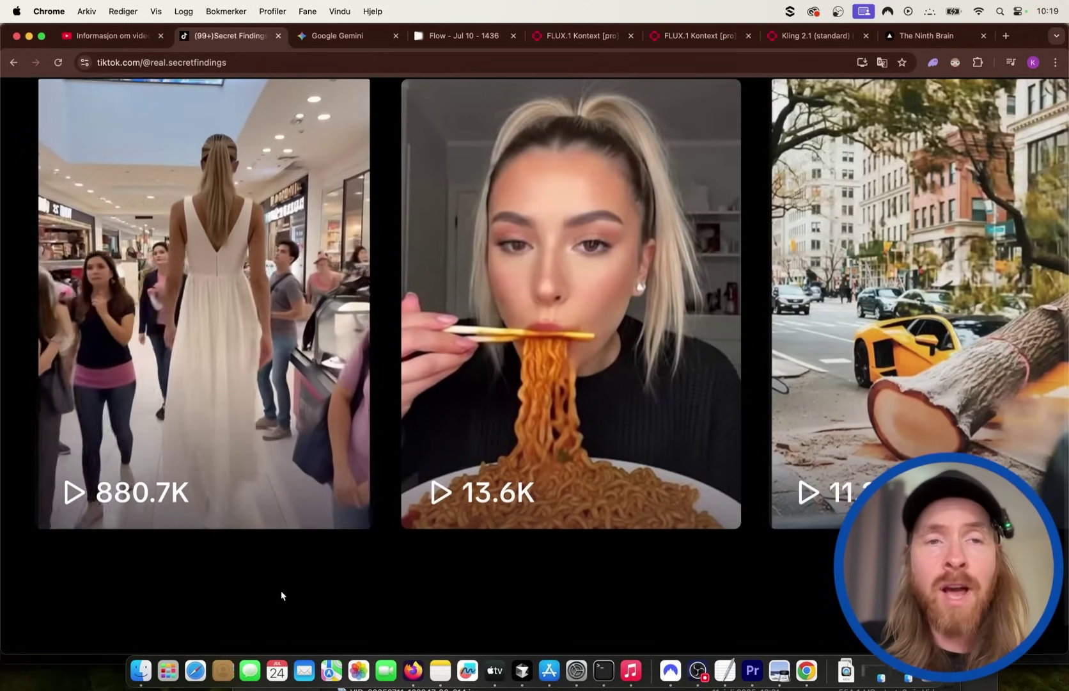
scroll(281, 591, "down", 3, "ctrl")
scroll(281, 591, "up", 2)
scroll(281, 591, "down", 1)
scroll(280, 594, "down", 1, "ctrl")
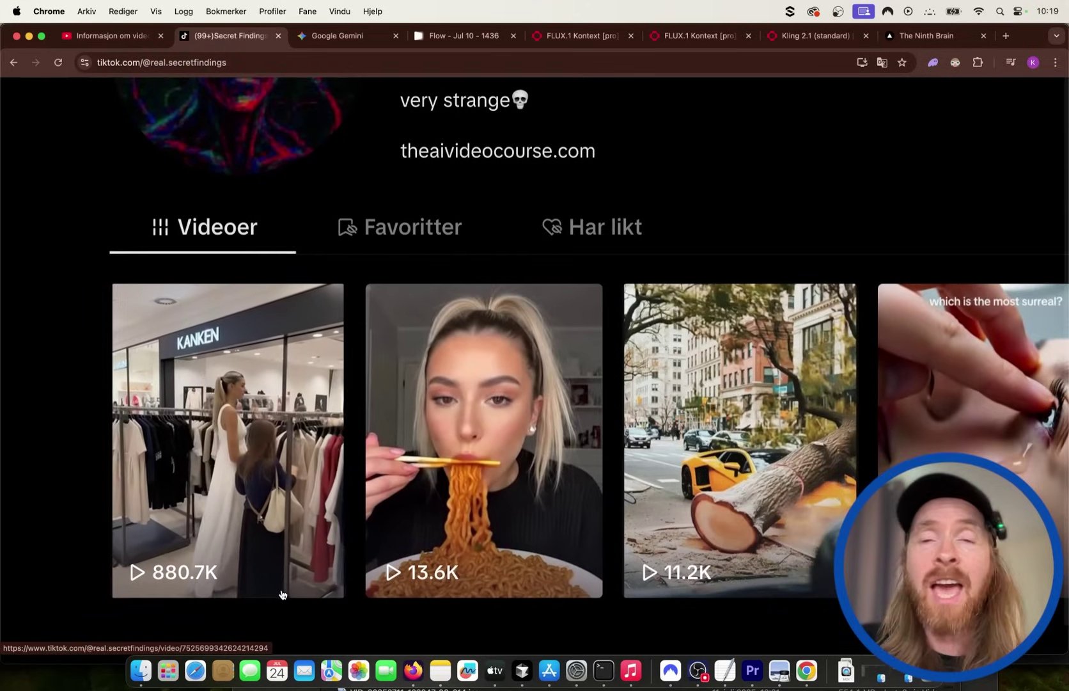
scroll(257, 571, "up", 1)
scroll(257, 571, "down", 2)
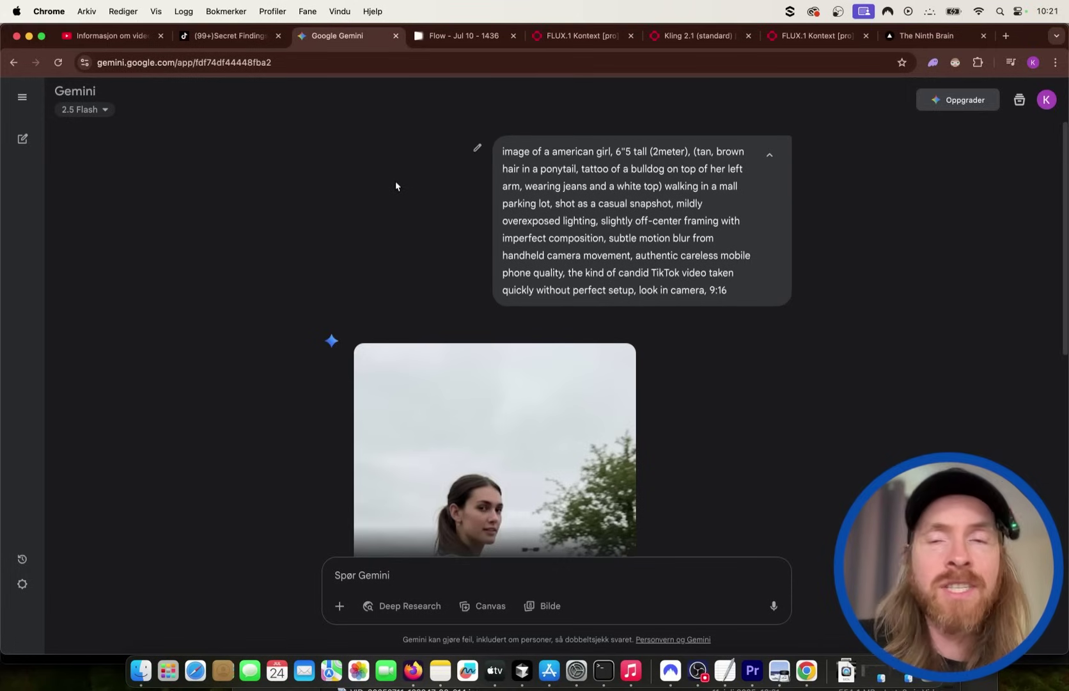
Look over the Flow project, and examine the FLUX.1 Kontext [pro] editing page on fal.ai
left_click(472, 37)
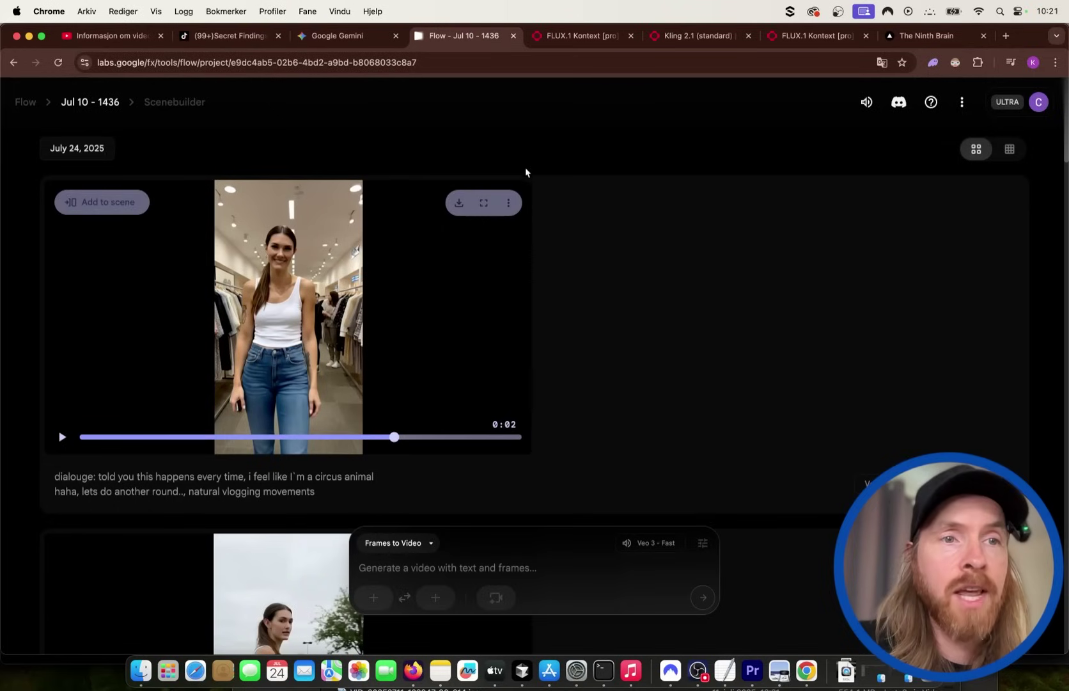
left_click(594, 36)
scroll(298, 315, "up", 15)
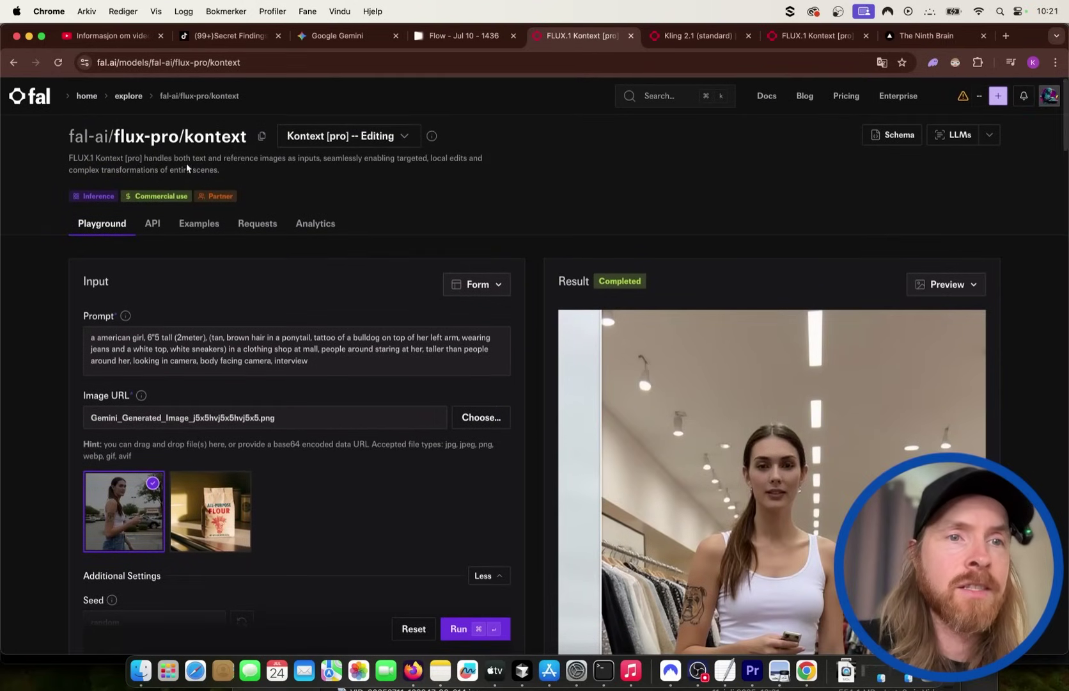
scroll(119, 154, "up", 5)
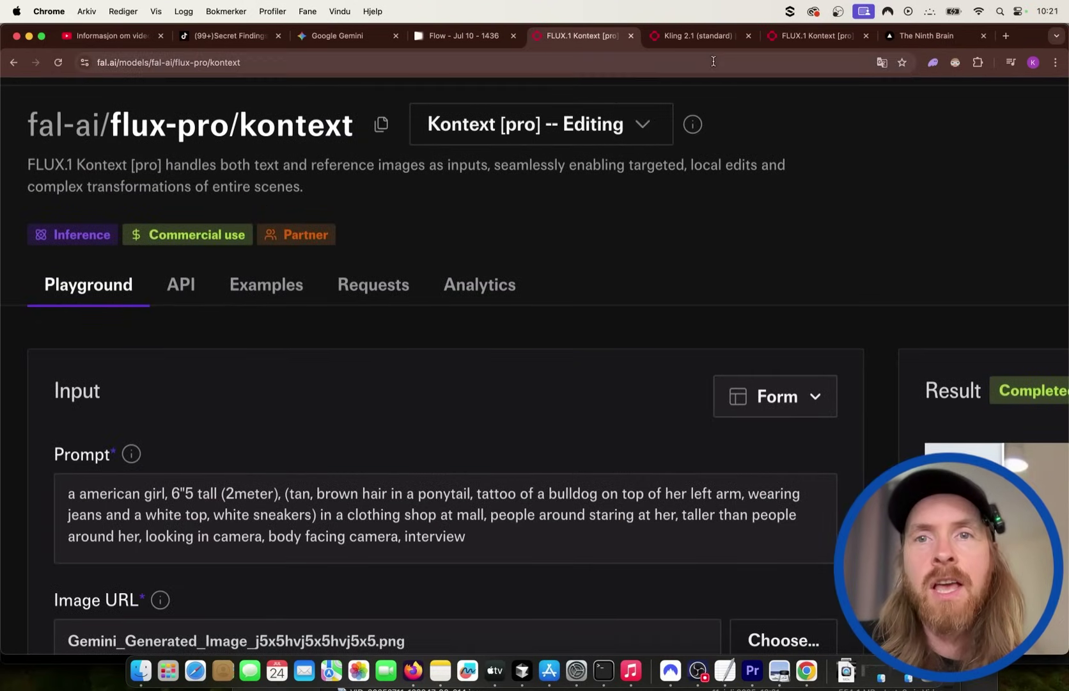
On the fal.ai Kling 2.1 page, switch the model to 2.1 Pro (Image to Video)
left_click(696, 37)
scroll(182, 198, "down", 2)
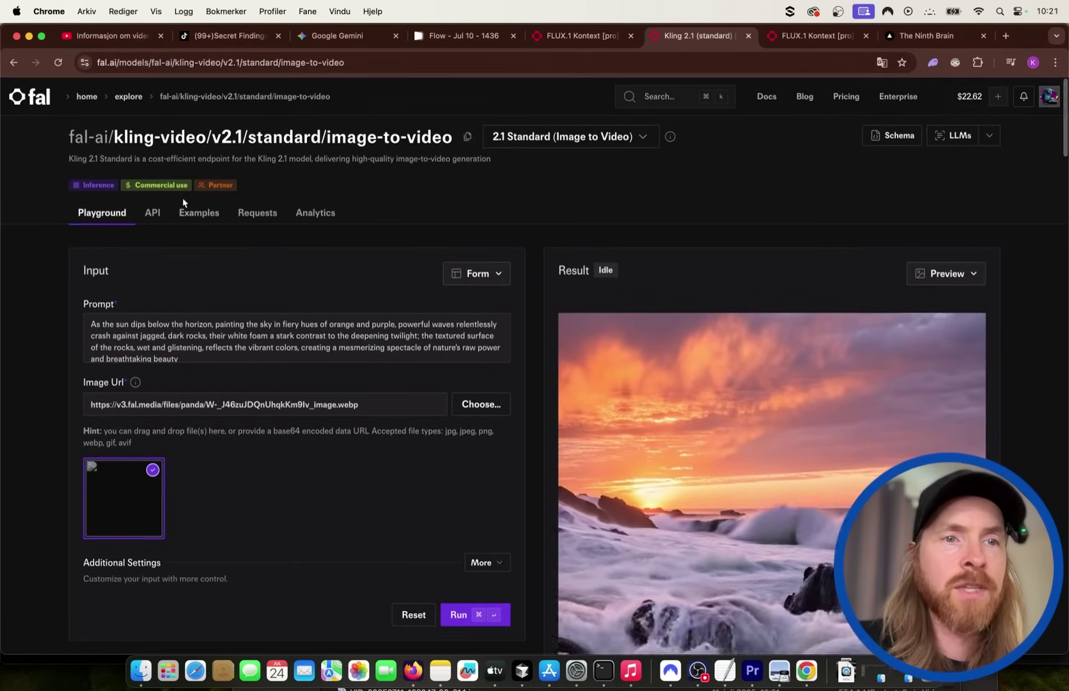
scroll(206, 192, "up", 5)
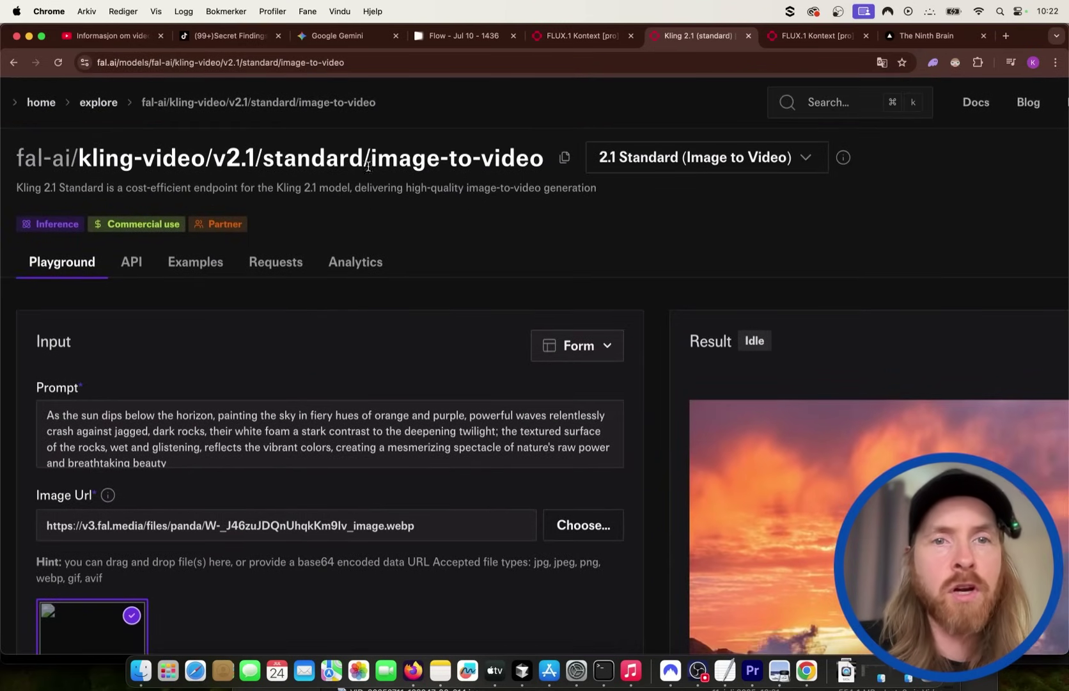
left_click(727, 168)
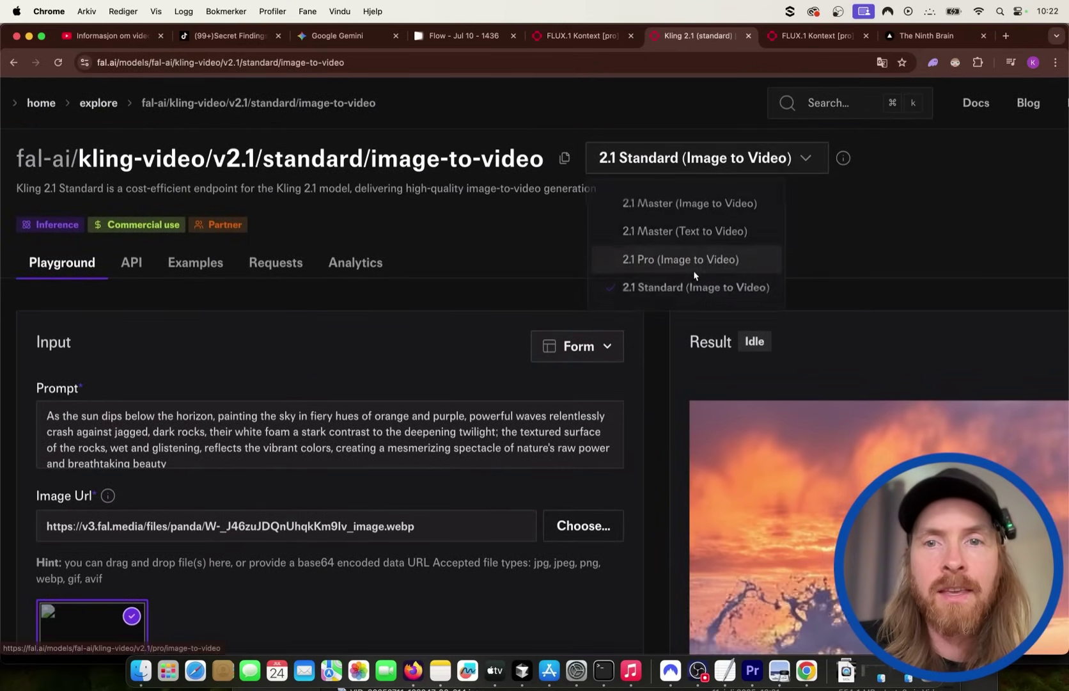
left_click(694, 264)
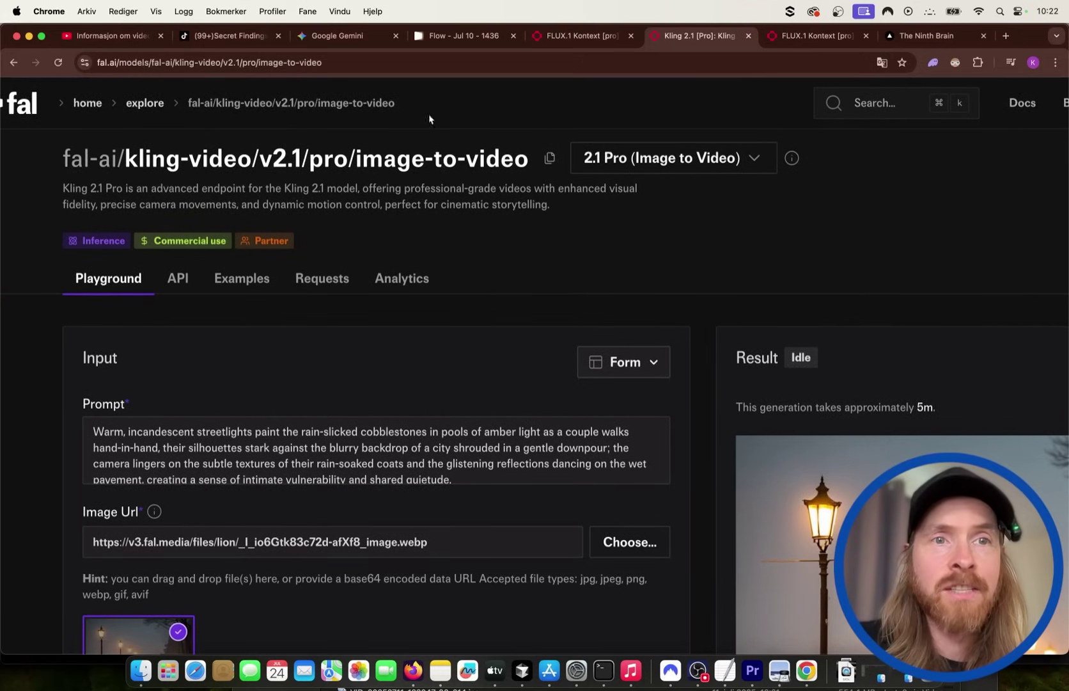
Review the Gemini chat's prompt and the generated image of the tall girl in the parking lot
left_click(349, 38)
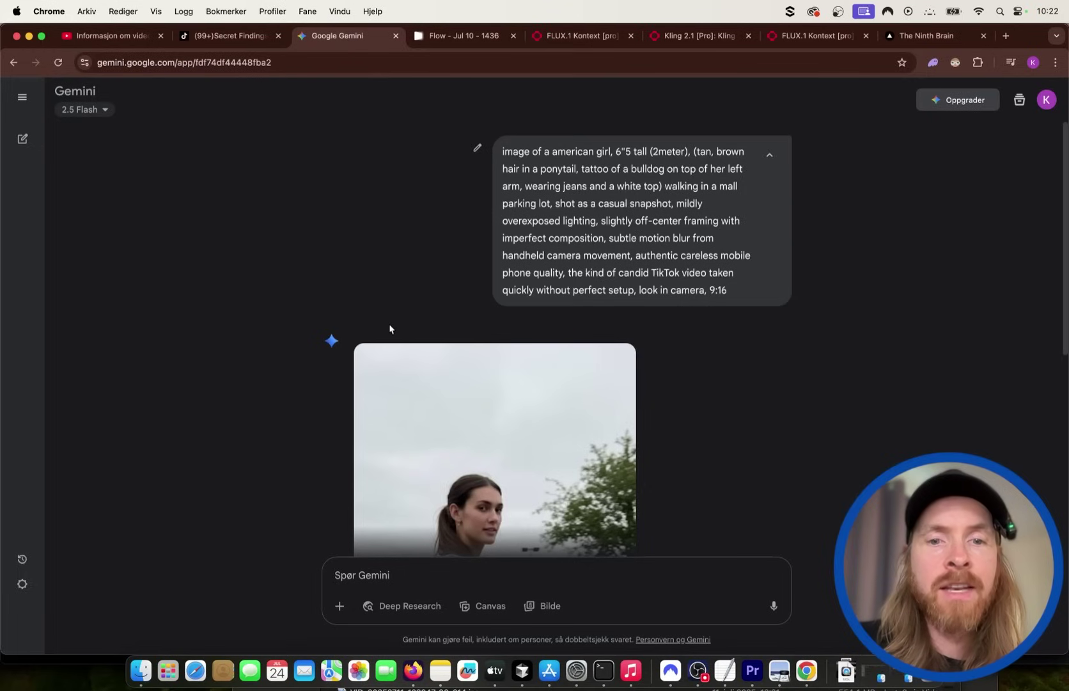
scroll(390, 329, "down", 4)
scroll(391, 328, "up", 4)
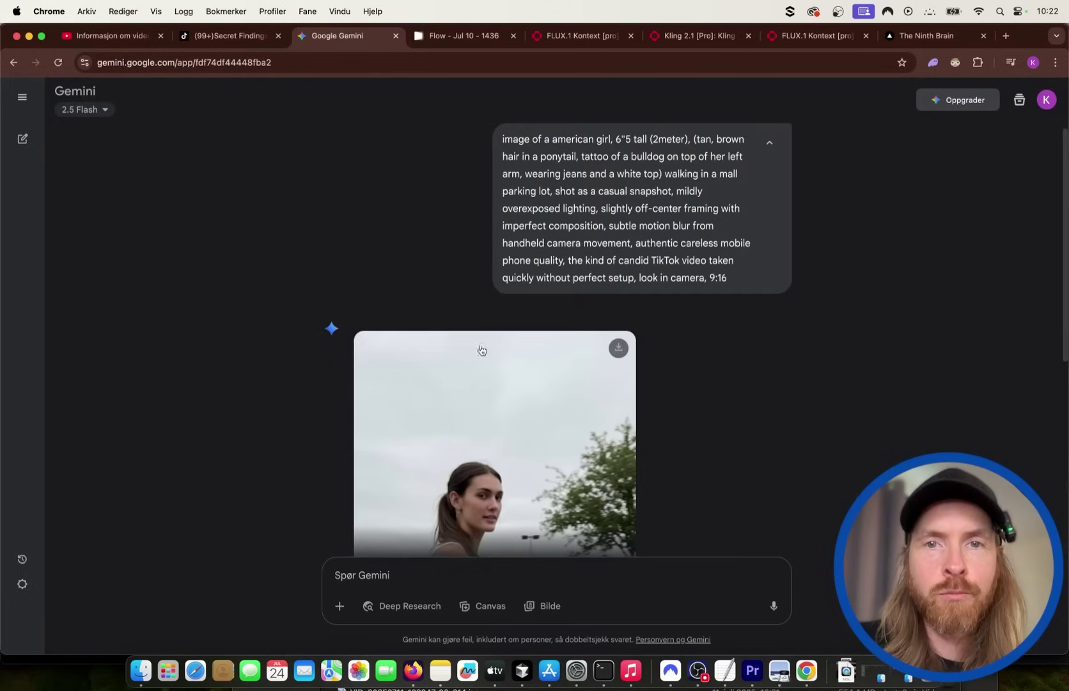
scroll(554, 433, "down", 4)
scroll(527, 390, "up", 5)
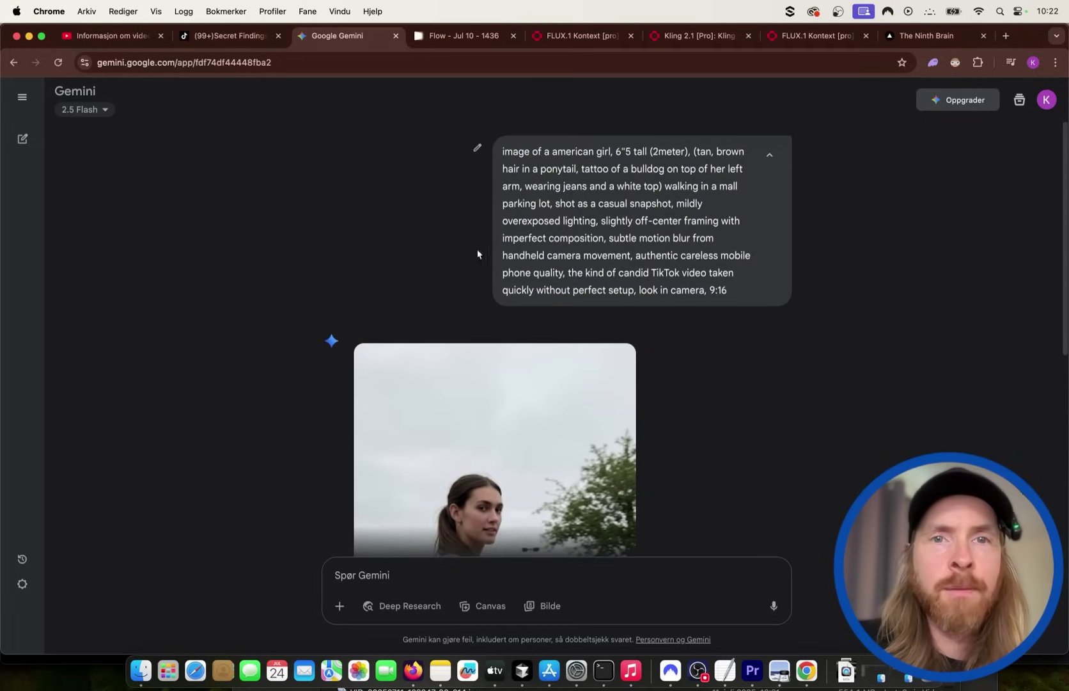
scroll(525, 290, "down", 2)
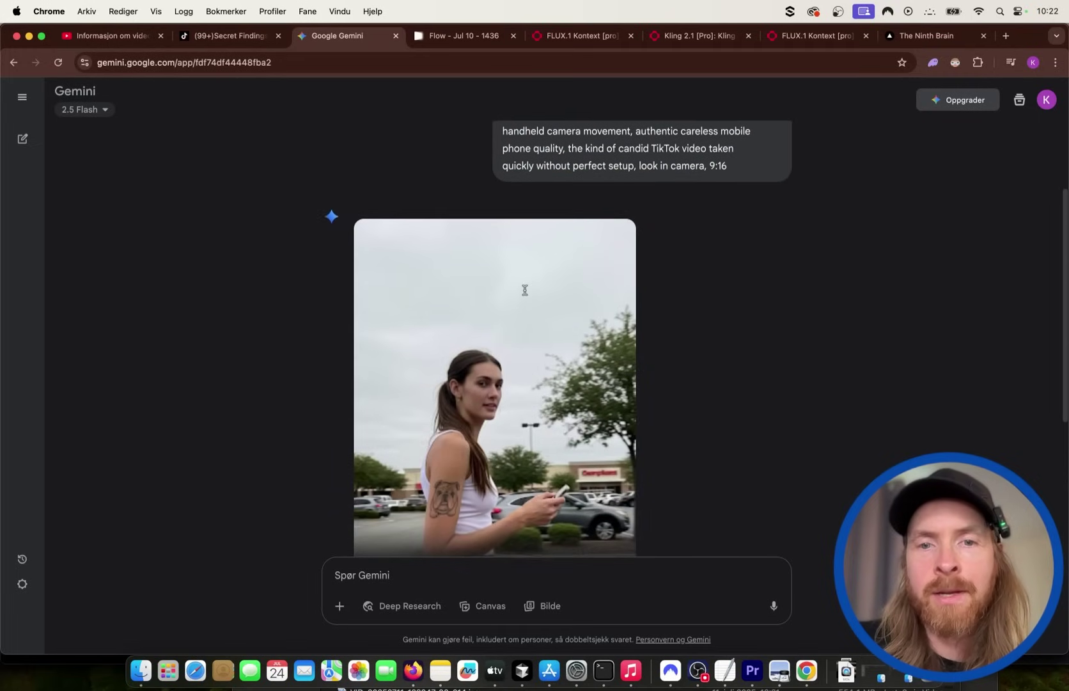
scroll(524, 289, "up", 2)
Play the "6'5 girl goes to the mall" video from the TikTok profile with its sound muted
left_click(239, 36)
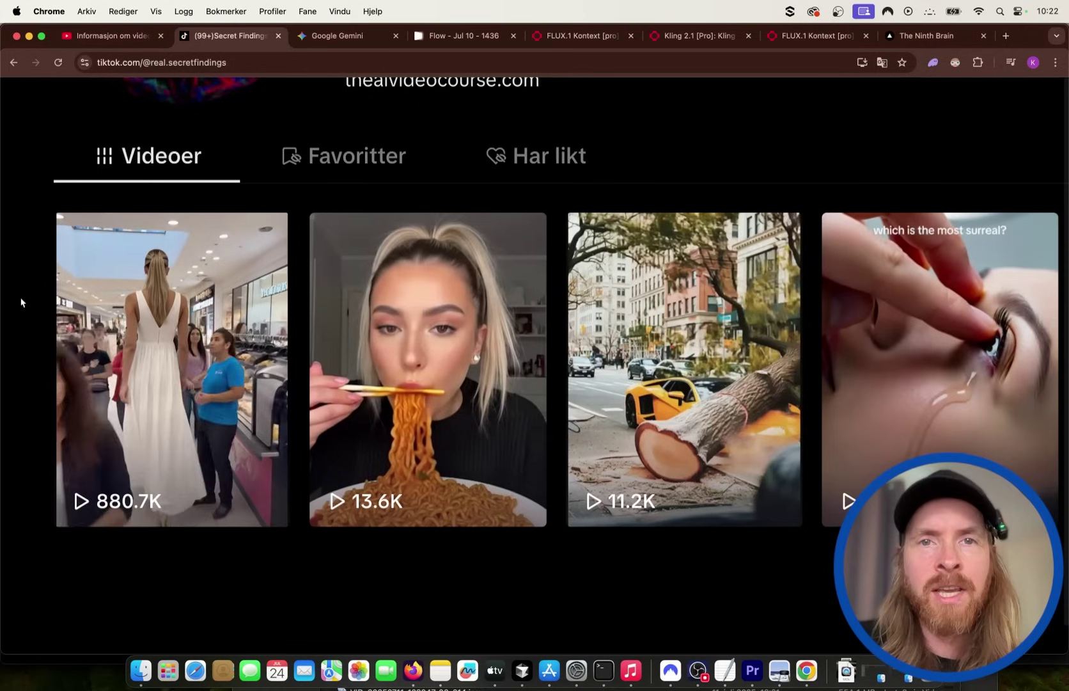
left_click(115, 297)
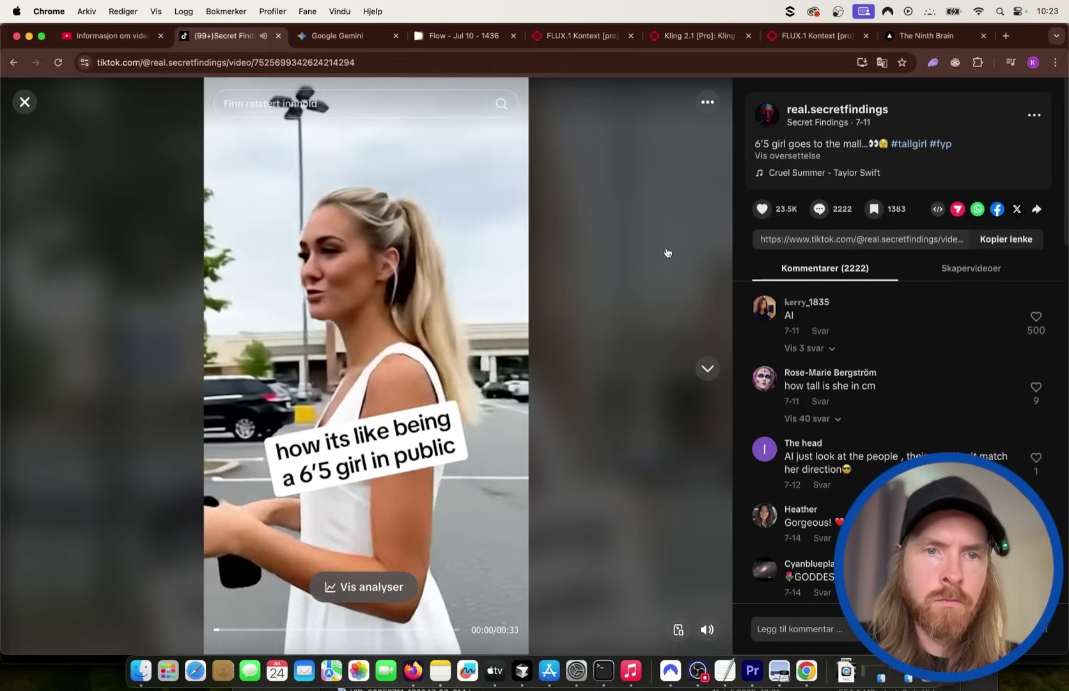
left_click(707, 629)
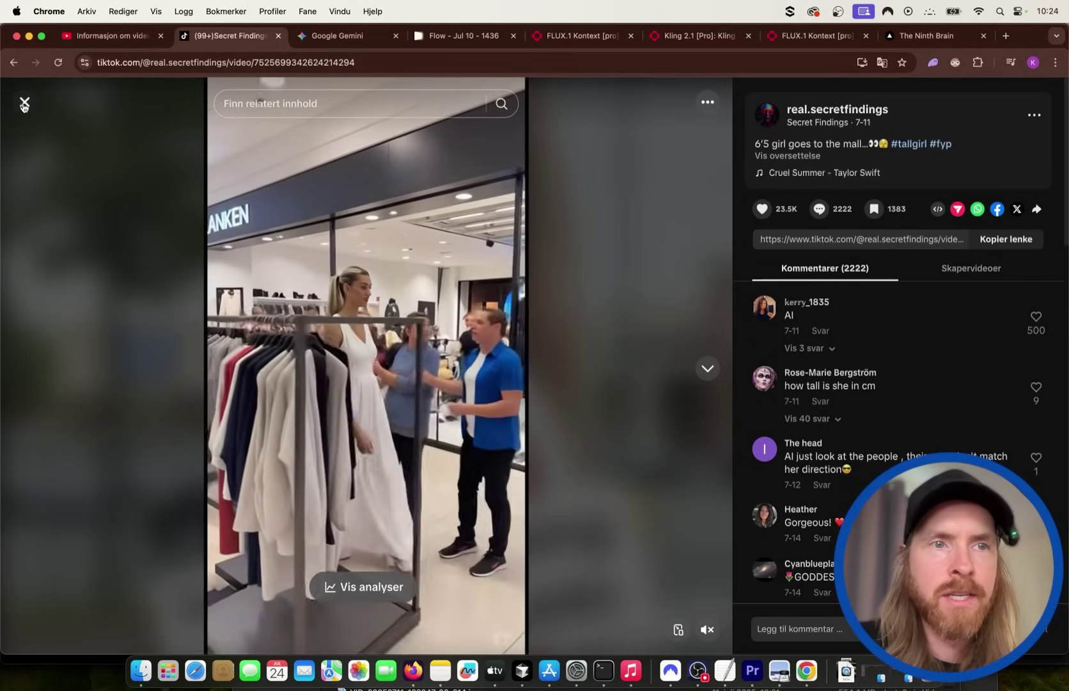
Open the mall video's analytics and examine its views, watch time, completion rate, new followers and engagement figures
left_click(363, 586)
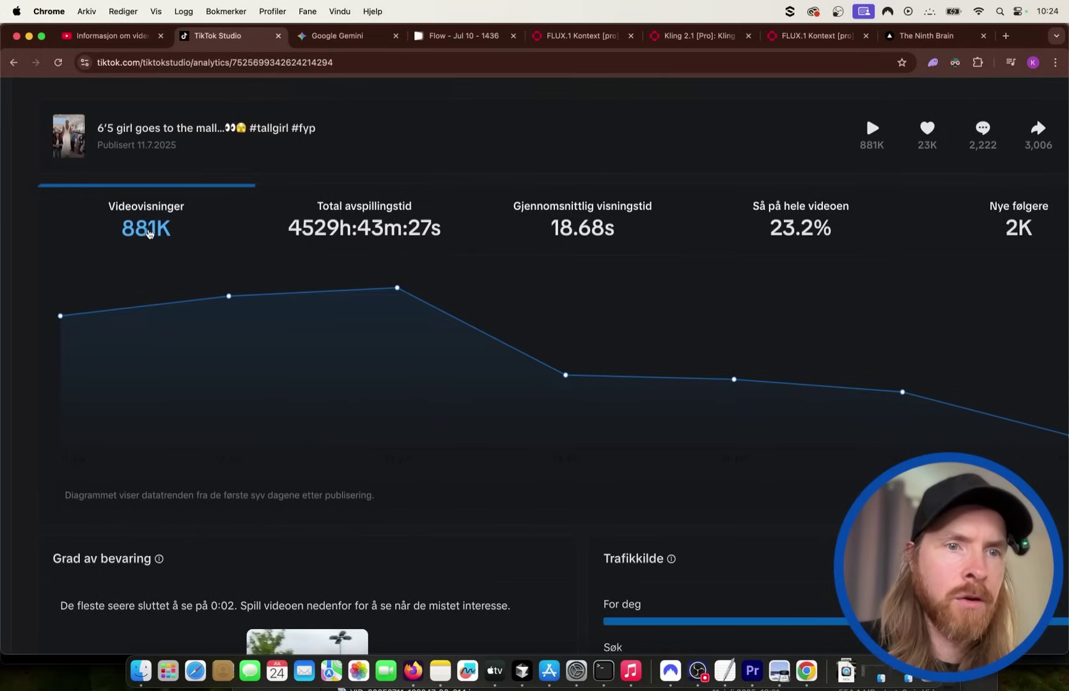
scroll(603, 292, "right", 3)
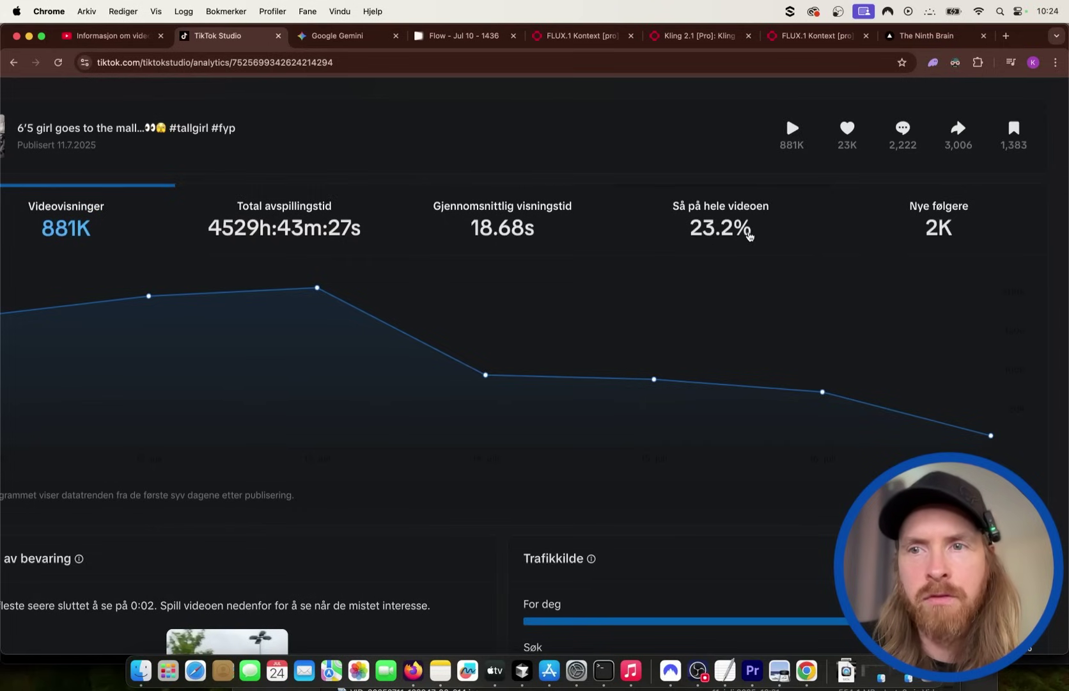
mouse_move(887, 212)
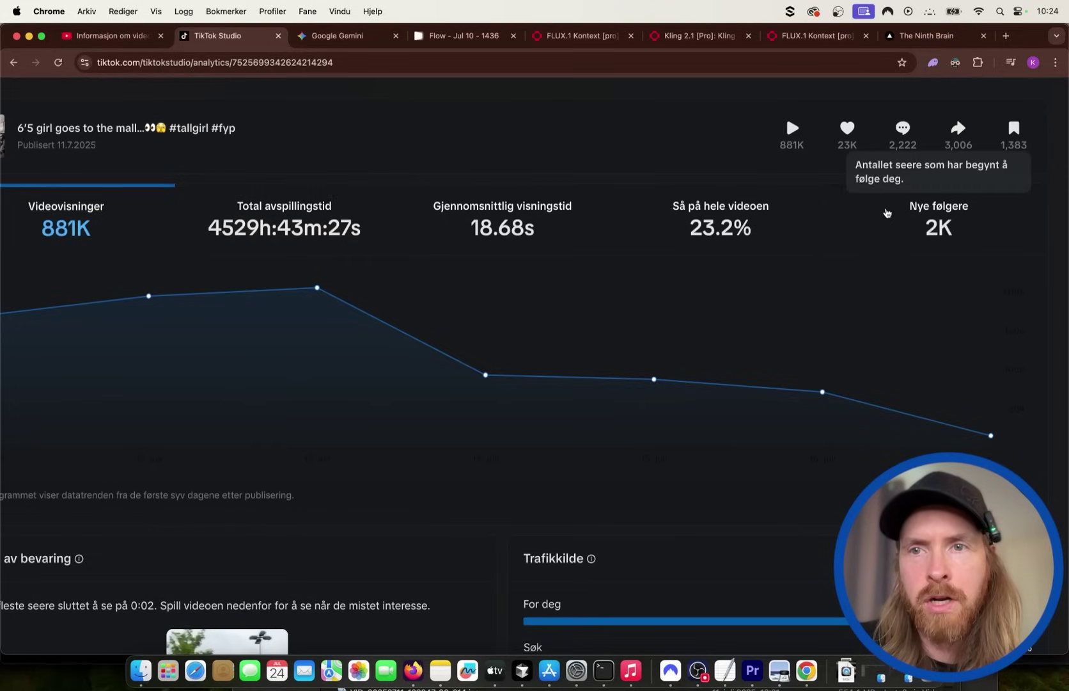
scroll(869, 180, "up", 5)
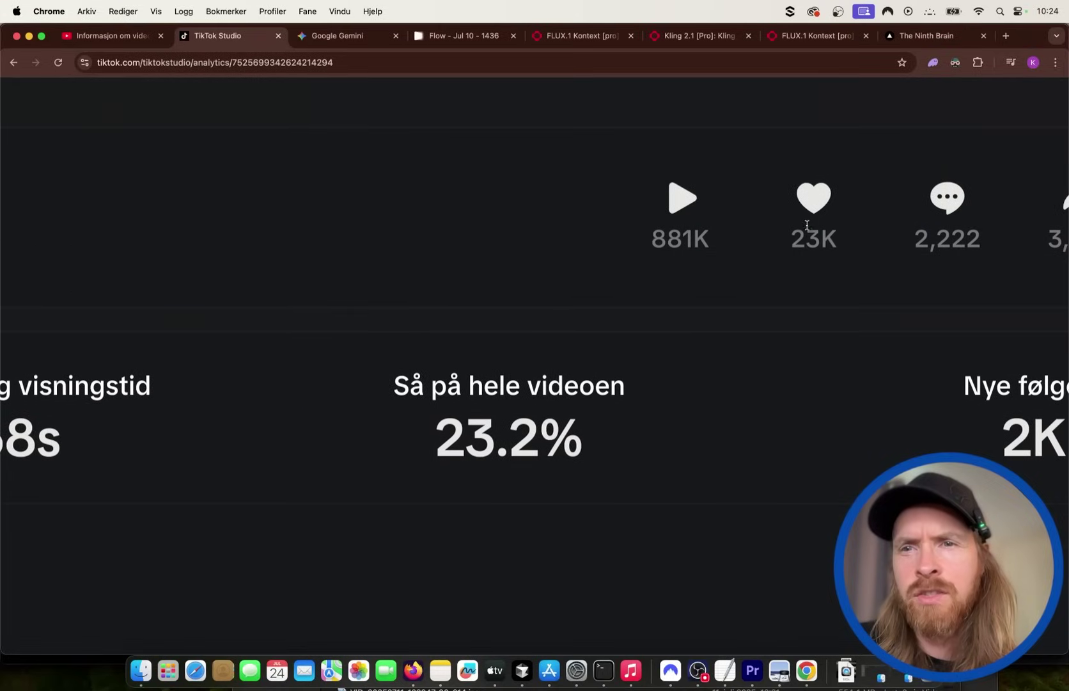
scroll(823, 223, "right", 5)
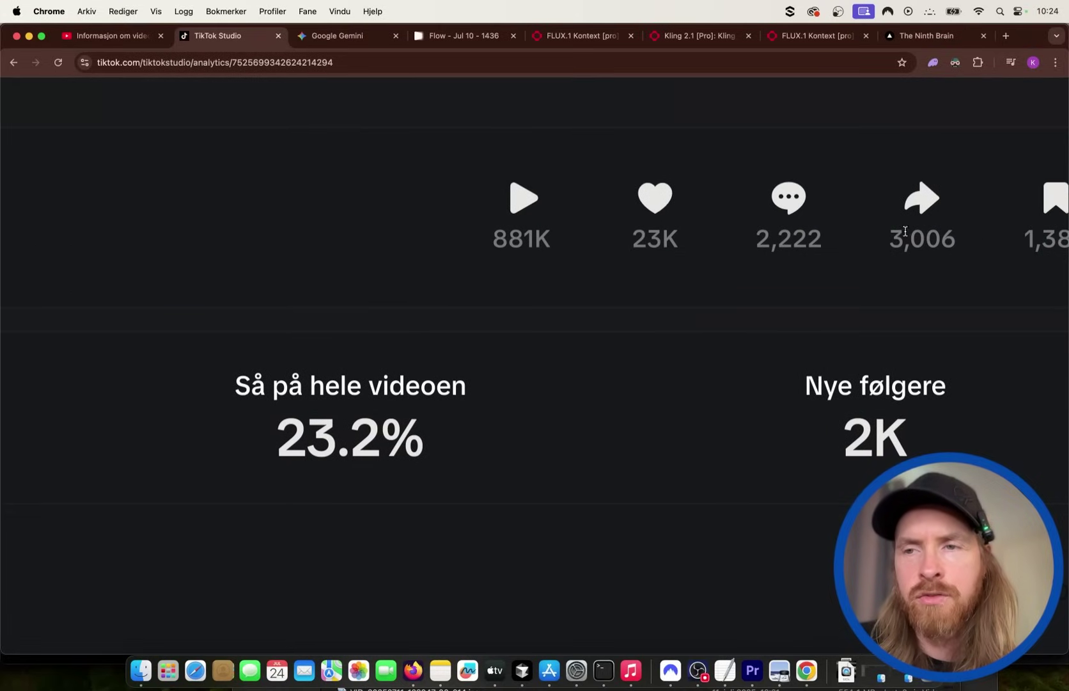
scroll(905, 231, "right", 3)
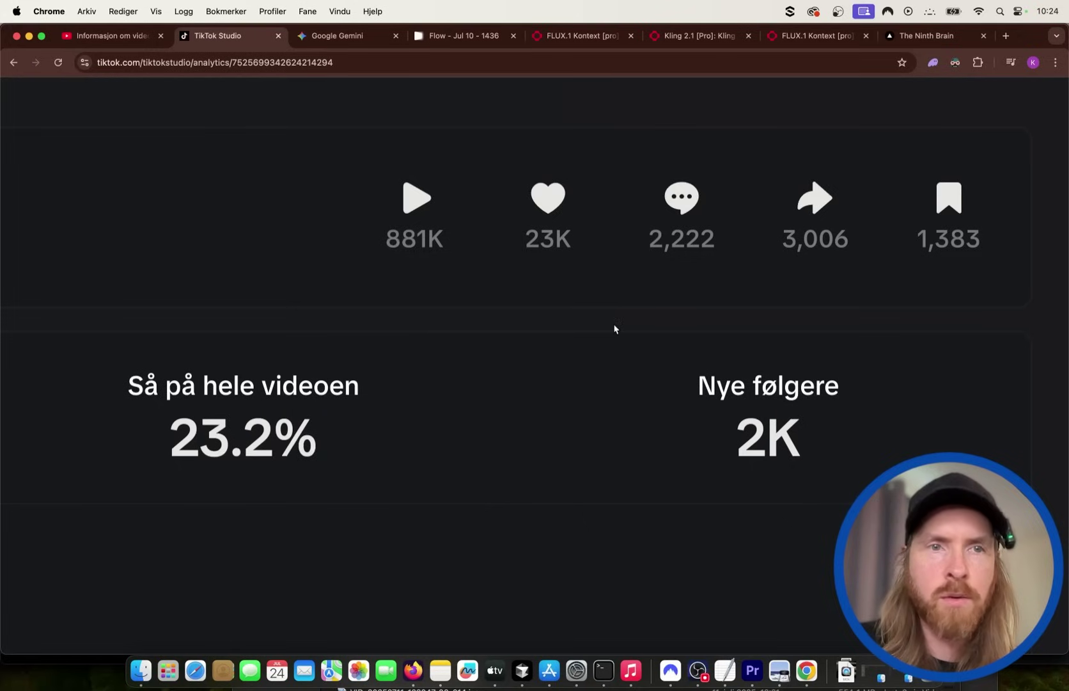
scroll(614, 329, "down", 5)
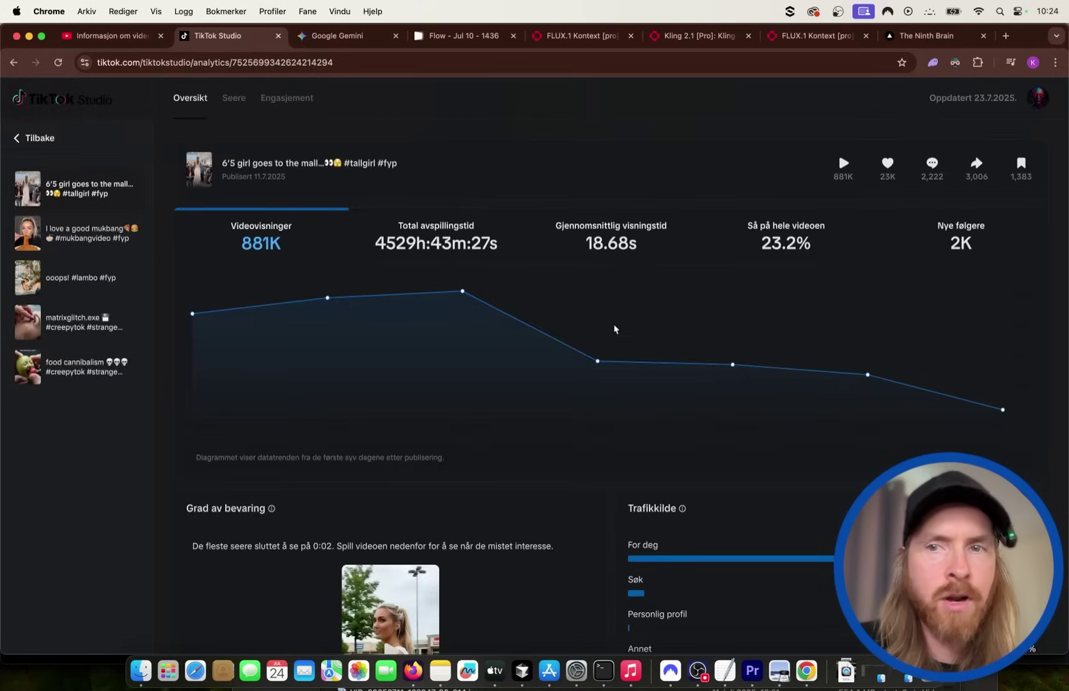
mouse_move(939, 192)
scroll(940, 201, "up", 5)
scroll(940, 203, "up", 3)
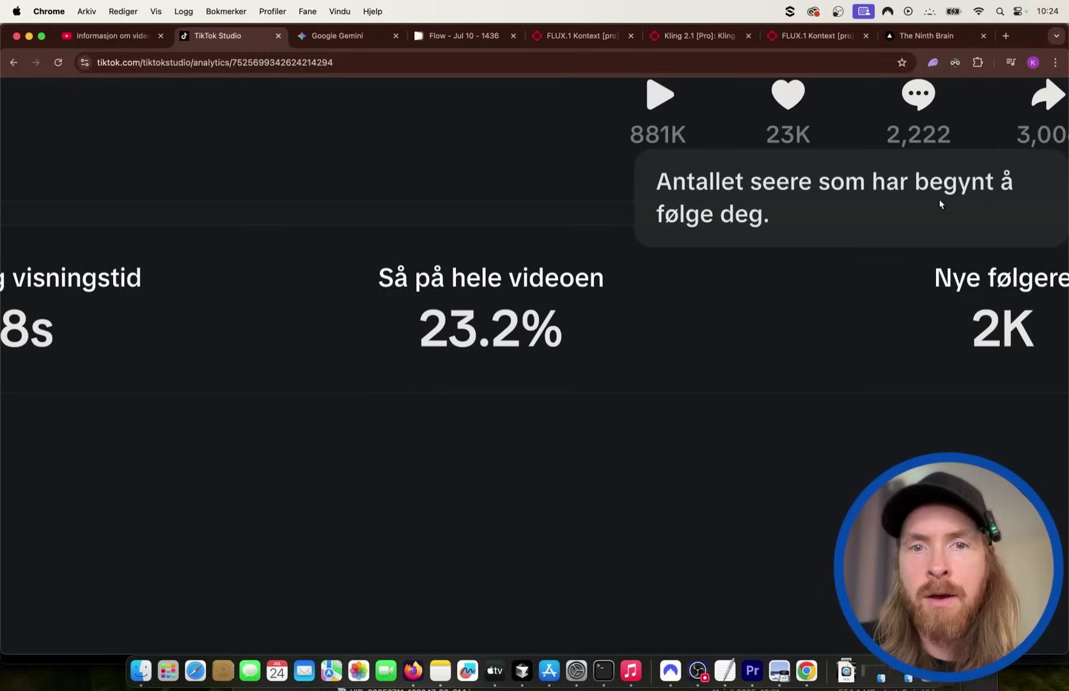
scroll(804, 155, "right", 3)
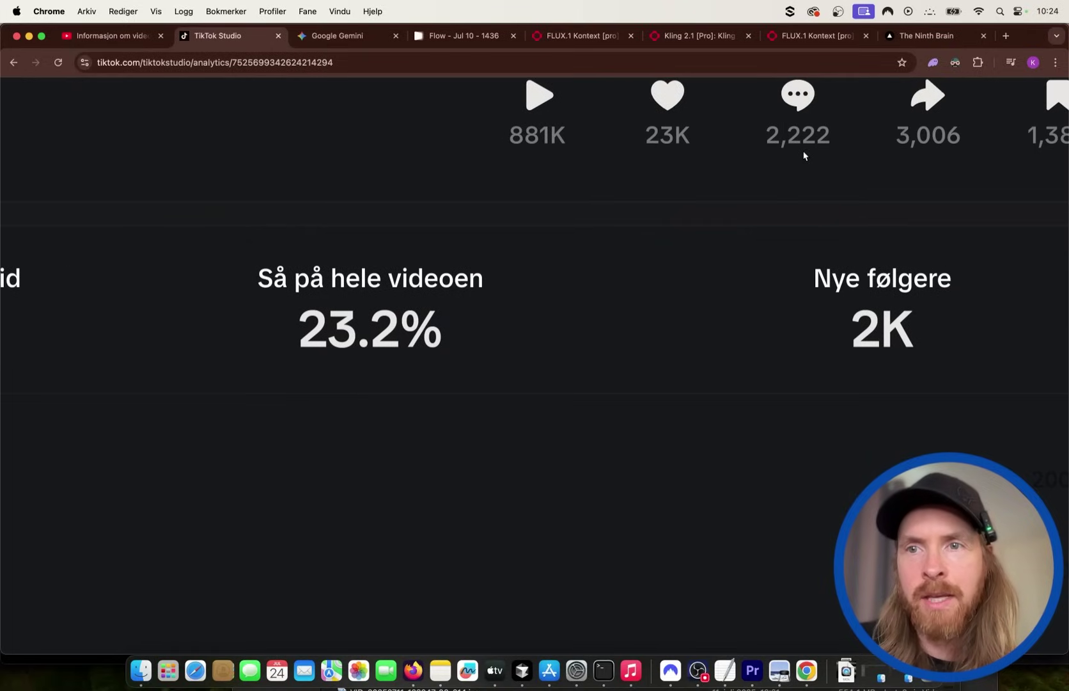
scroll(947, 137, "right", 2)
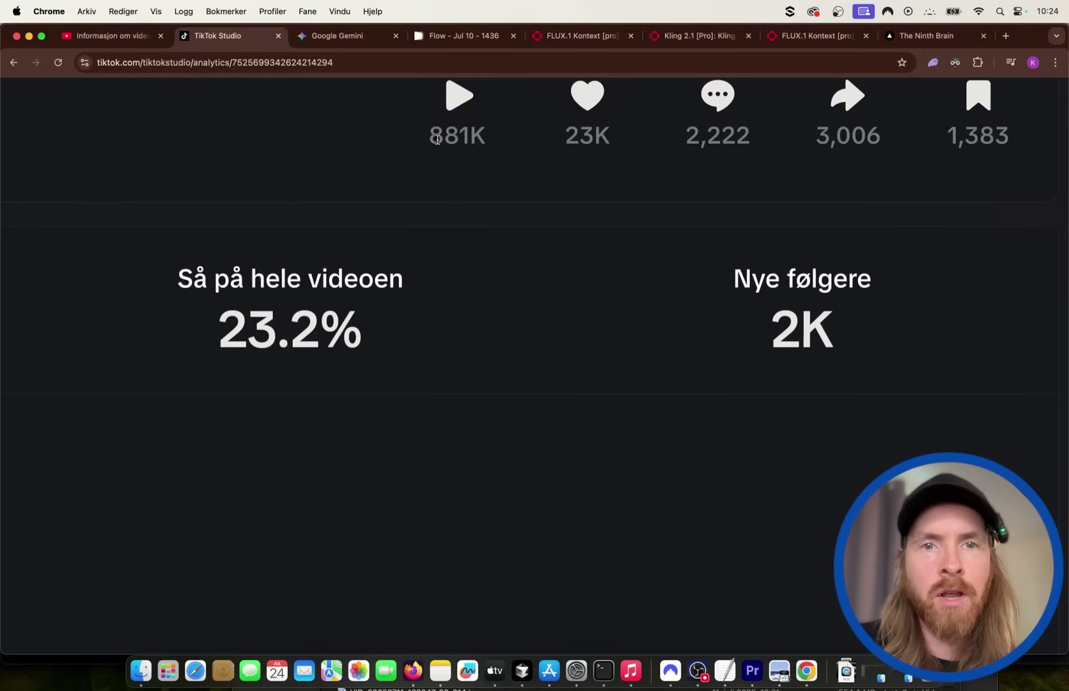
scroll(482, 161, "down", 10)
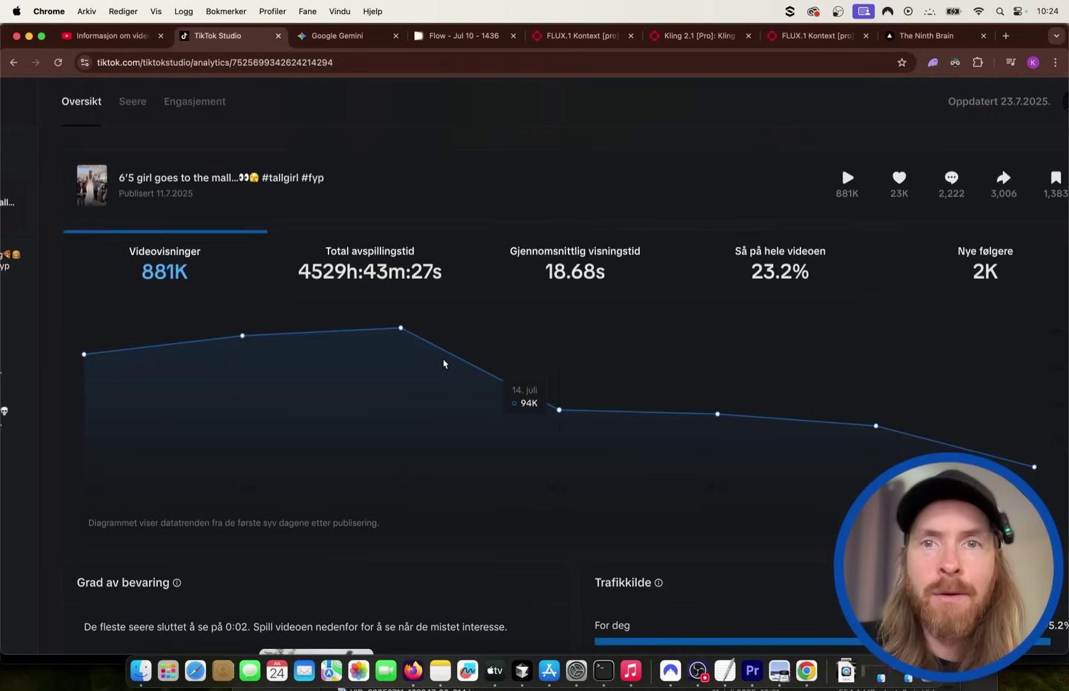
Return to the Gemini chat and view the generated parking-lot image at full size, then close it
left_click(350, 41)
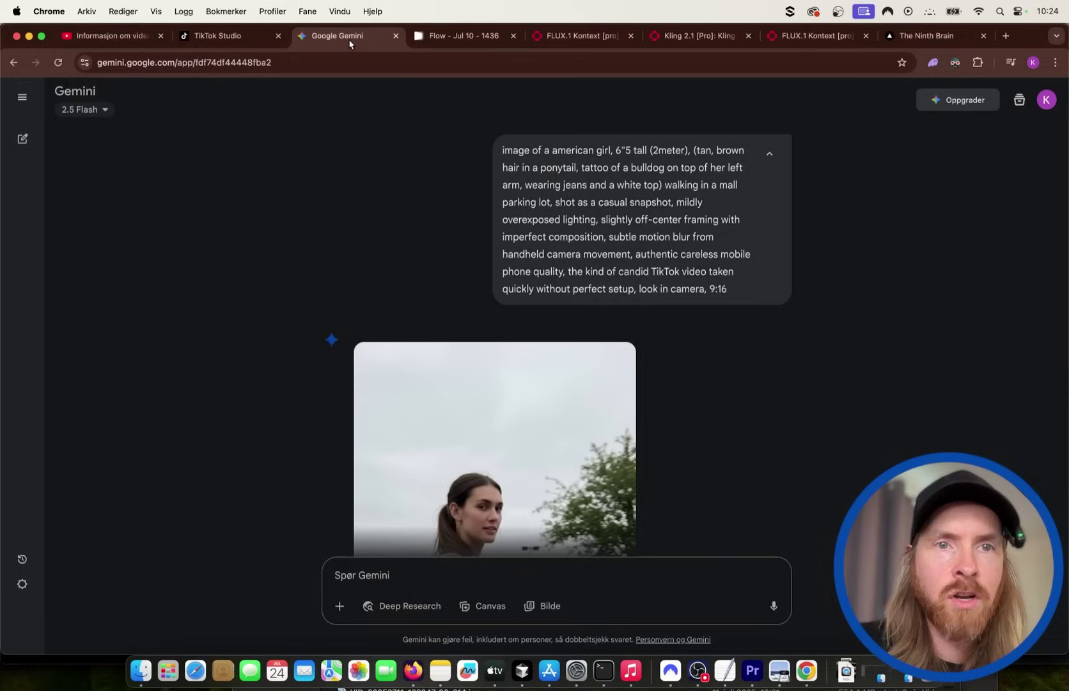
scroll(669, 330, "down", 4)
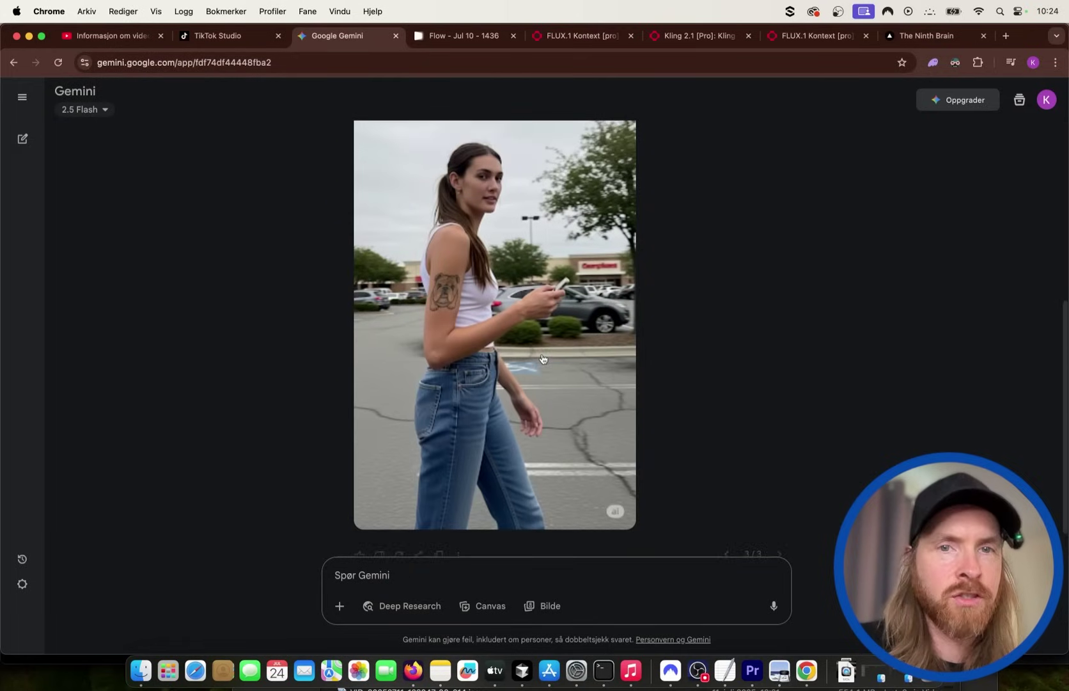
left_click(478, 327)
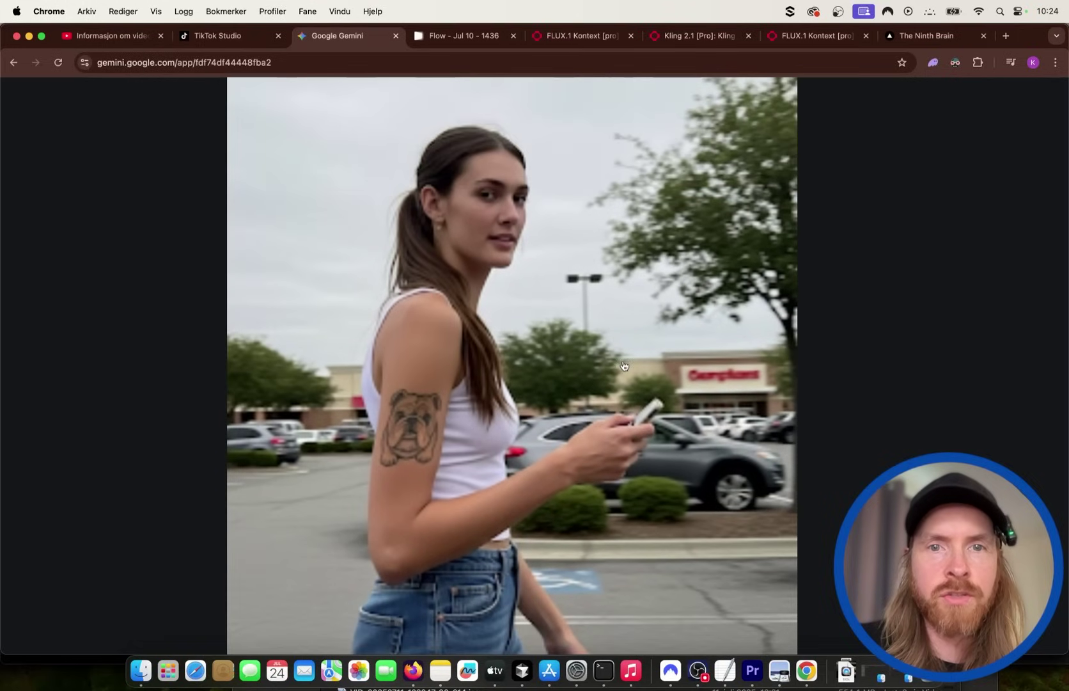
key("Escape")
Highlight the appearance description in the Gemini prompt, from "tan, brown hair in a ponytail" through "wearing jeans and a white top"
scroll(708, 274, "up", 4)
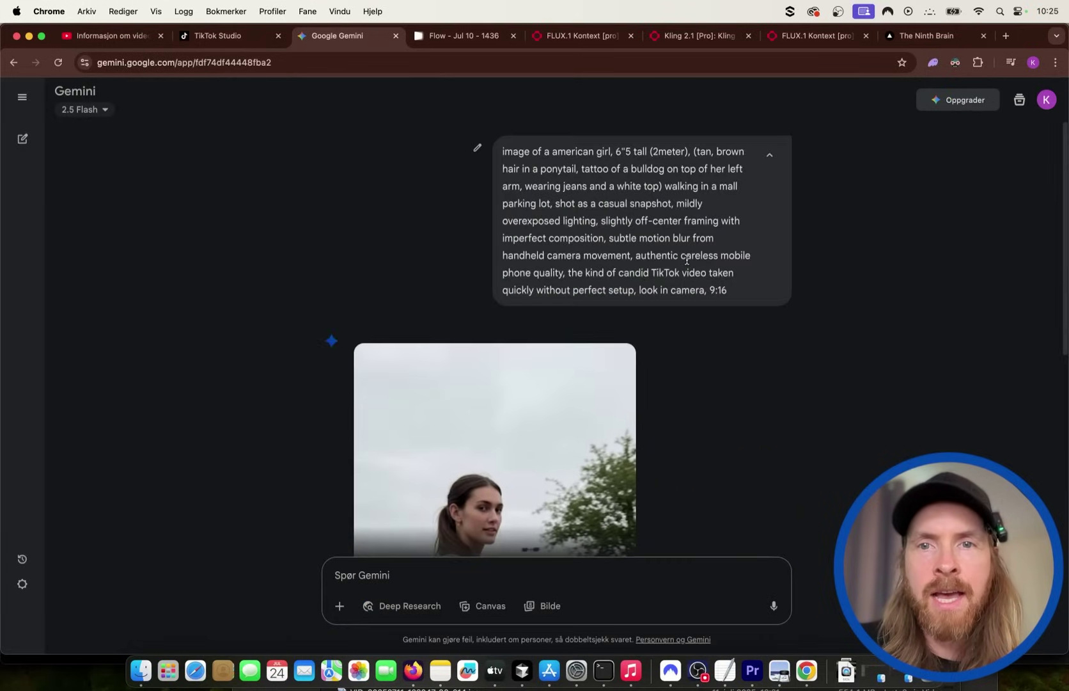
scroll(687, 259, "up", 5)
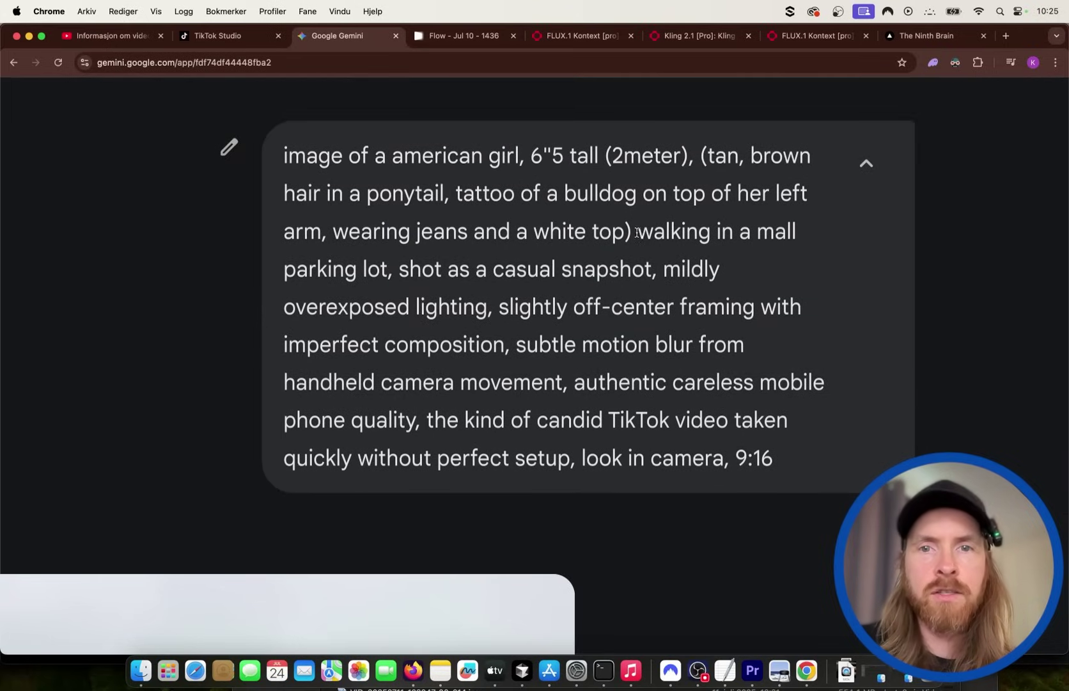
left_click_drag(627, 237, 710, 145)
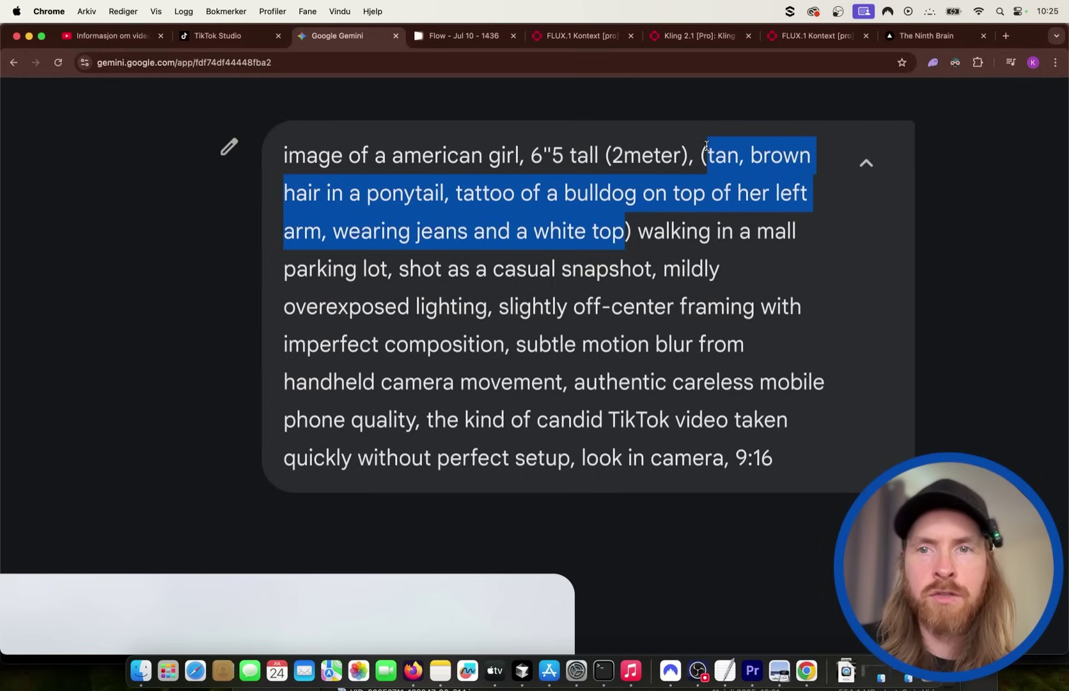
Highlight the scene and camera-style wording in the Gemini prompt, from "walking in a mall parking lot" through "9:16", then clear the selection
left_click_drag(636, 231, 408, 287)
left_click_drag(785, 441, 366, 259)
left_click(815, 423)
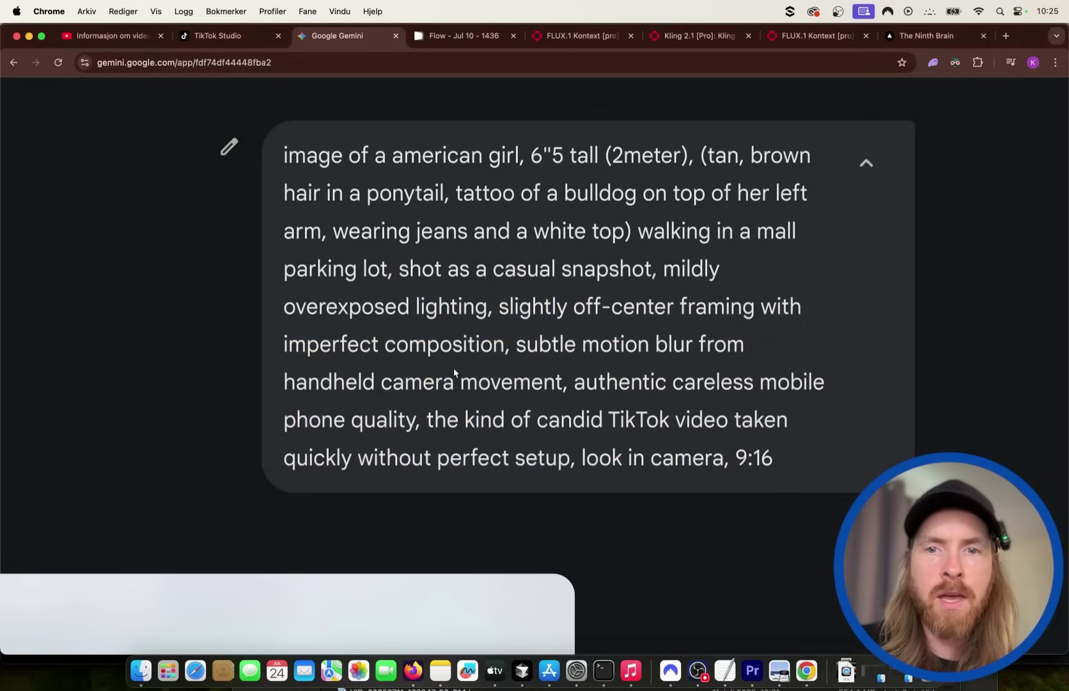
View the generated parking-lot image at full size, examine the girl and her bulldog tattoo, close it and look over the chat again
scroll(453, 368, "down", 8)
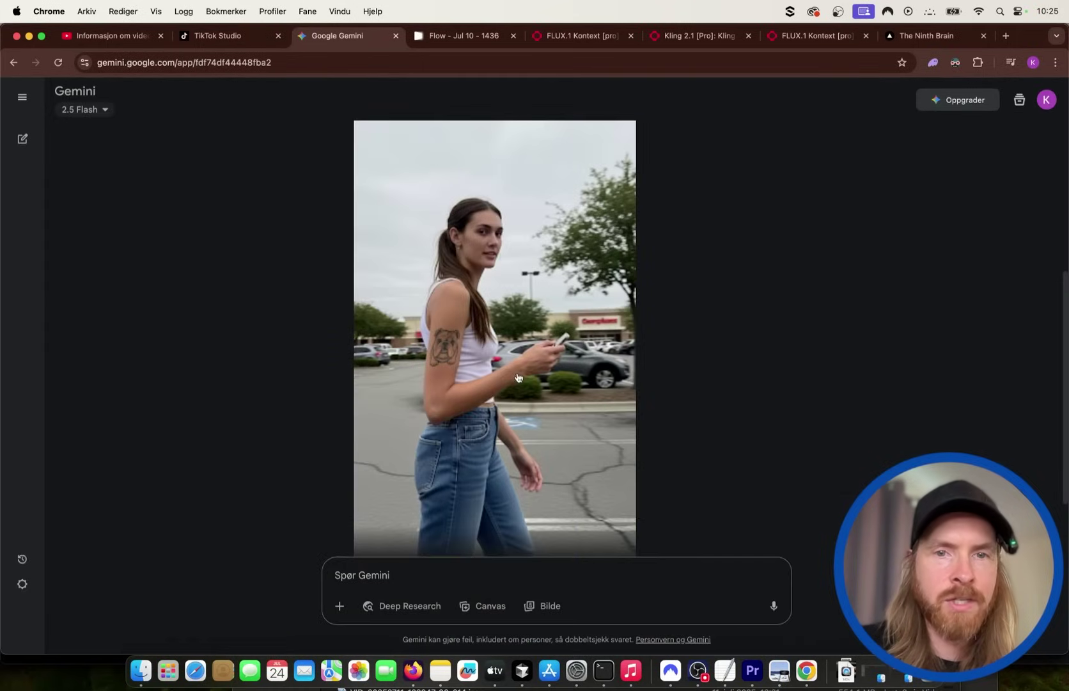
left_click(518, 377)
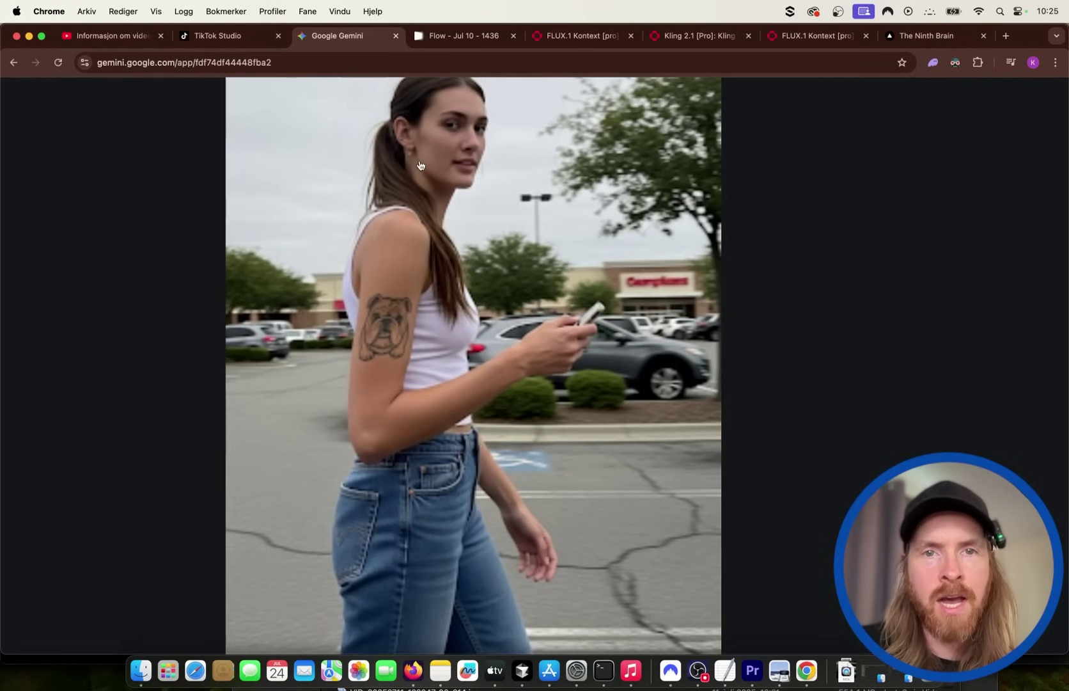
scroll(502, 375, "down", 3)
scroll(497, 384, "up", 6)
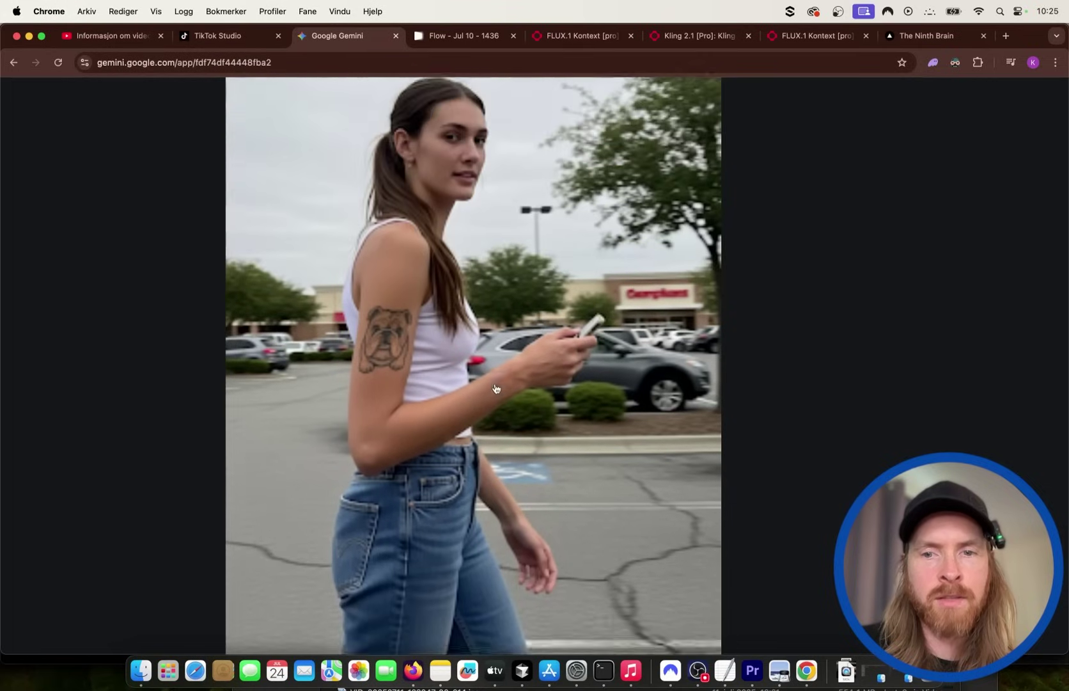
scroll(496, 388, "down", 1)
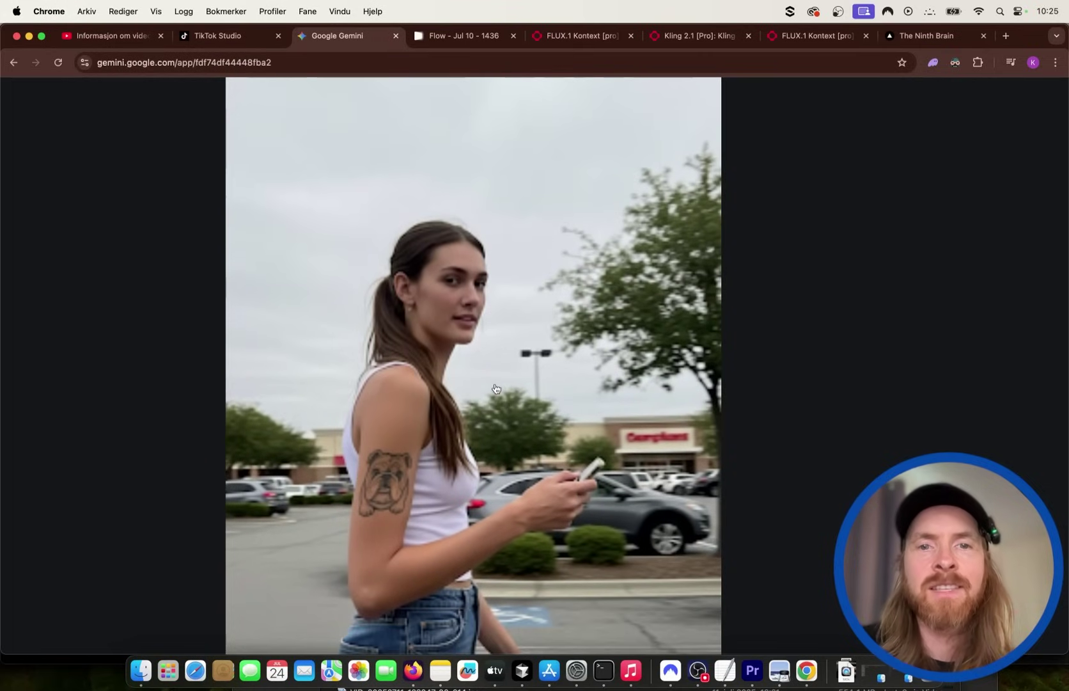
left_click(490, 389)
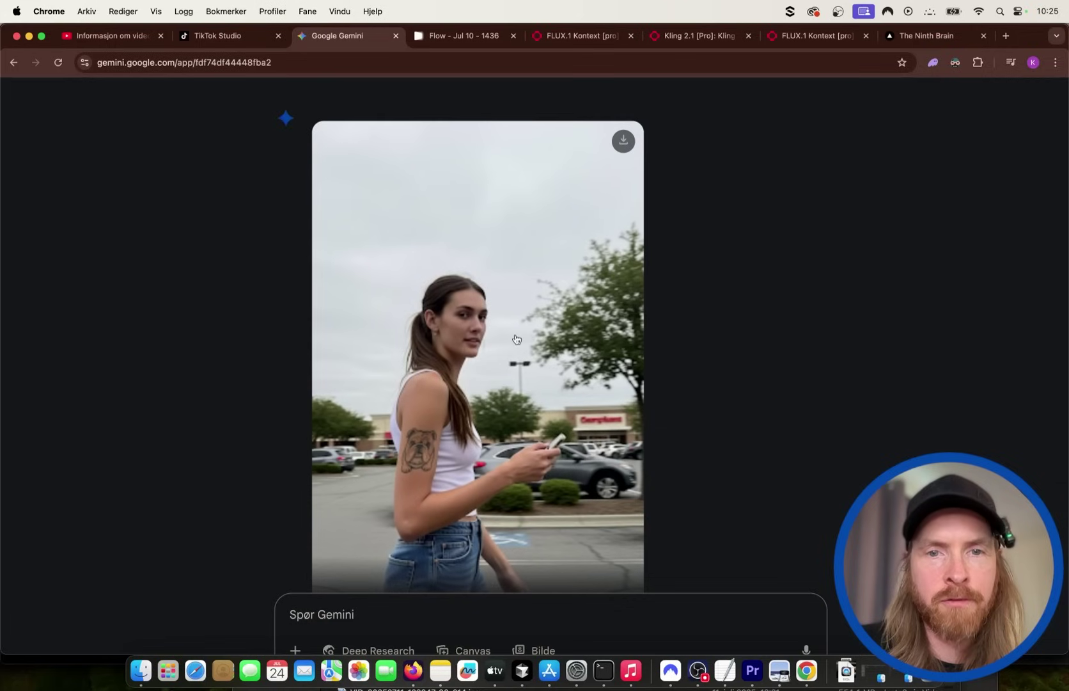
scroll(516, 339, "down", 3)
scroll(517, 339, "up", 5)
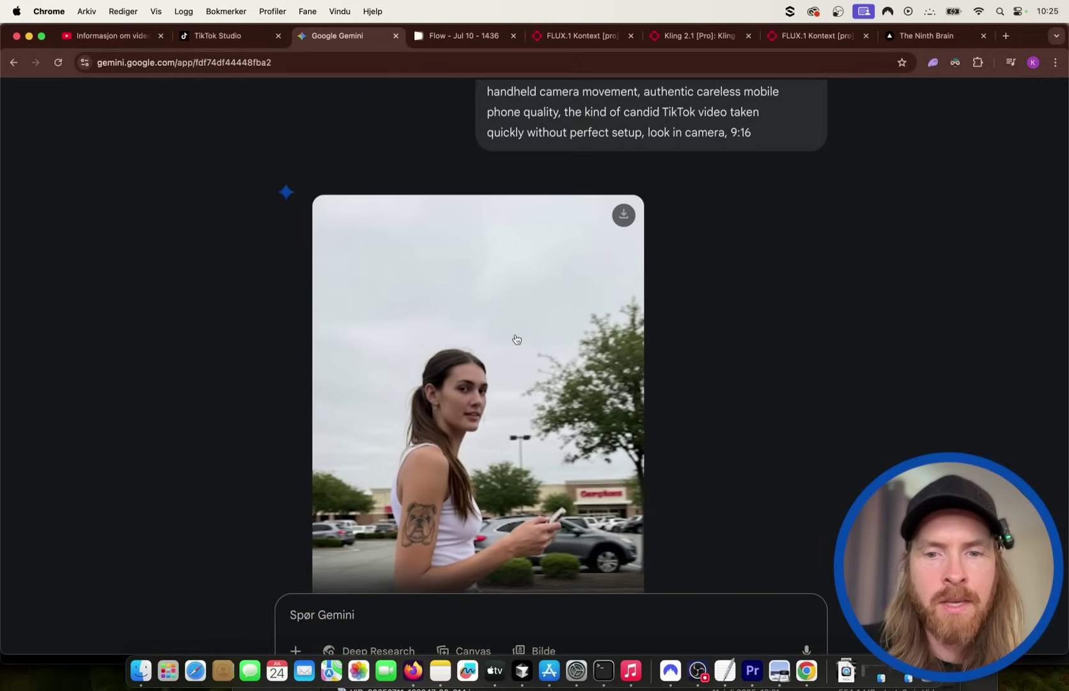
scroll(517, 339, "up", 2)
scroll(516, 339, "down", 5)
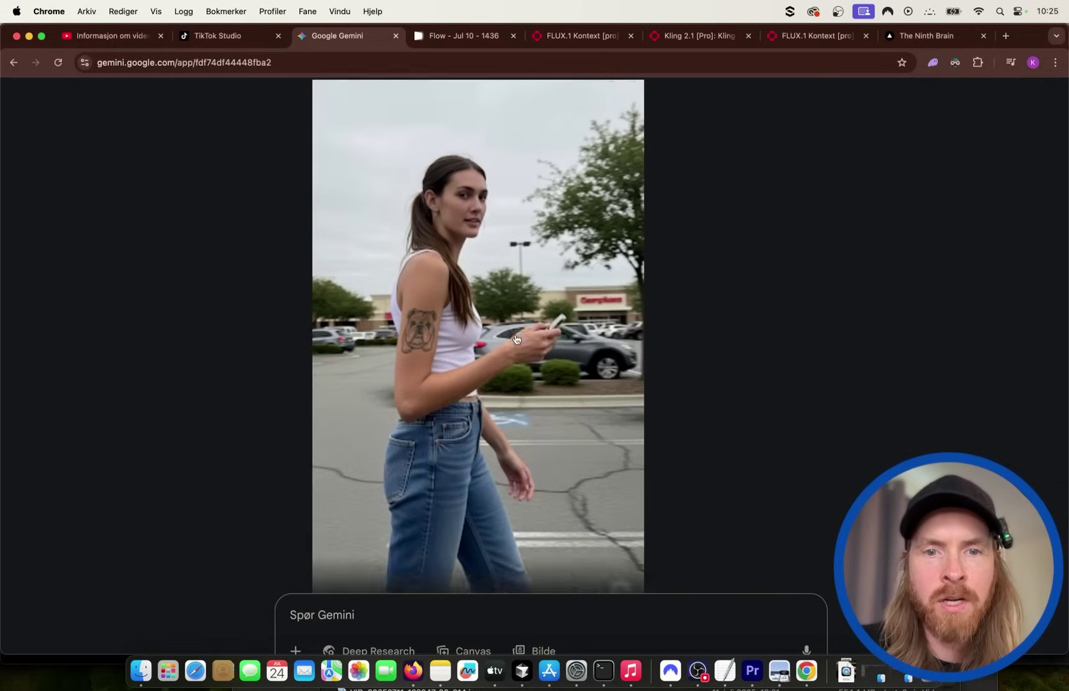
Switch to the FLUX.1 Kontext playground and review its prompt and the Gemini image loaded as input
left_click(591, 39)
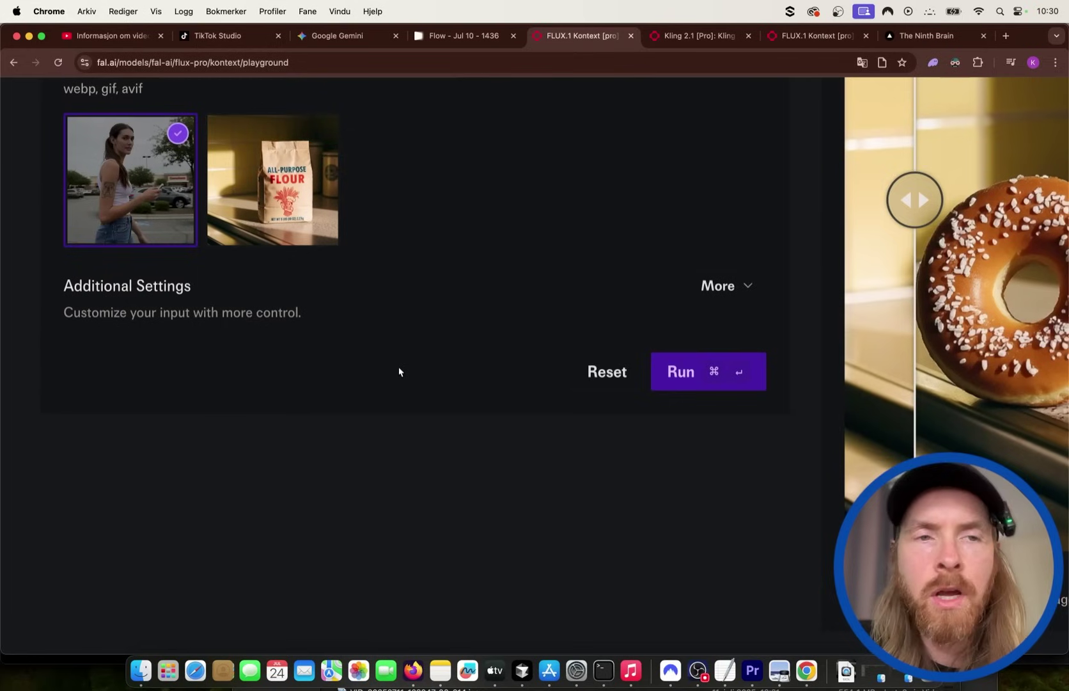
scroll(196, 384, "up", 5)
scroll(426, 172, "down", 2)
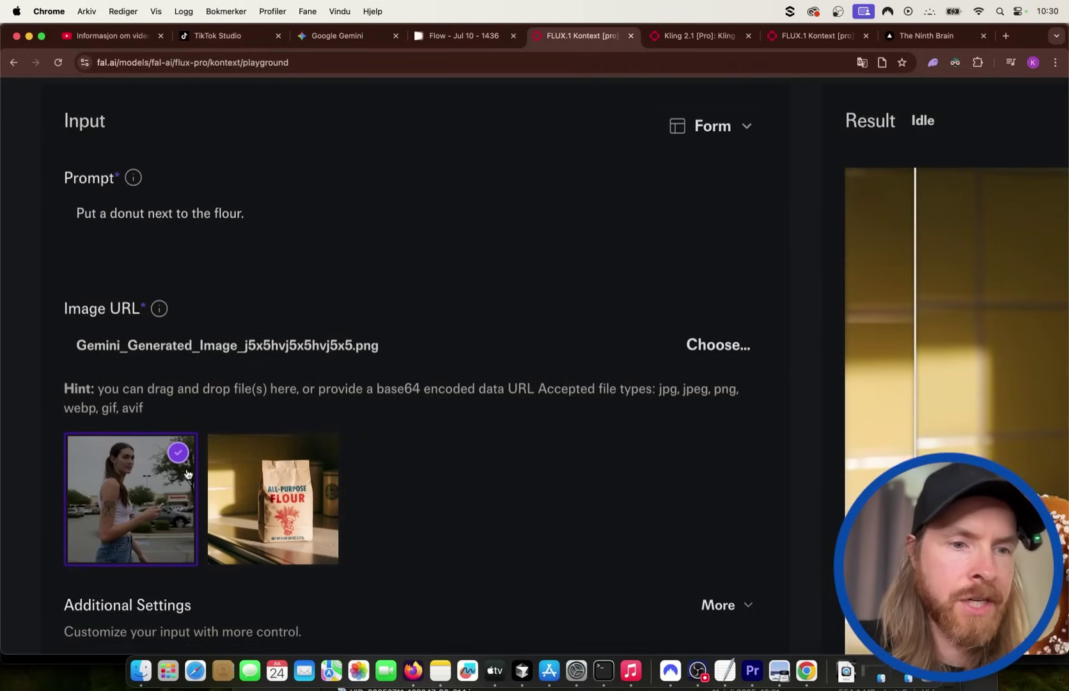
left_click(375, 35)
left_click(566, 33)
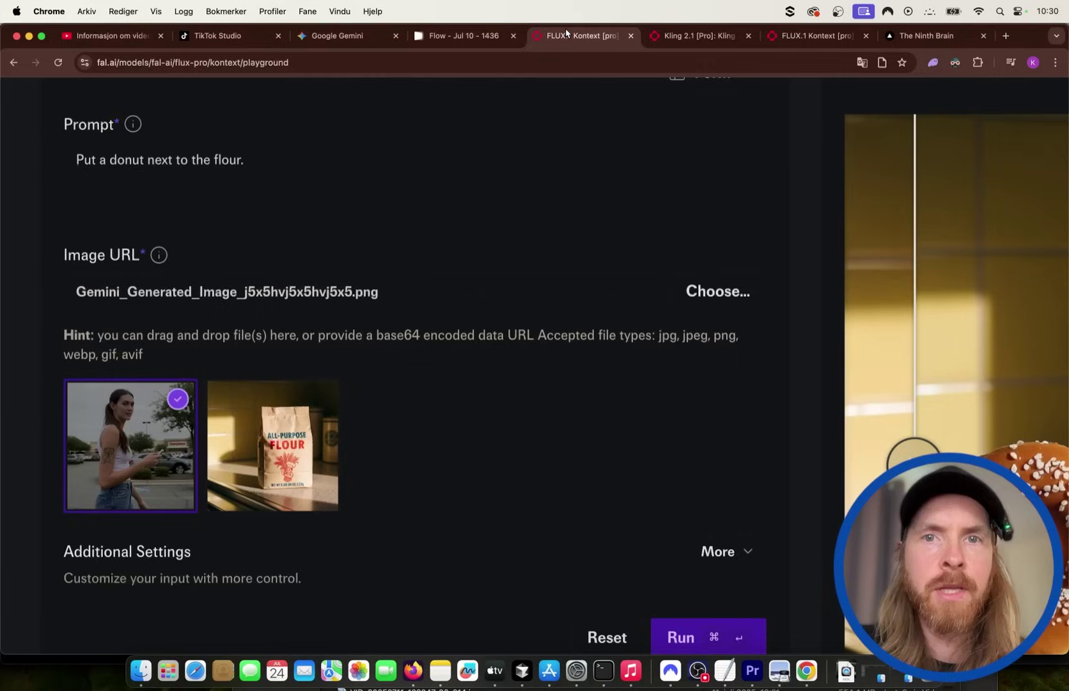
Set the FLUX.1 Kontext aspect ratio to 9:16 and the output format to png
scroll(492, 476, "down", 15)
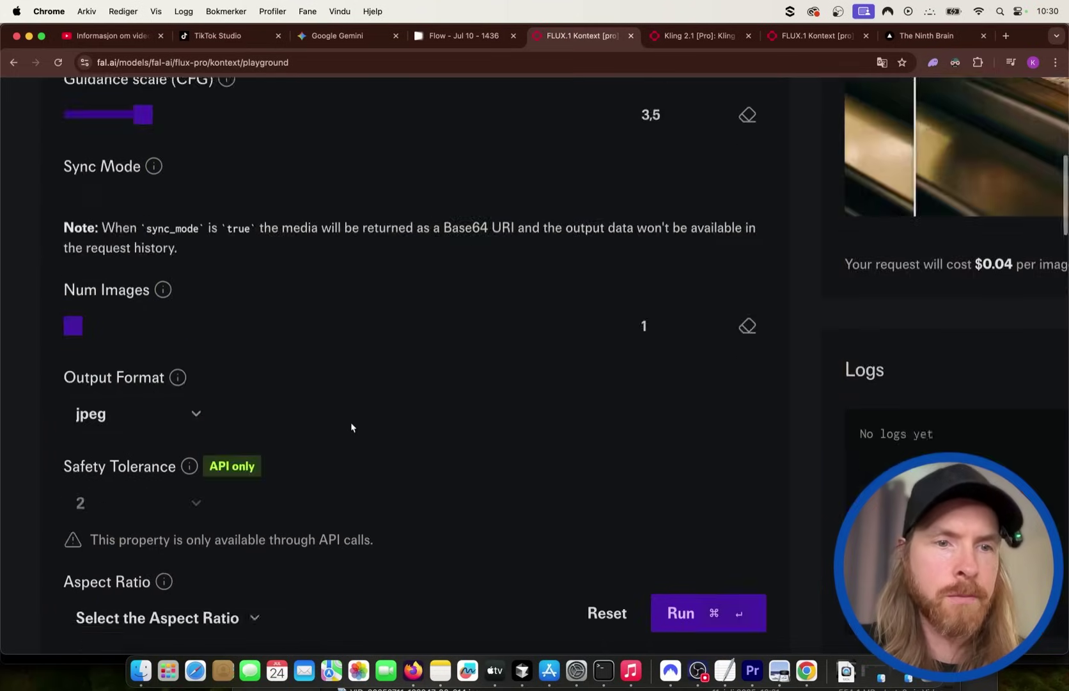
left_click(189, 352)
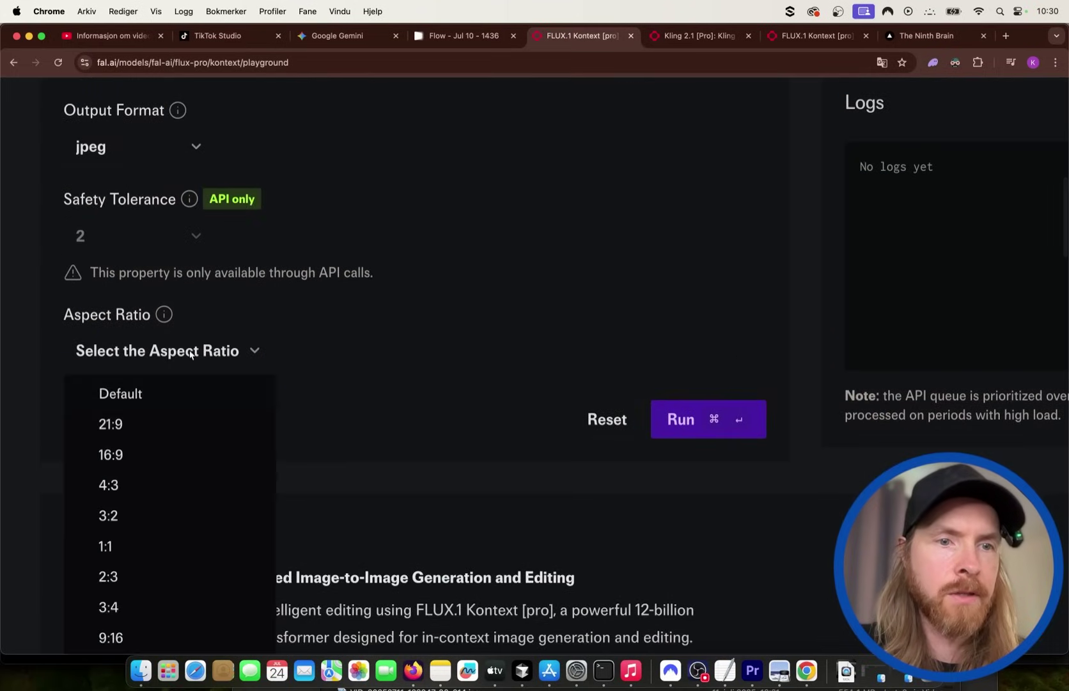
left_click(112, 638)
left_click(115, 148)
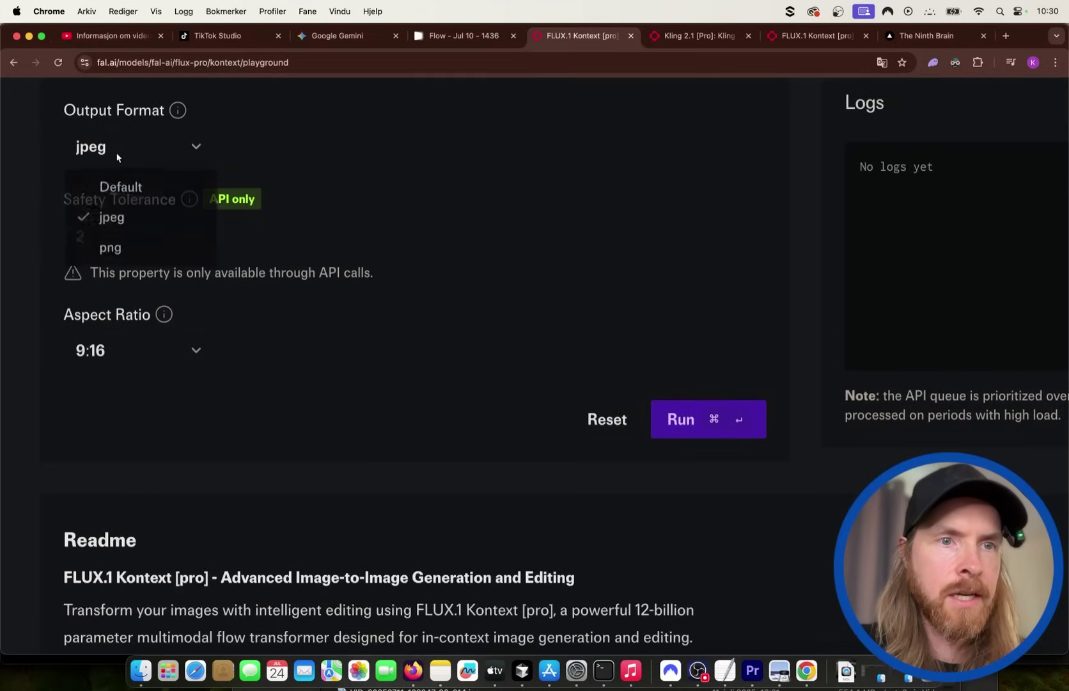
left_click(113, 247)
scroll(373, 291, "up", 15)
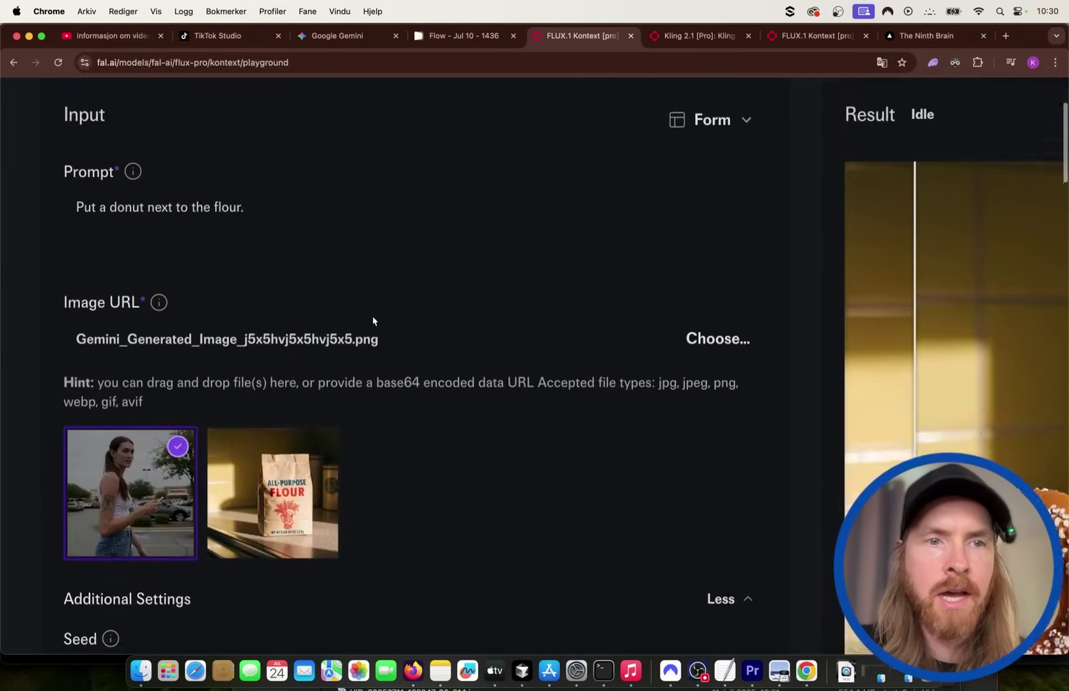
Replace the prompt with the 6"5 girl's description, adding white sneakers, "walking in a mall, people around staring at her", taller, "from behind", and generate the image
left_click_drag(281, 340, 1, 343)
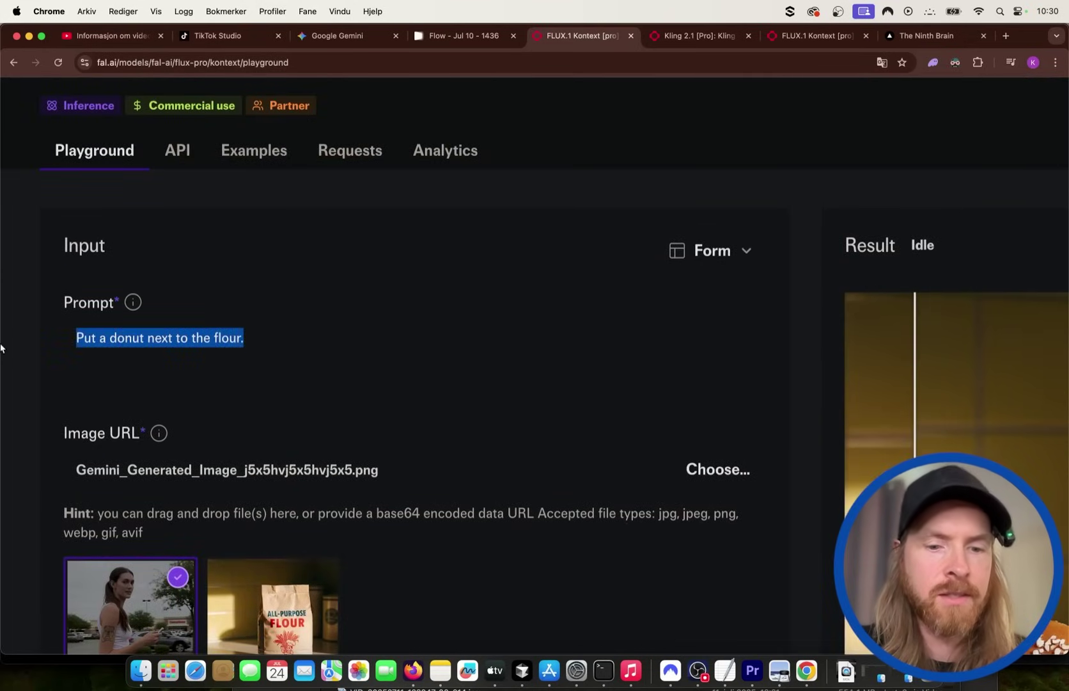
type("a american girl, 6\"5 tall (2meter), (tan, brown hair in a ponytail, tattoo of a bulldog on top of her left arm, wearing jeans and a white top, white sneakers) walking in a mall, people around staring at her, taller than people around her, from behind")
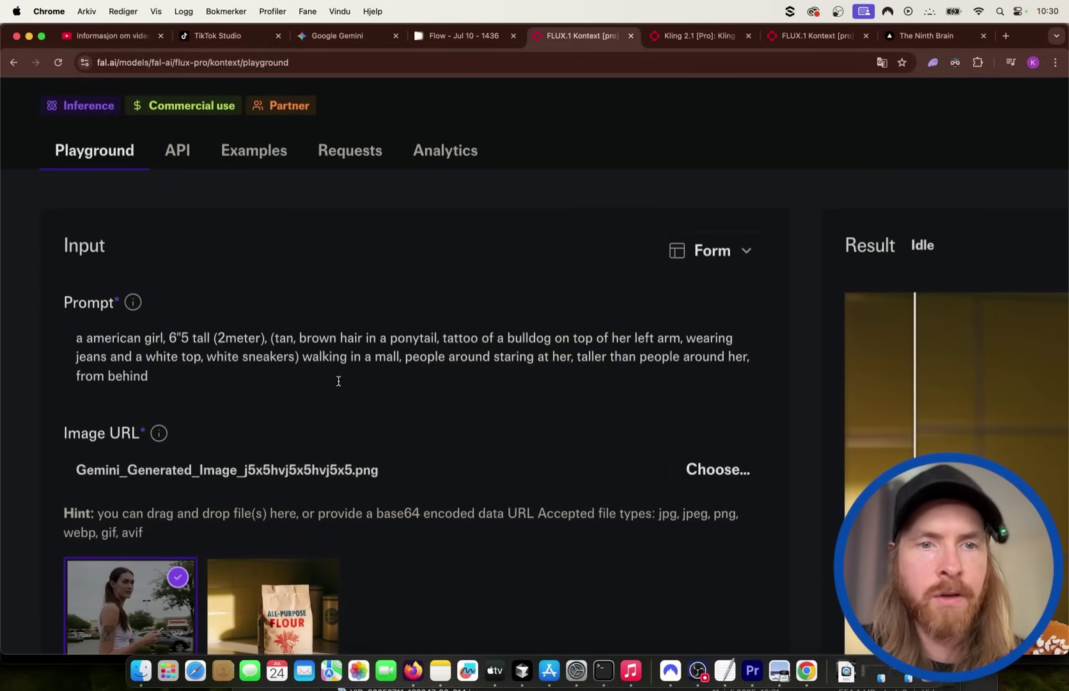
left_click_drag(309, 356, 168, 387)
scroll(429, 411, "down", 5)
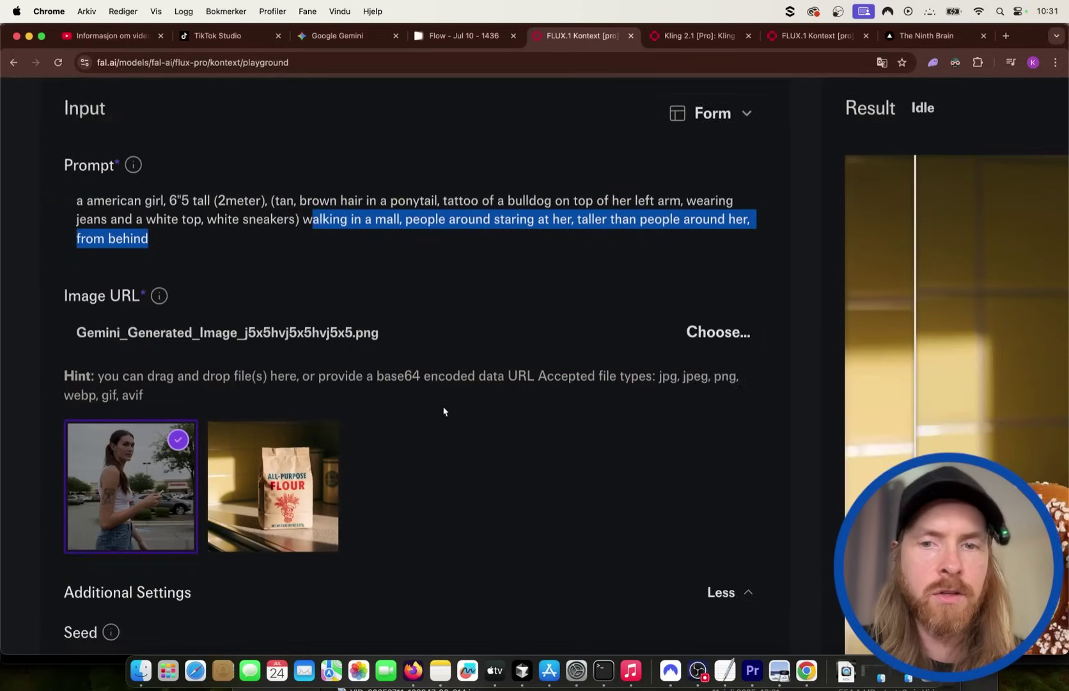
left_click(458, 630)
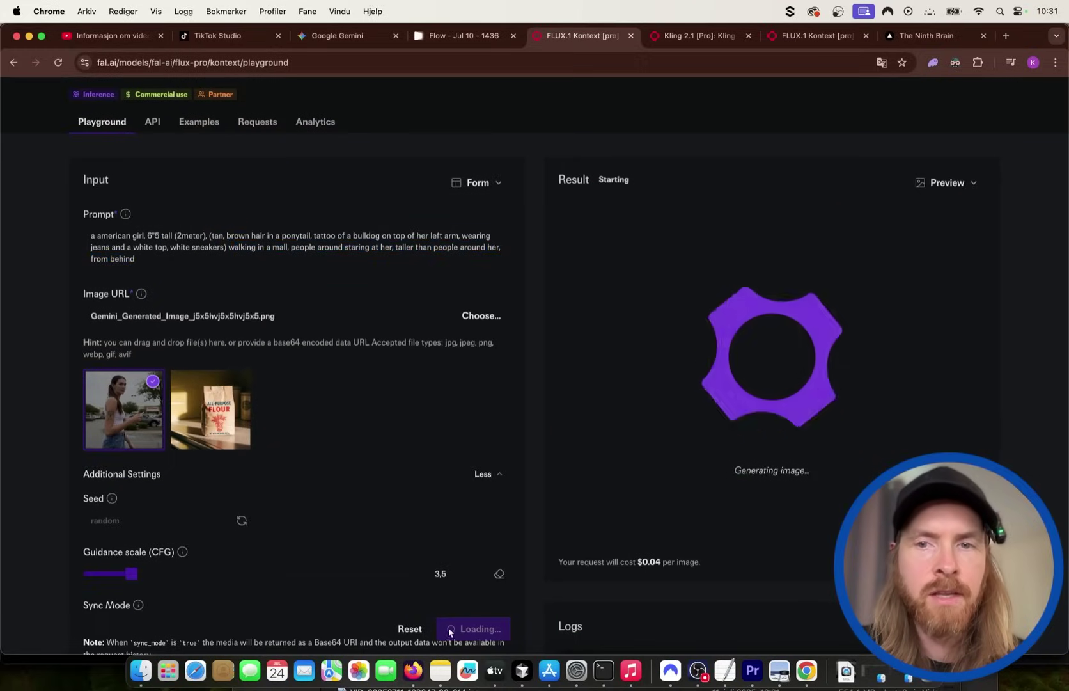
Look over the selected reference image and the prompt form while the mall image generates
scroll(110, 421, "up", 5)
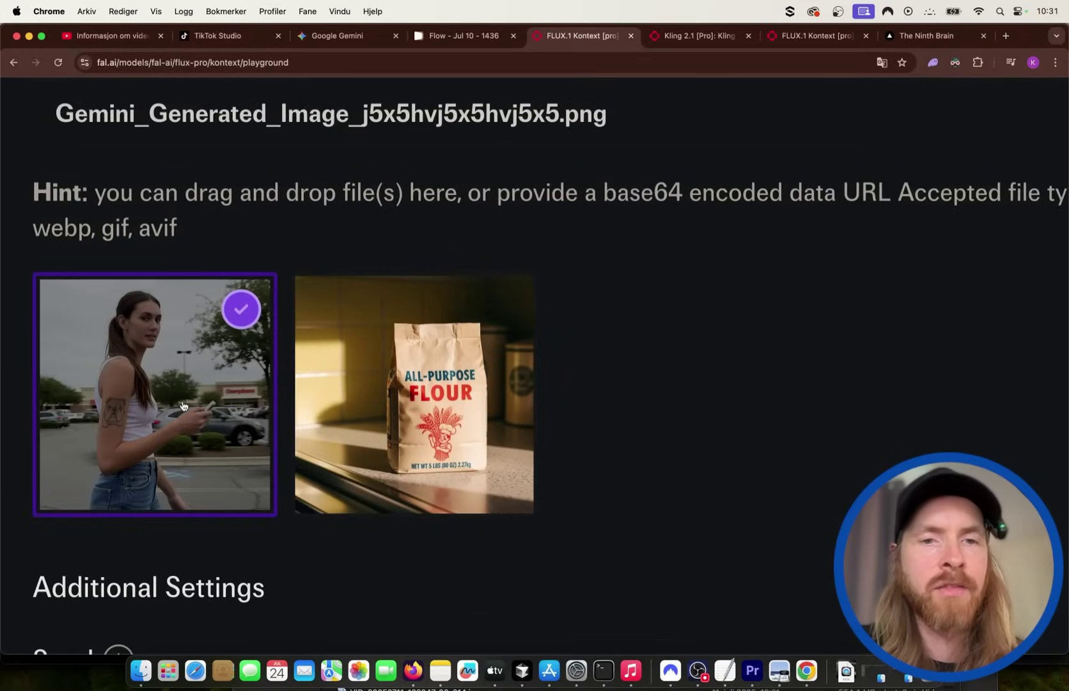
scroll(182, 406, "down", 5)
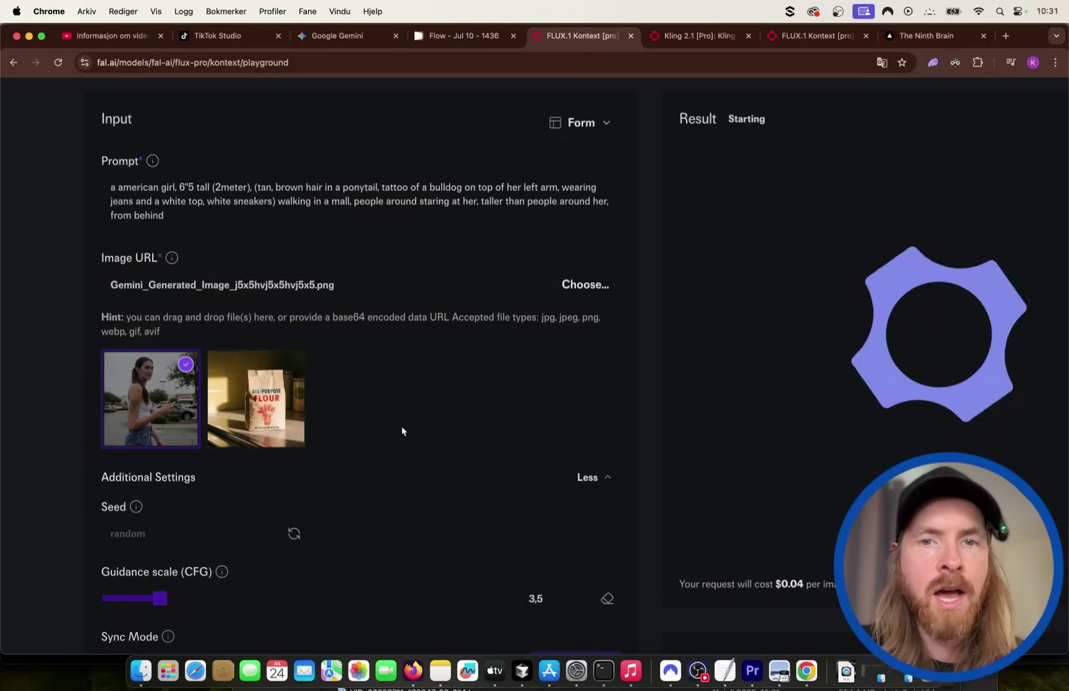
scroll(402, 431, "right", 5)
scroll(402, 430, "left", 5)
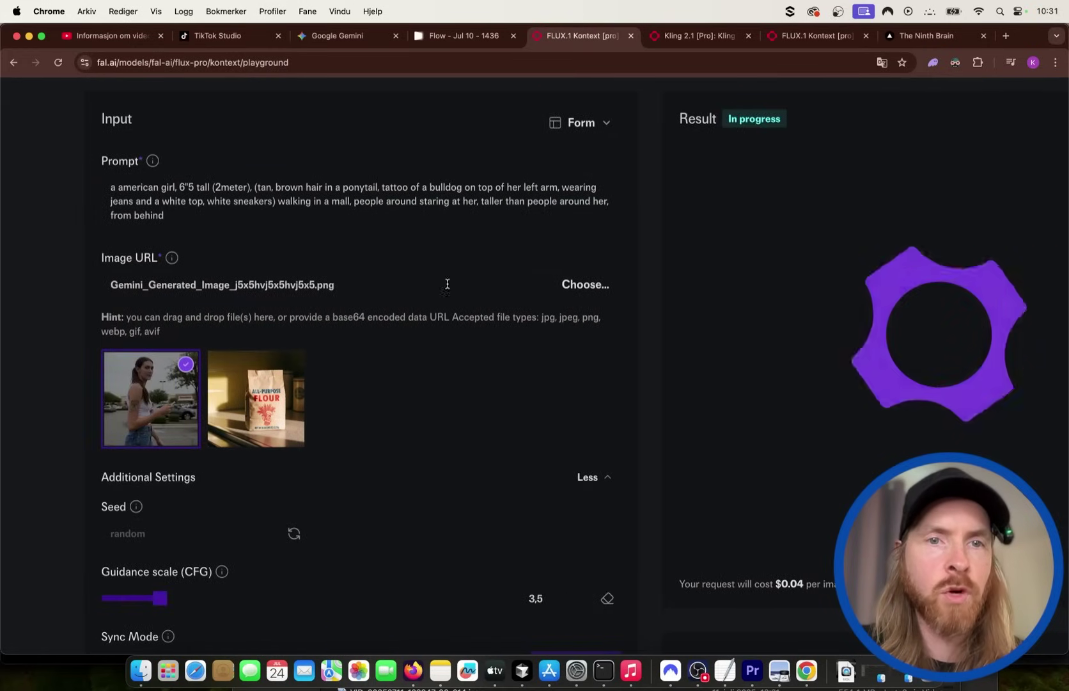
scroll(441, 460, "down", 5)
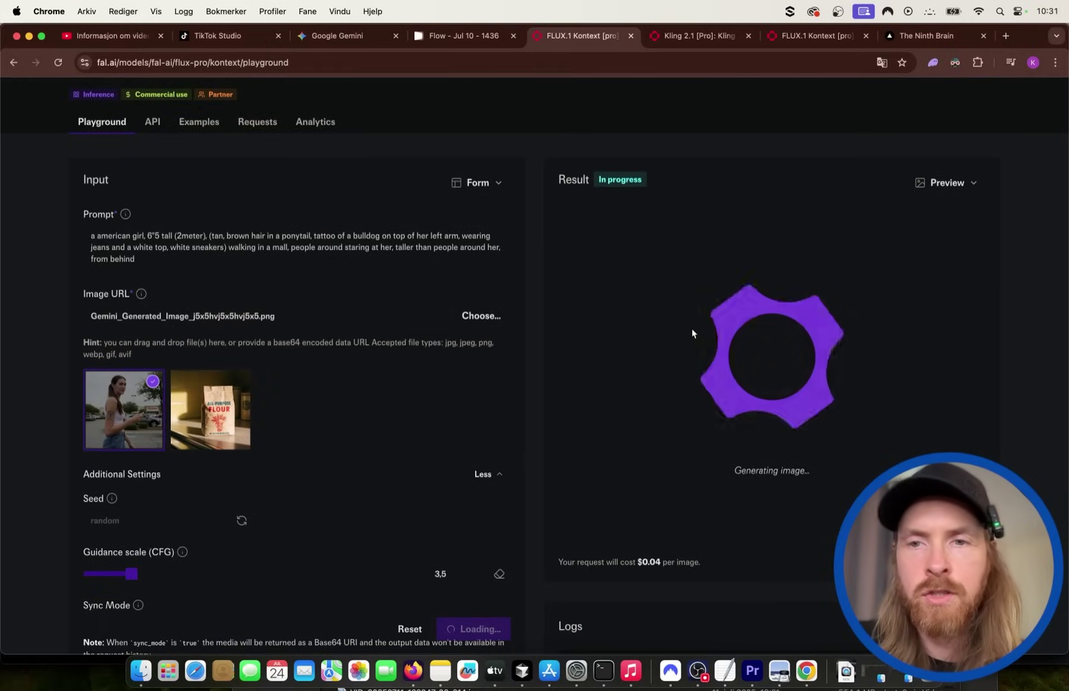
Inspect the generated mall image of the girl from head to shoes and download it
scroll(495, 297, "down", 5)
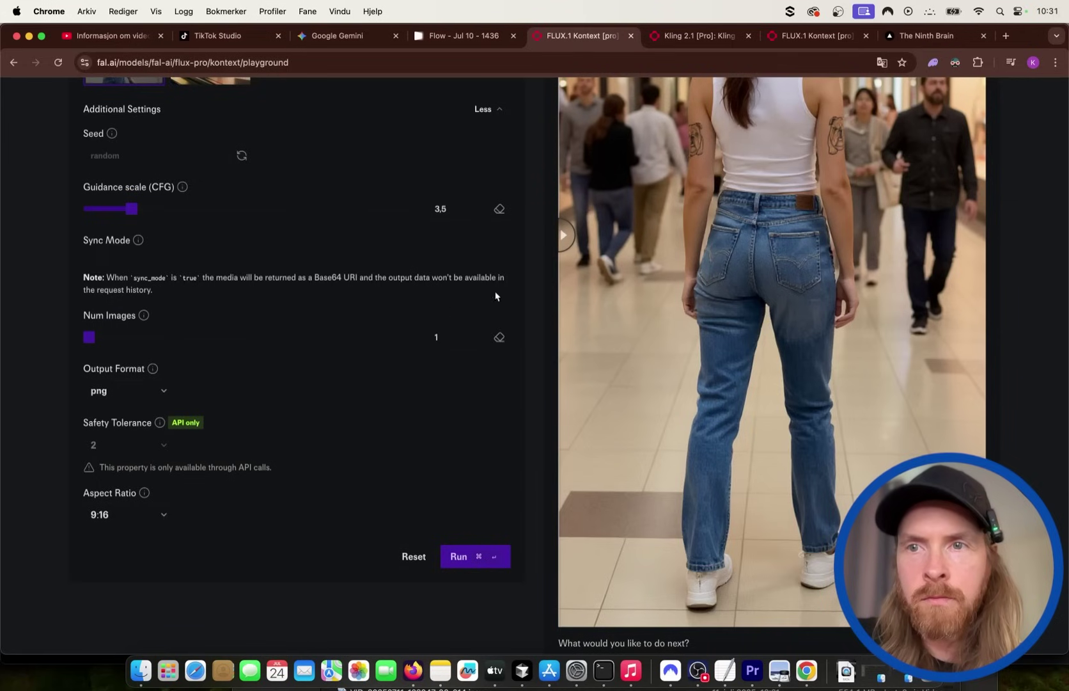
scroll(671, 264, "up", 10)
scroll(672, 264, "down", 10)
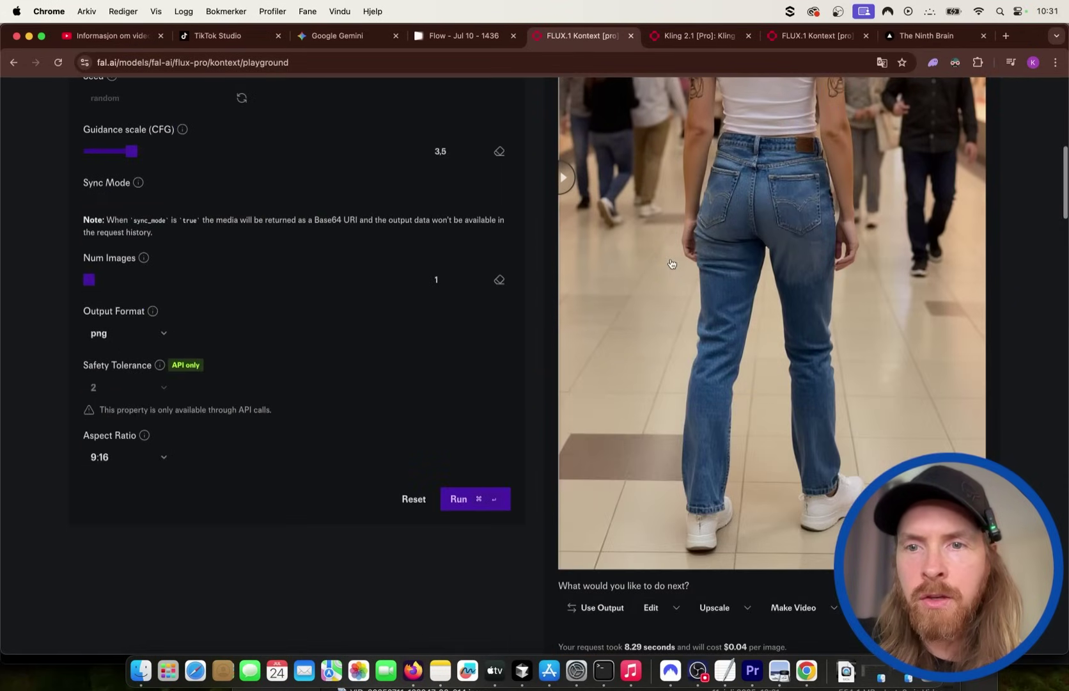
scroll(672, 264, "up", 3)
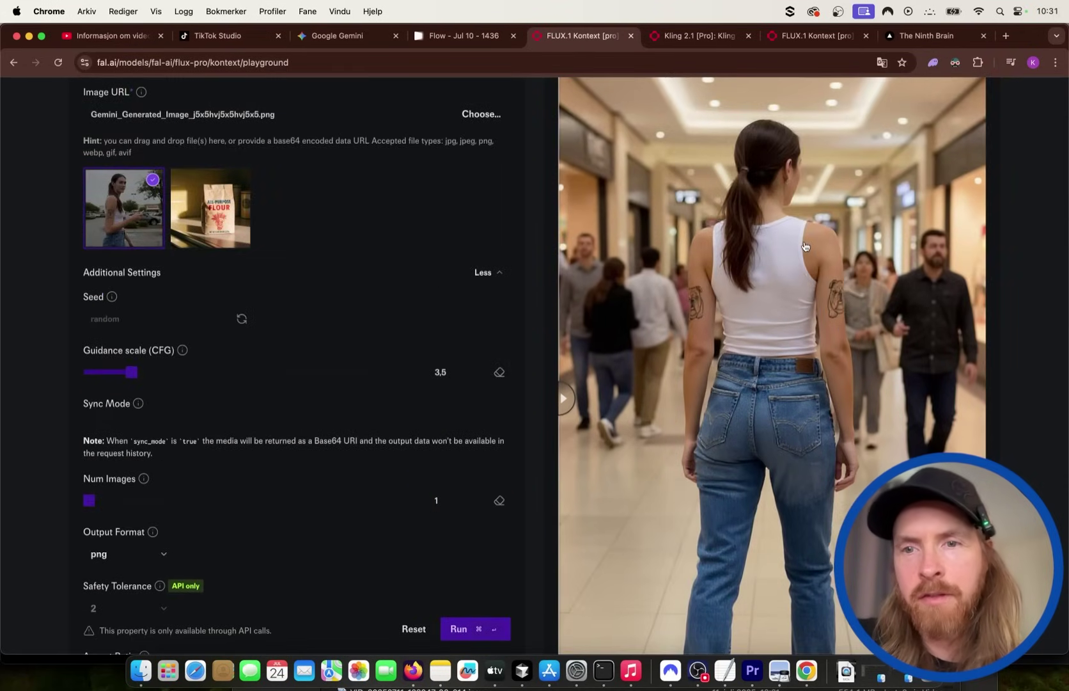
scroll(805, 246, "down", 4)
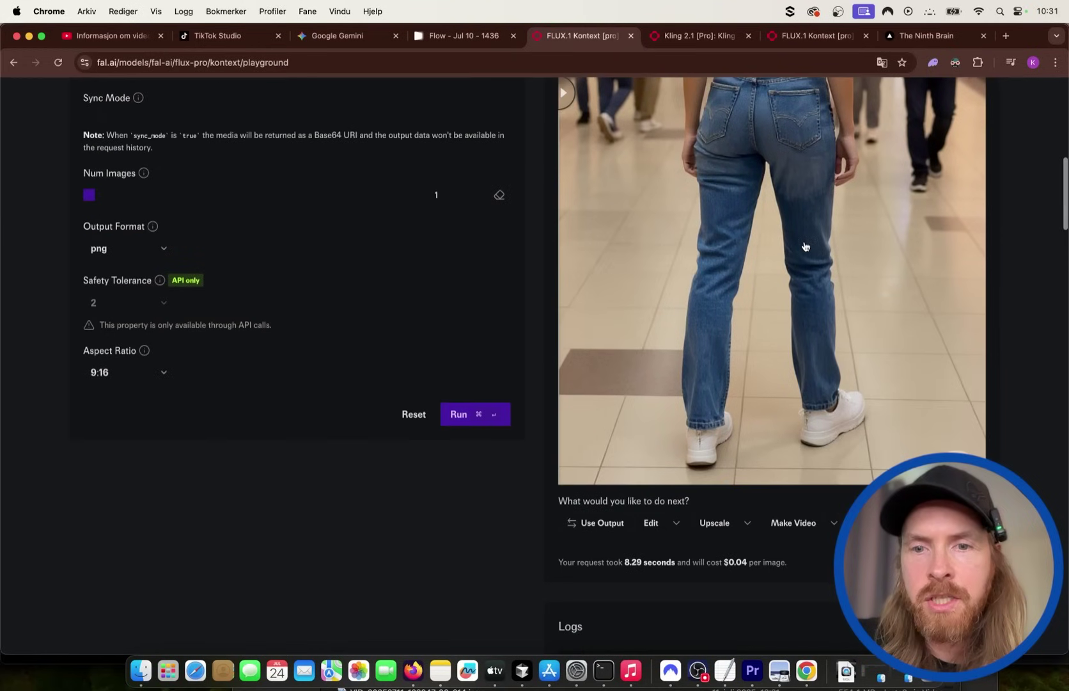
left_click(906, 397)
scroll(735, 333, "up", 6)
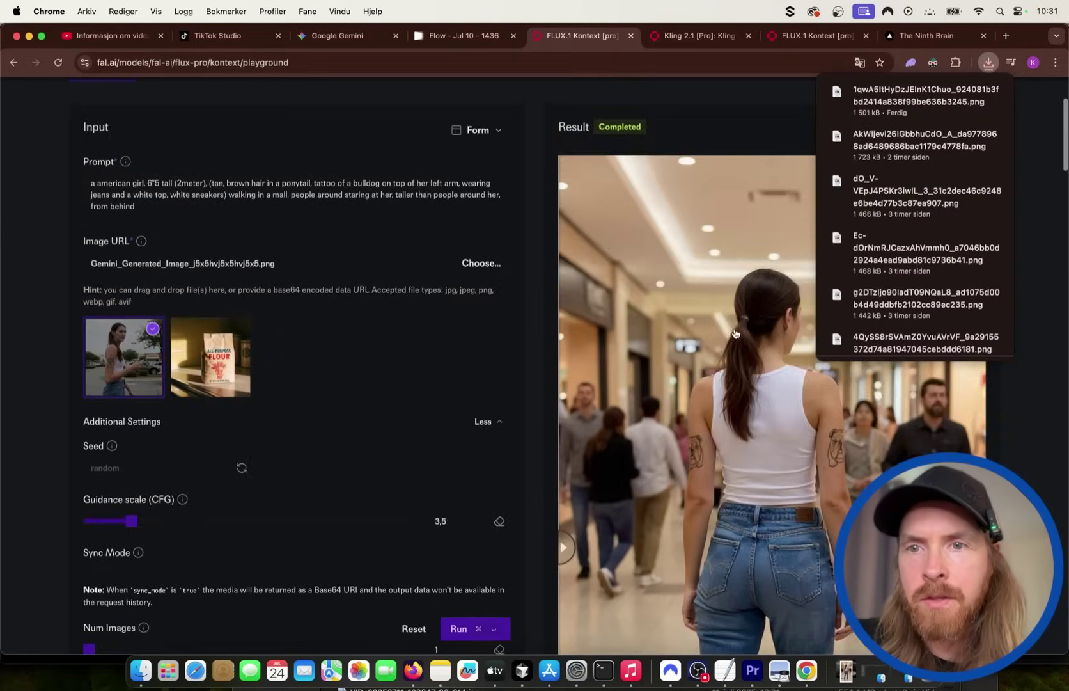
Switch to the Kling 2.1 Pro image-to-video page and load the newly downloaded mall PNG as the input image
left_click(692, 39)
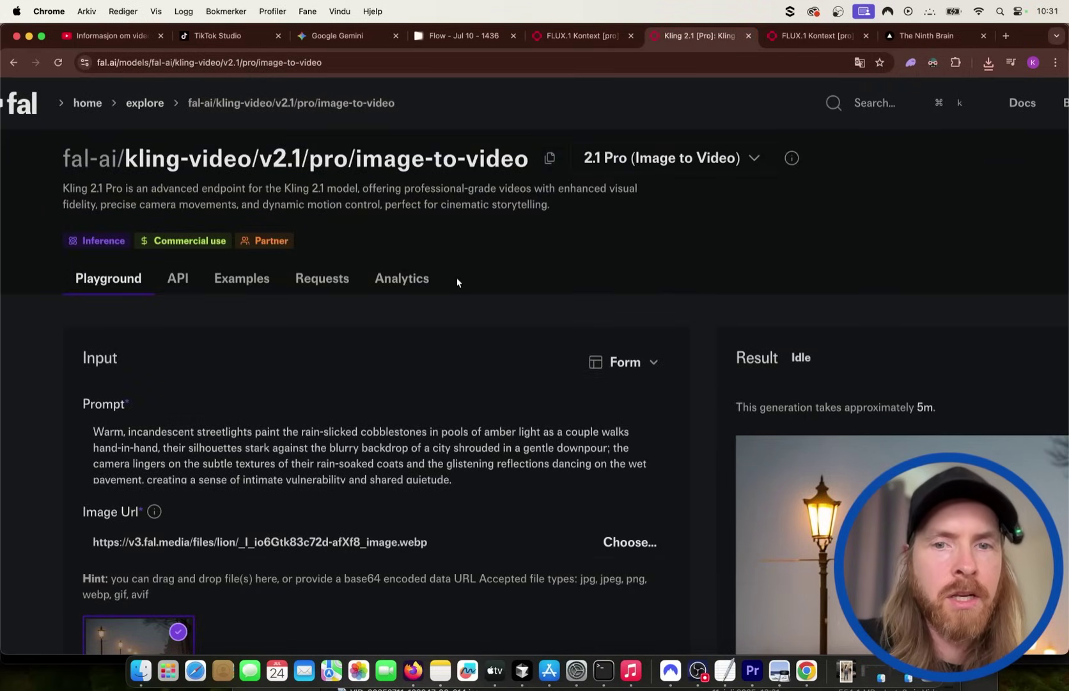
scroll(428, 427, "down", 1)
left_click(610, 543)
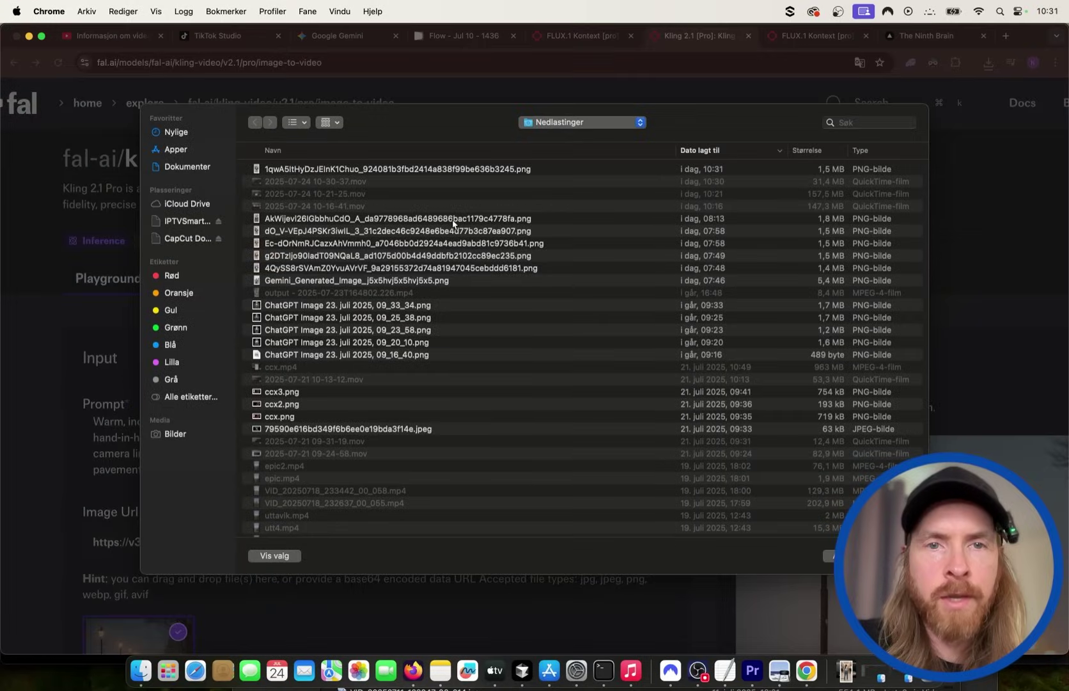
double_click(412, 172)
scroll(273, 467, "down", 5)
scroll(272, 467, "down", 2)
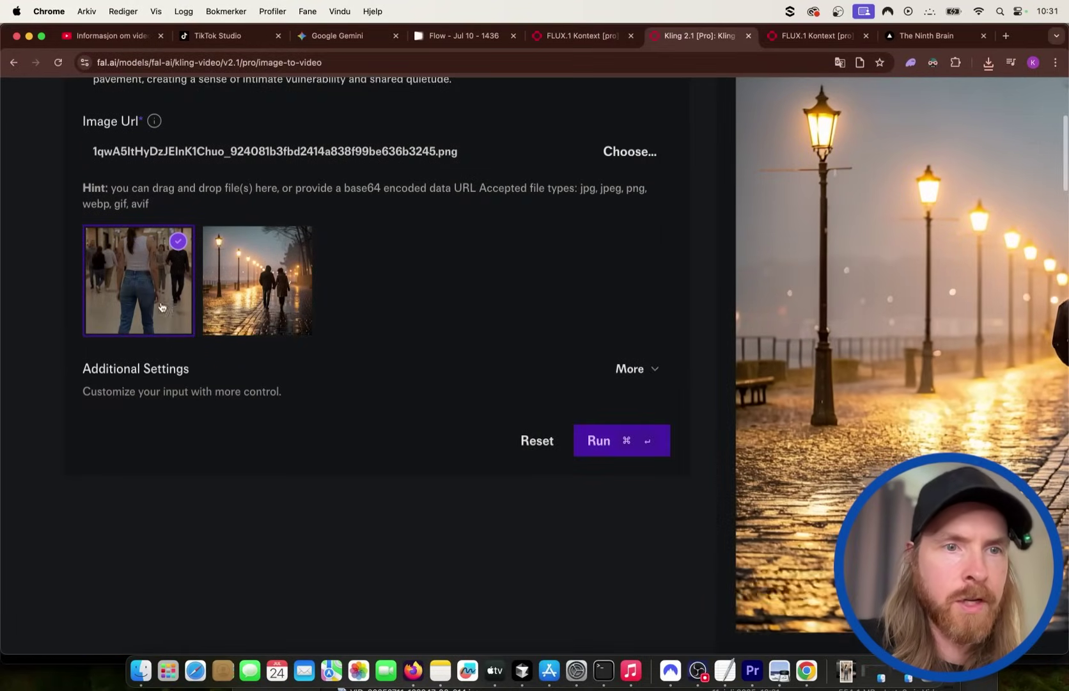
Expand Kling's additional settings and review the duration, negative prompt and Cfg scale
left_click(615, 366)
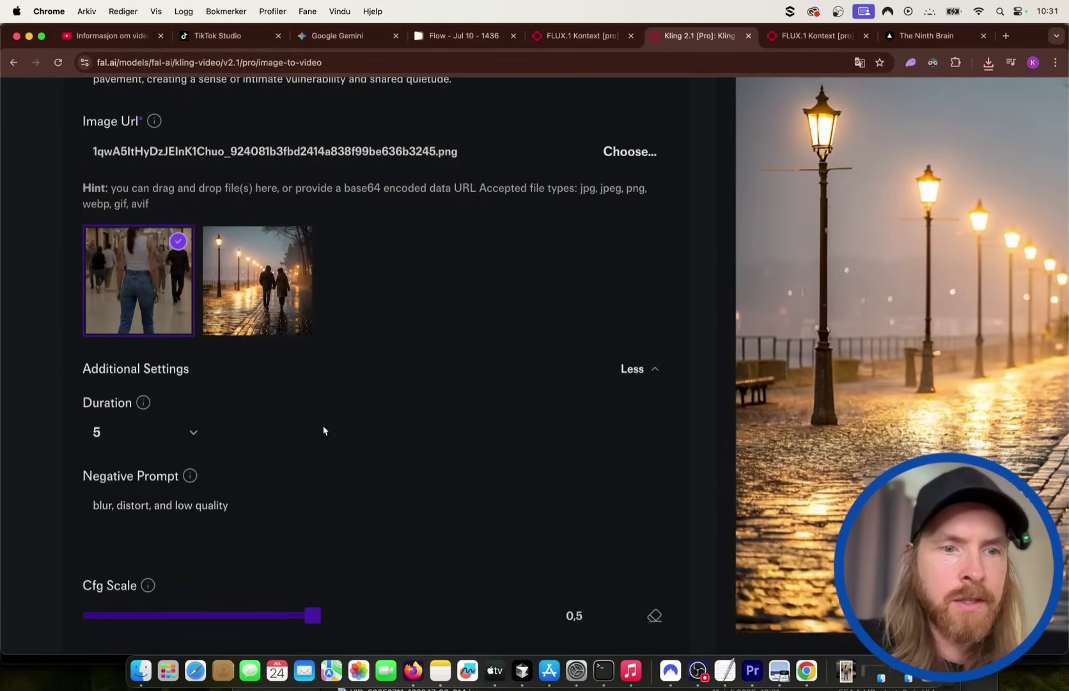
scroll(323, 429, "down", 7)
scroll(323, 428, "up", 8)
scroll(324, 429, "down", 9)
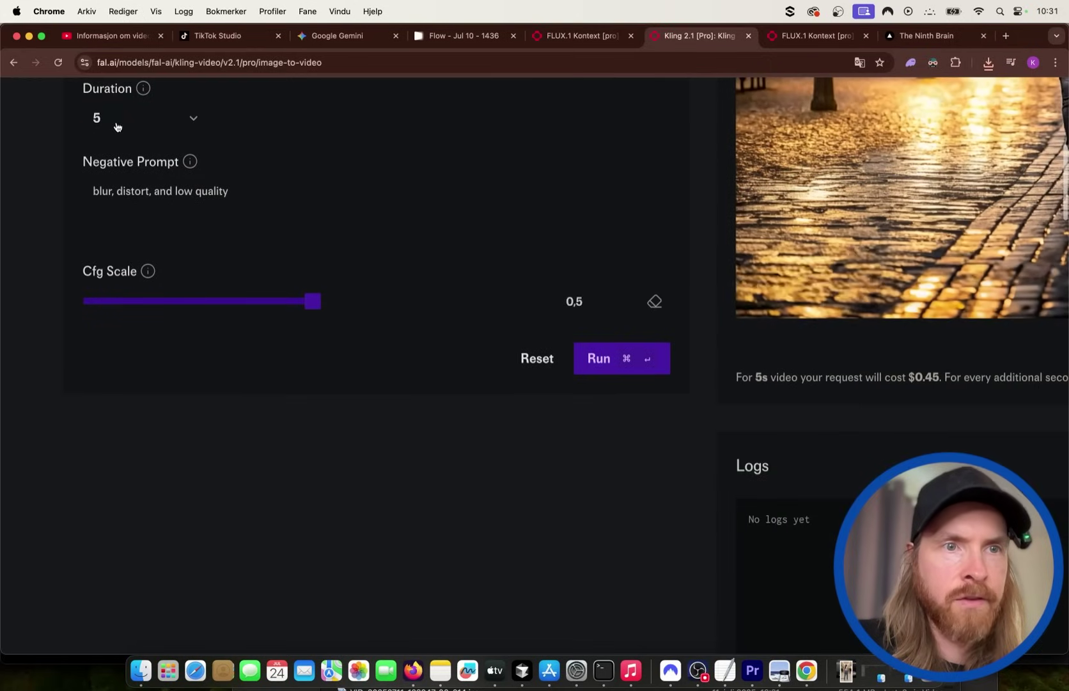
Replace the Kling prompt with "2 meter tall woman walking in shopping mall, people staring up at her and moving, camera follows her"
scroll(108, 122, "up", 8)
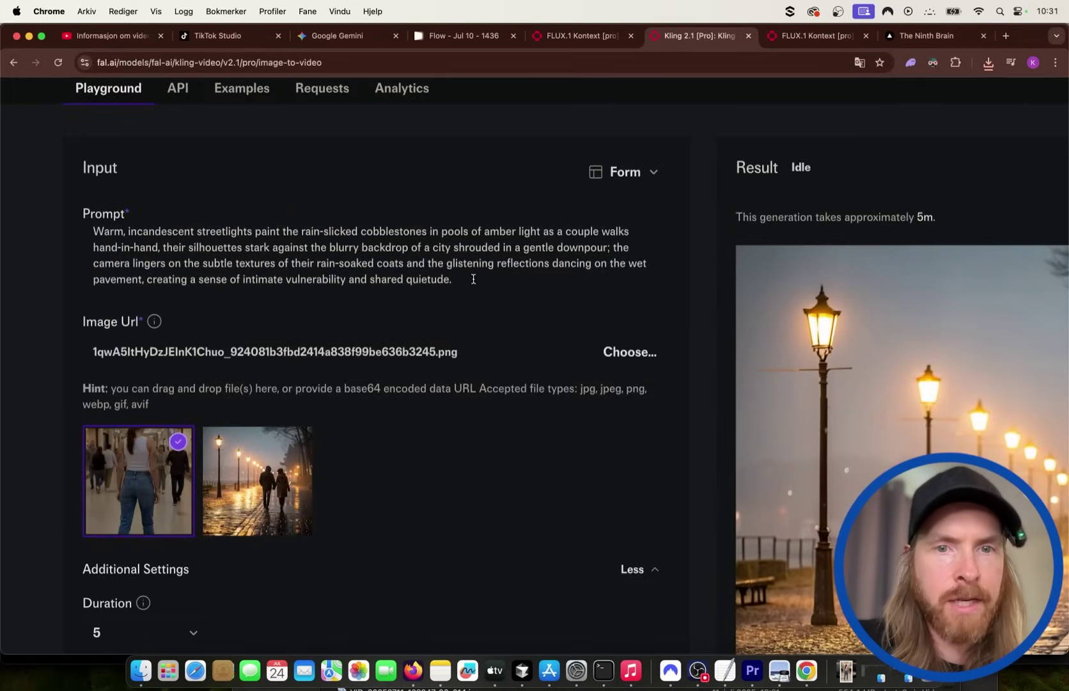
left_click_drag(450, 280, 40, 202)
type("2 meter tall woman walking in shopping mall, people staring up at her and moving, camera follows her")
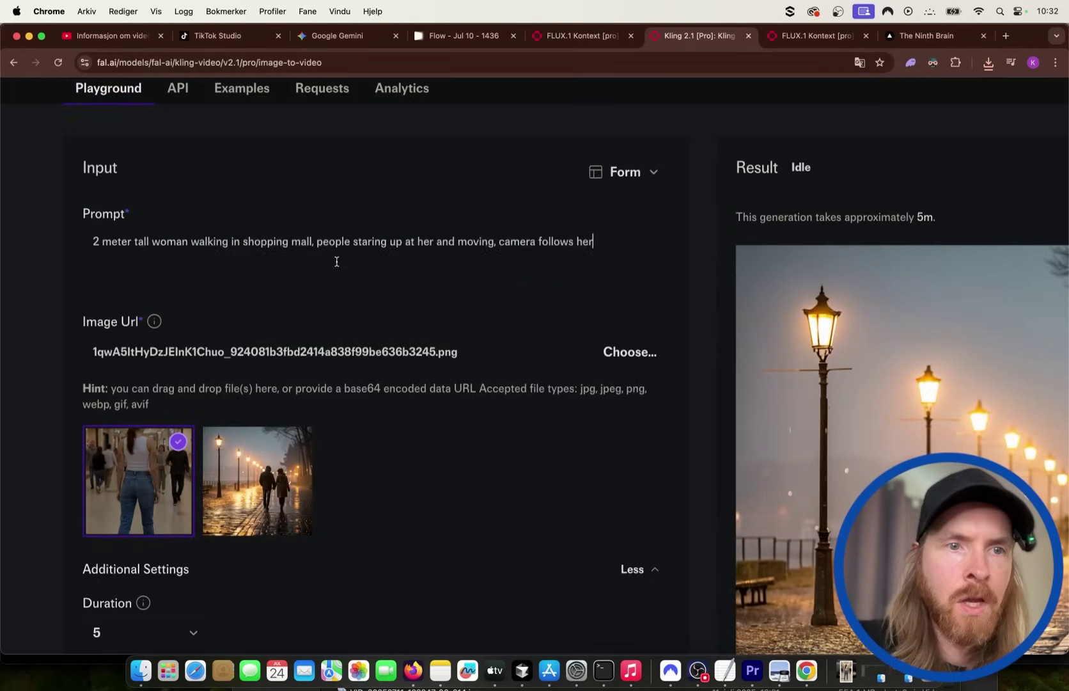
Check the Kling prompt and settings, and generate the 5-second video of the woman walking through the mall
scroll(334, 262, "up", 5)
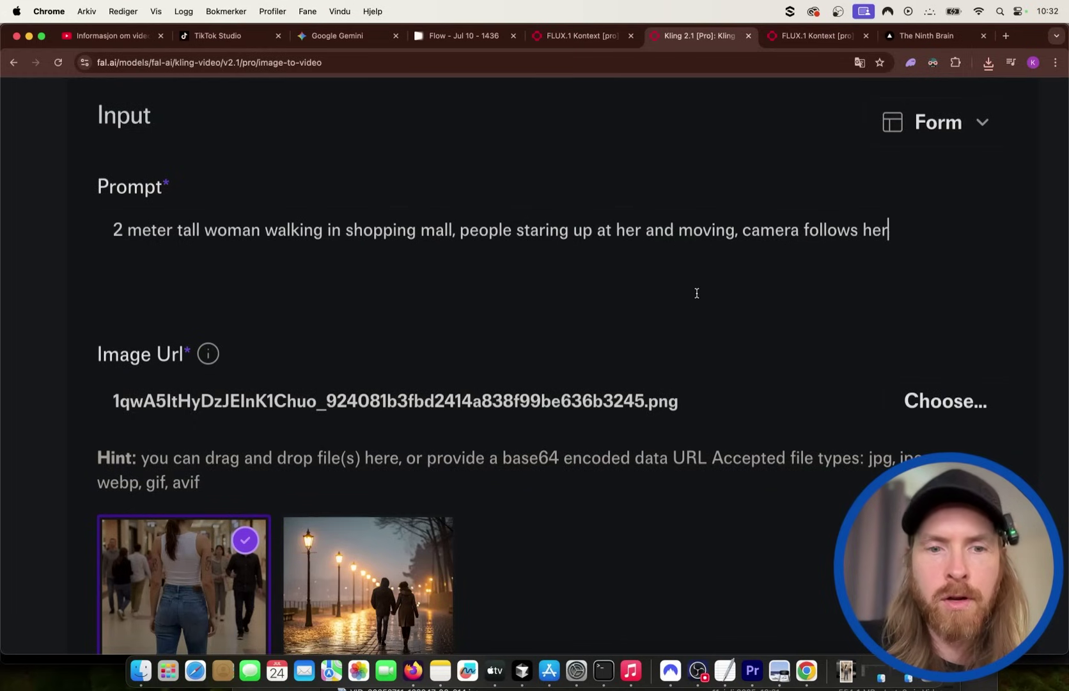
scroll(697, 292, "down", 5)
scroll(577, 349, "down", 5)
scroll(641, 494, "up", 5)
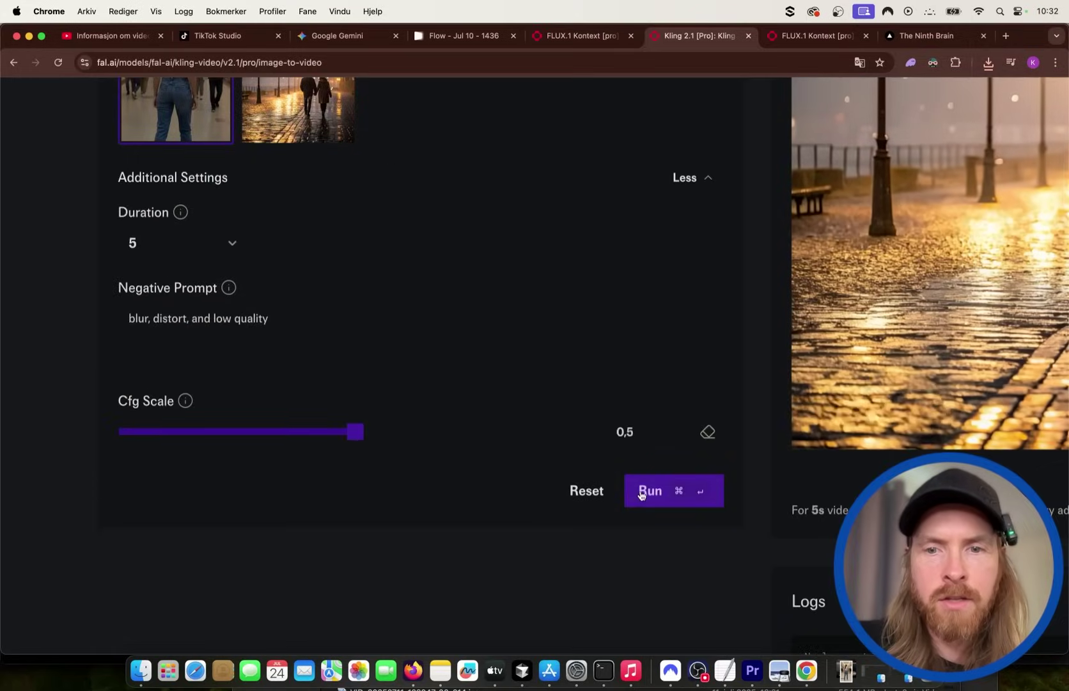
left_click(640, 495)
scroll(539, 427, "down", 5)
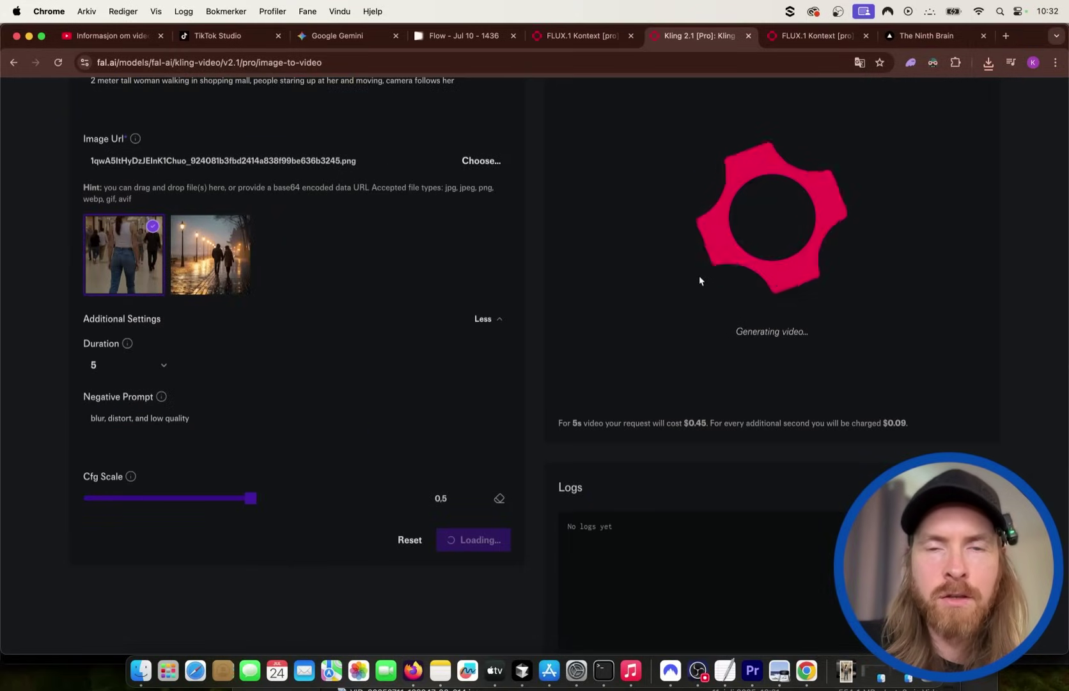
scroll(699, 280, "up", 2)
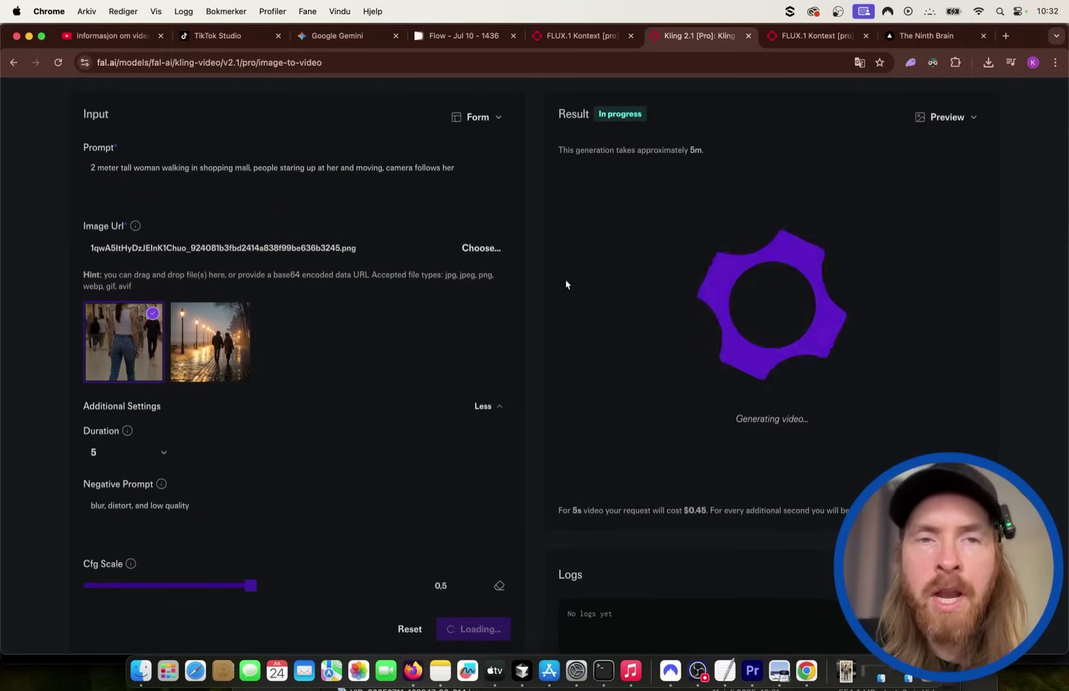
Switch to the Flow project and examine the generated parking-lot clip and its dialogue prompt about going to the mall
left_click(452, 40)
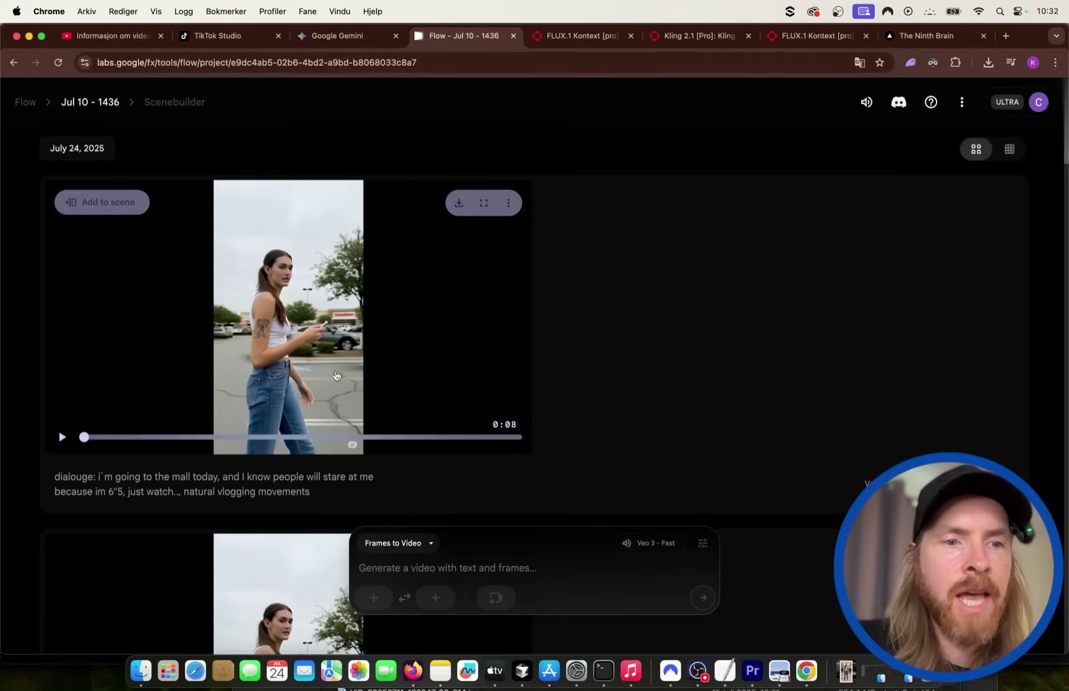
scroll(336, 376, "up", 5)
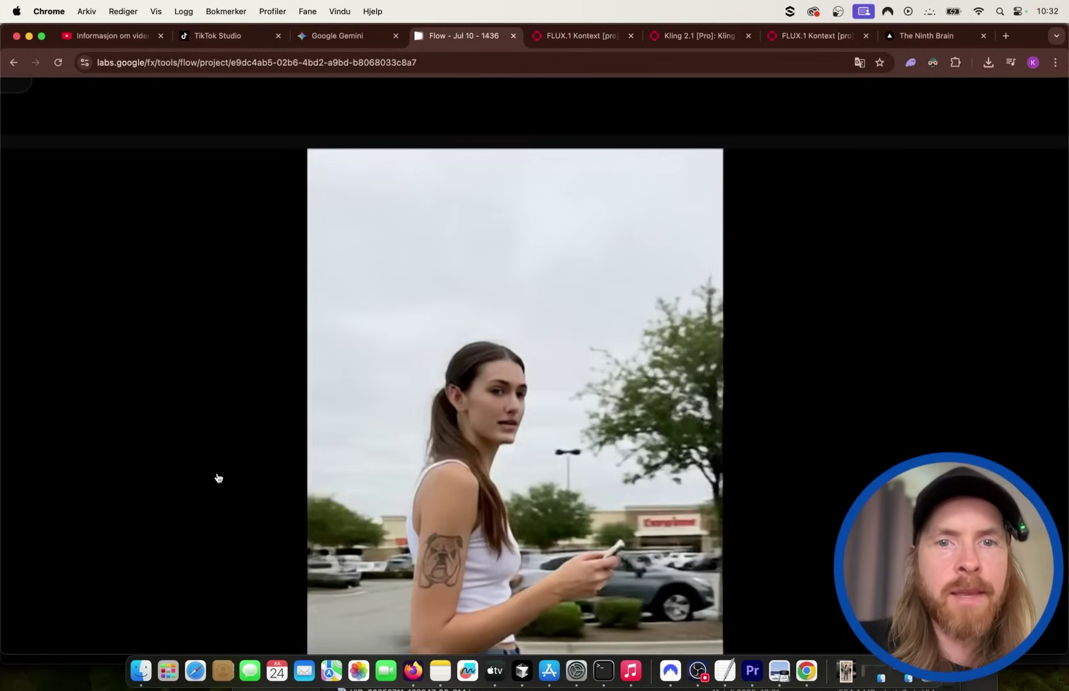
mouse_move(532, 354)
scroll(494, 392, "down", 8)
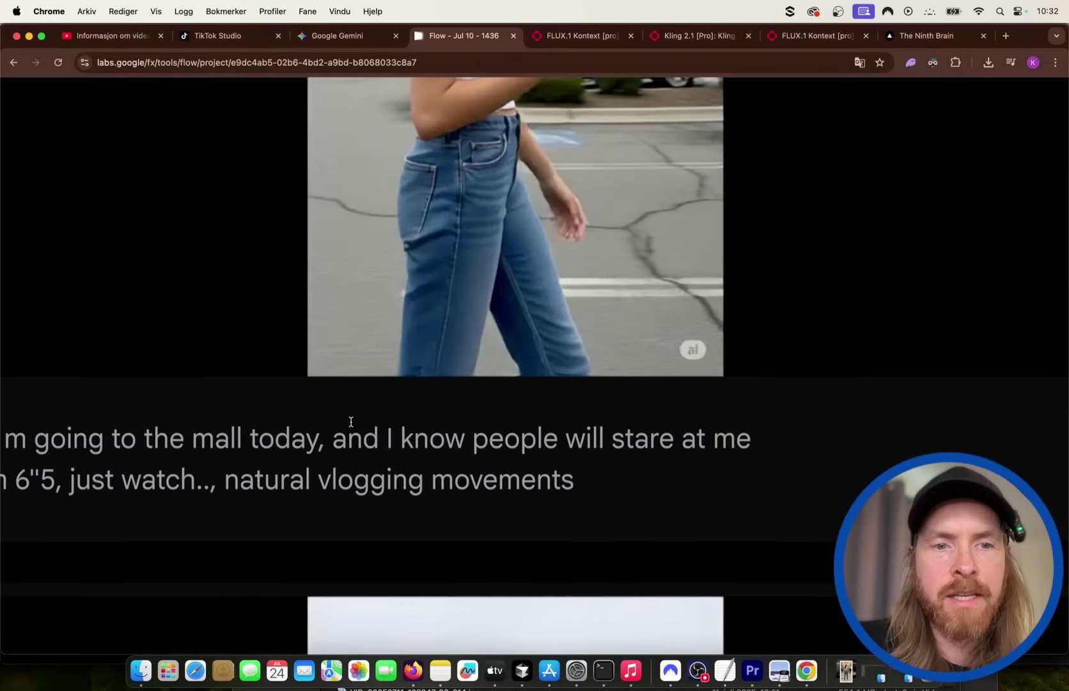
scroll(350, 422, "left", 2)
scroll(165, 443, "left", 3)
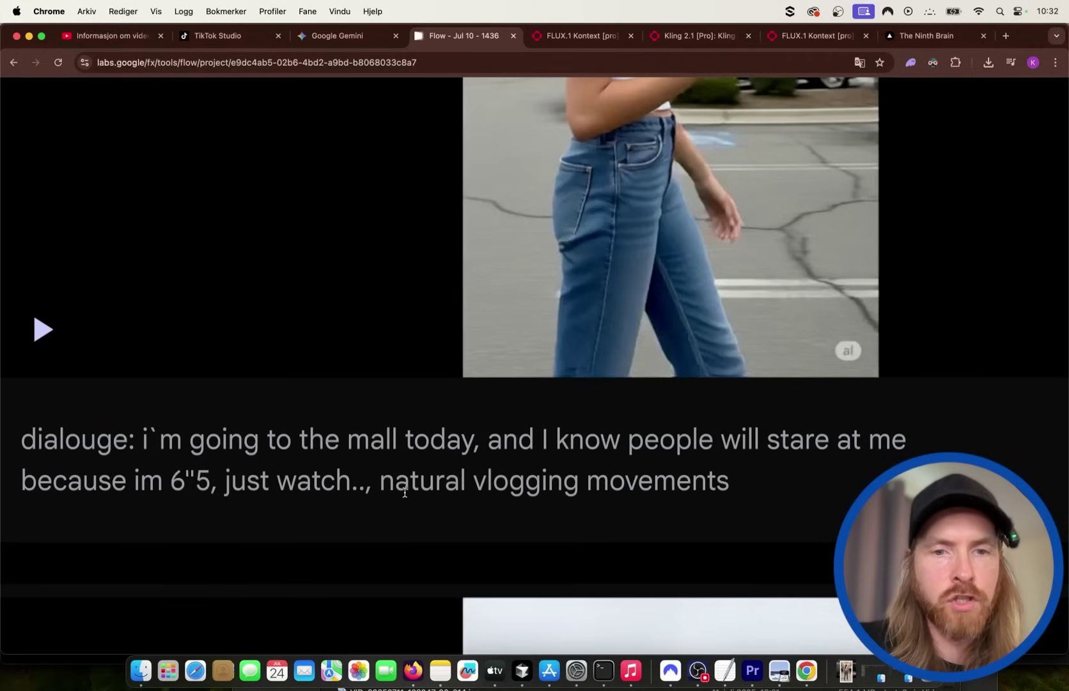
scroll(533, 481, "down", 5)
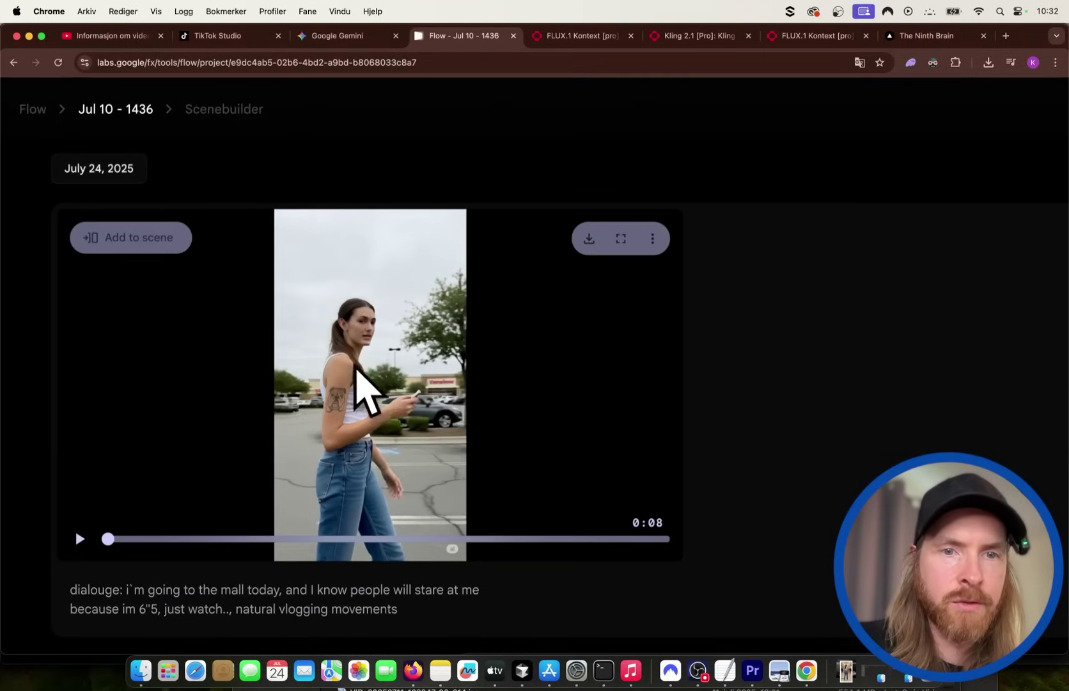
Play the parking-lot clip full screen, return to the project, and download it at original size (720p)
left_click(446, 353)
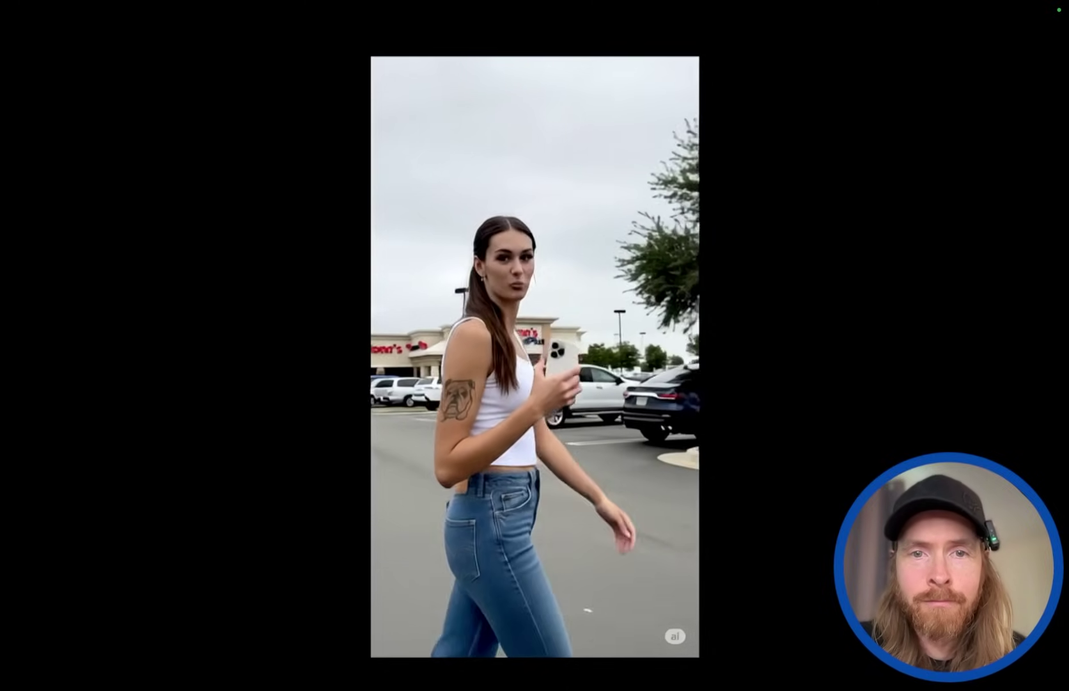
mouse_move(37, 517)
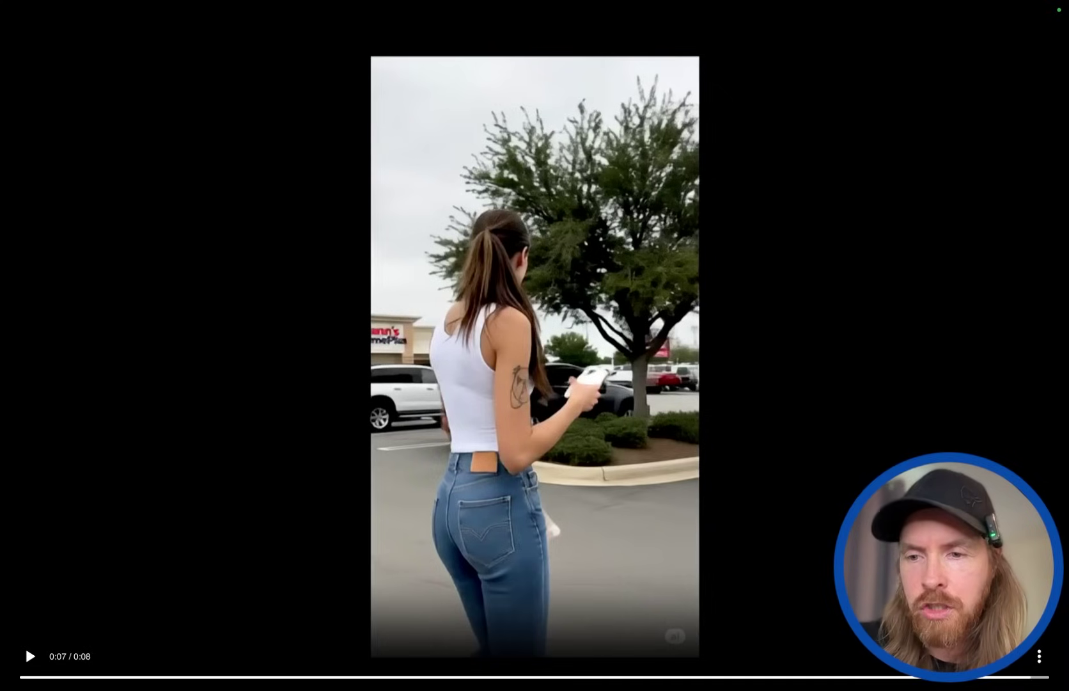
key("Escape")
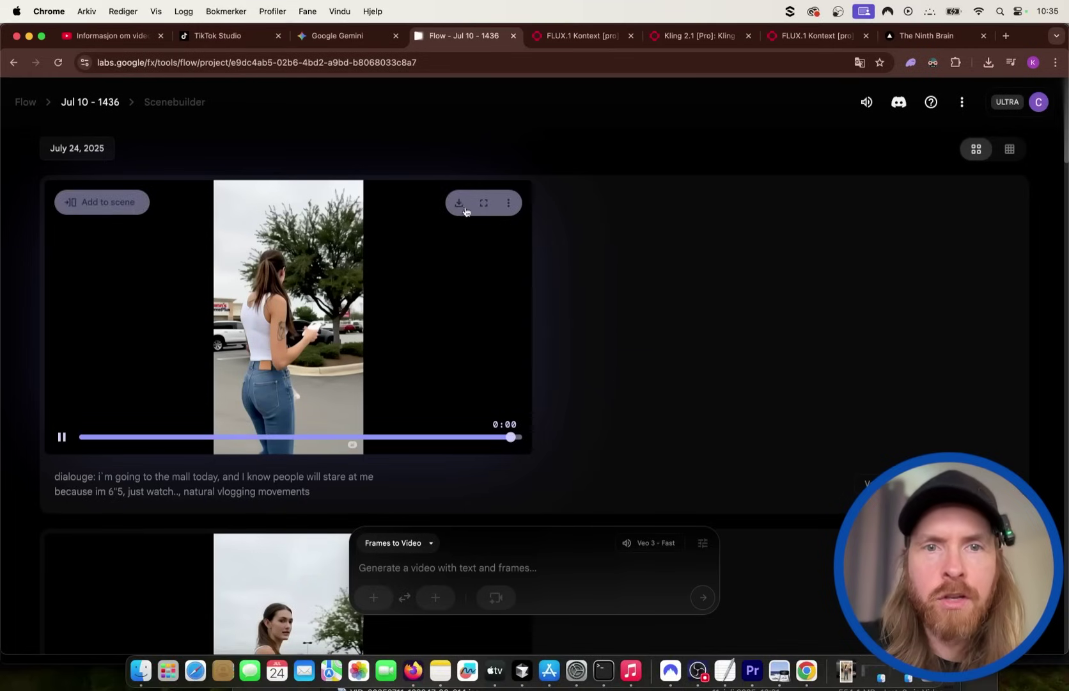
left_click(462, 206)
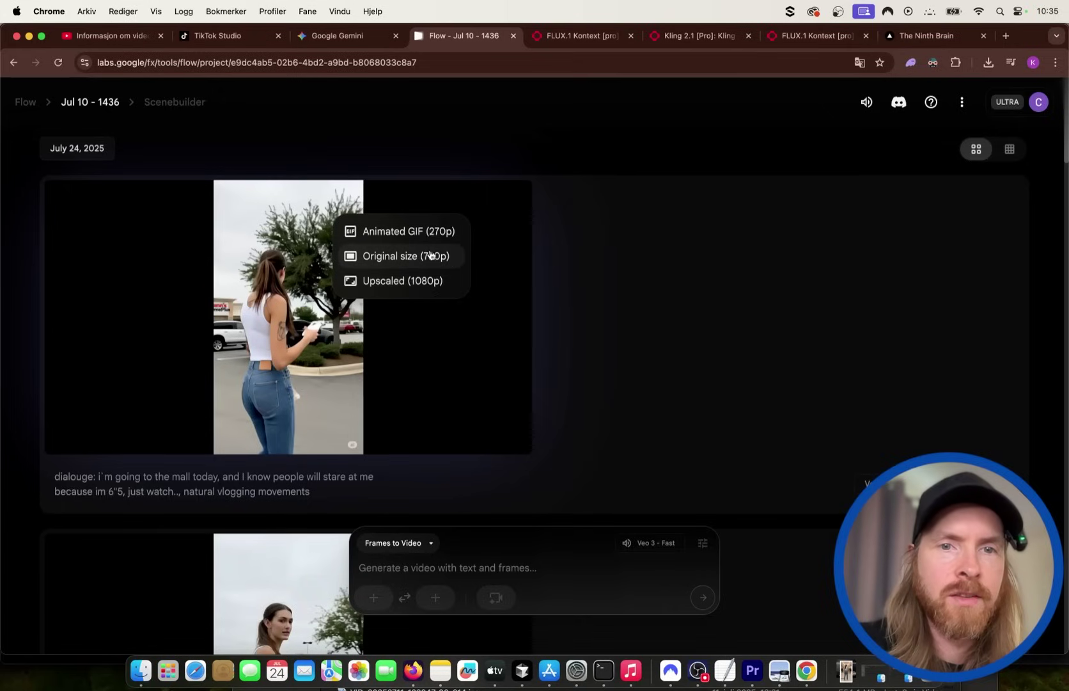
left_click(432, 256)
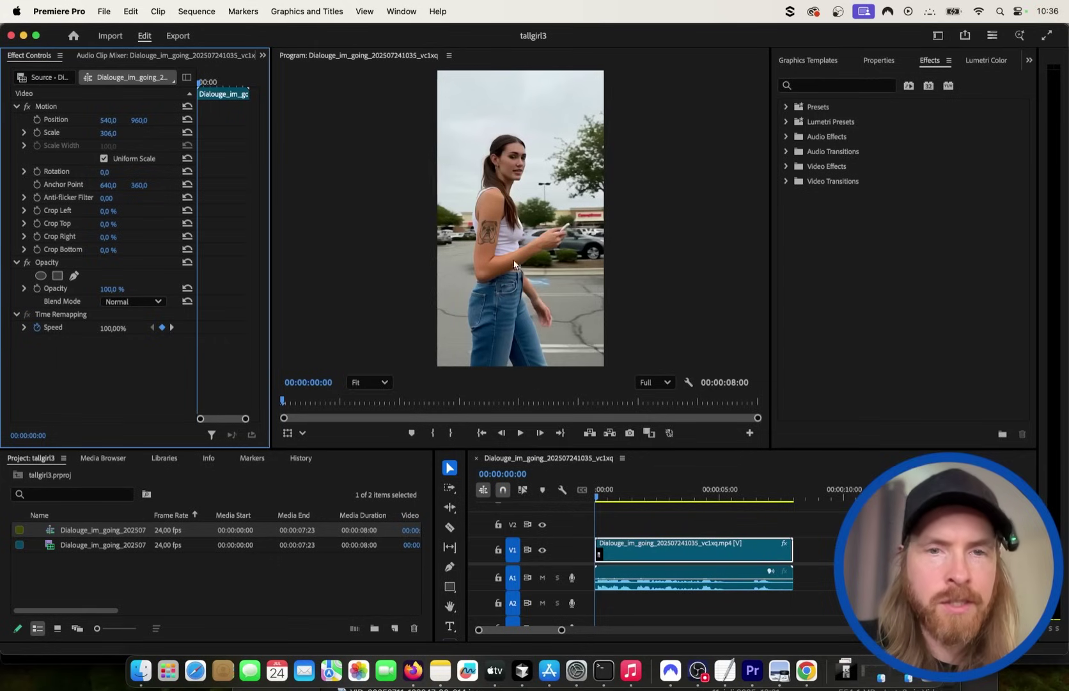
In Premiere Pro, mute audio track A1 and scrub through the start of the parking-lot clip
left_click(542, 578)
left_click_drag(601, 503, 650, 498)
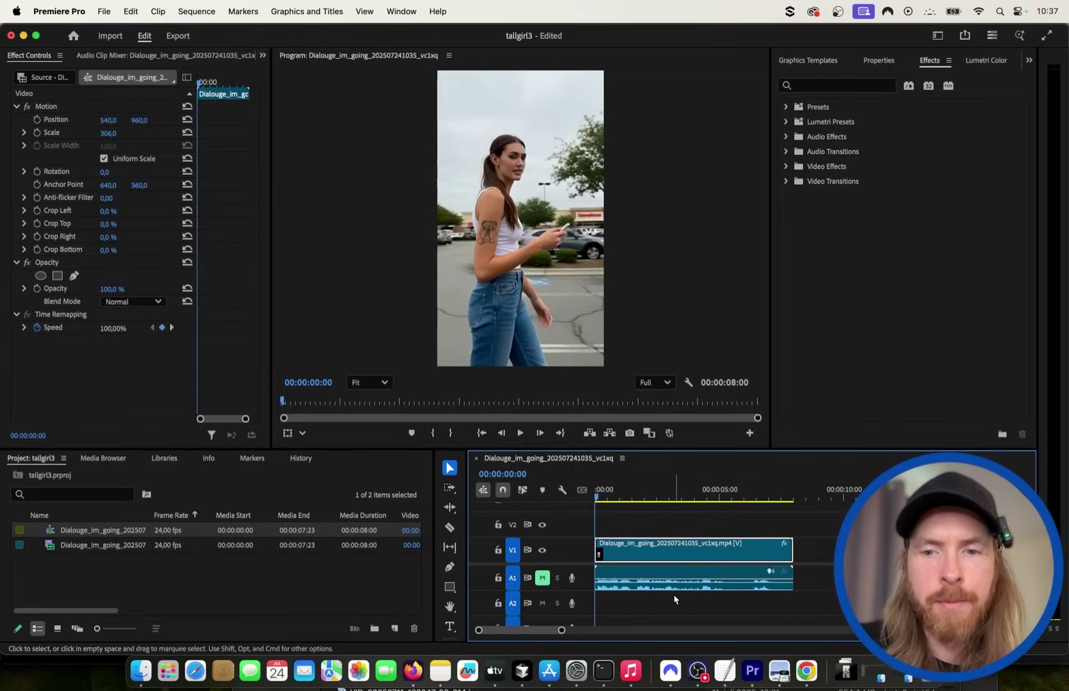
Switch to the Kling page in Chrome, watch the generated mall walking video, and pause its playback
left_click(800, 669)
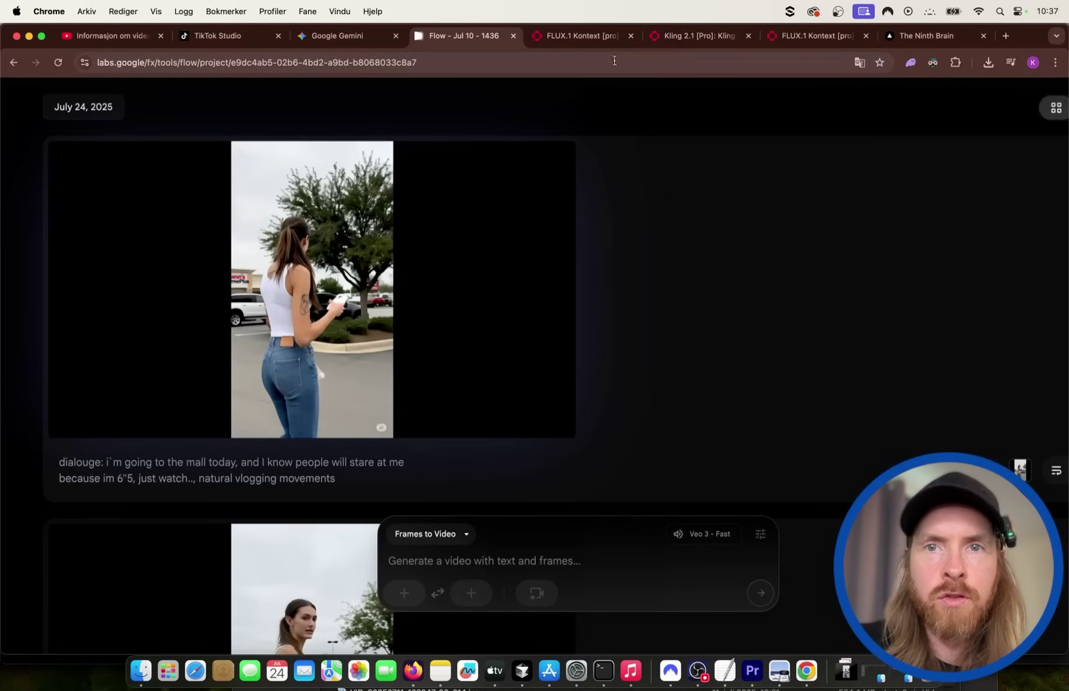
left_click(689, 42)
scroll(683, 403, "down", 6)
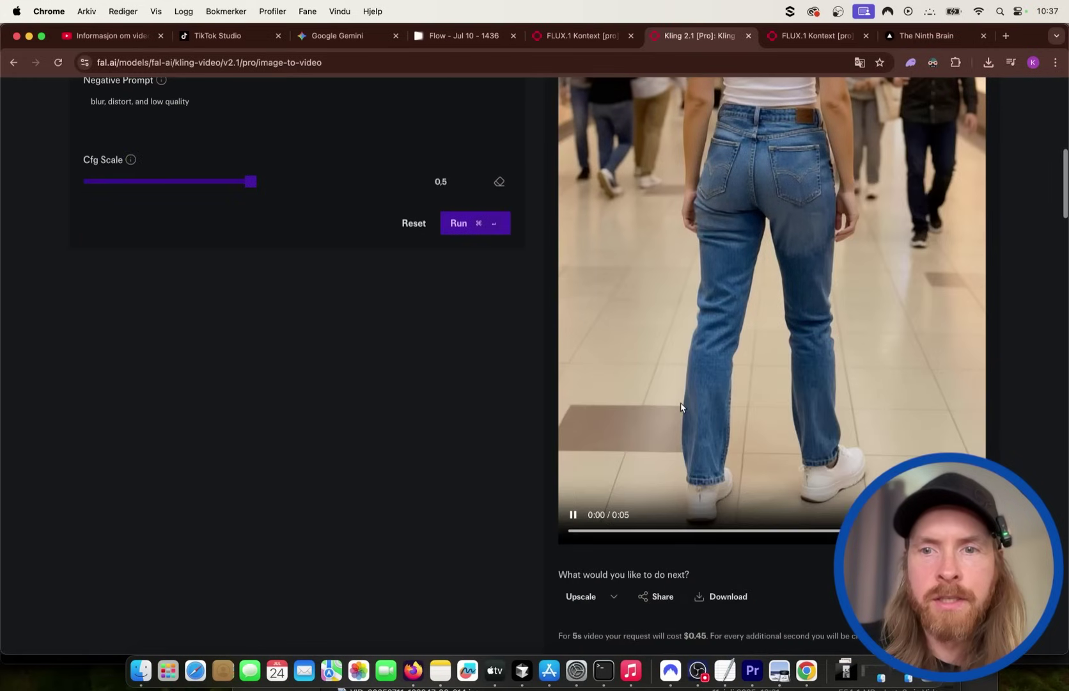
scroll(764, 262, "up", 5)
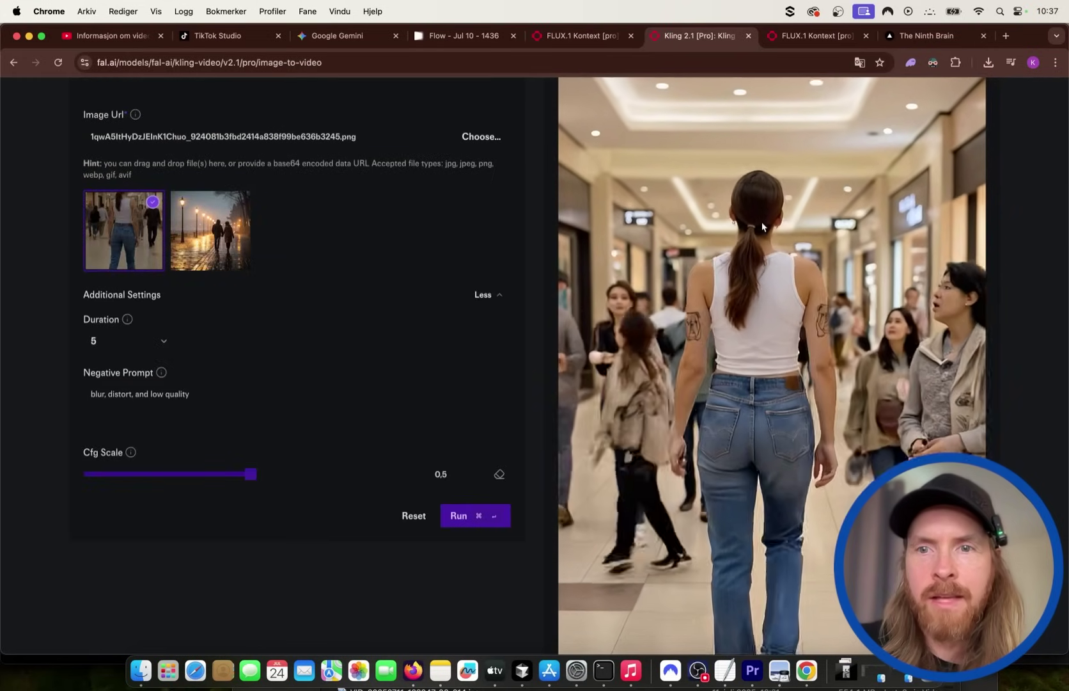
scroll(736, 243, "down", 5)
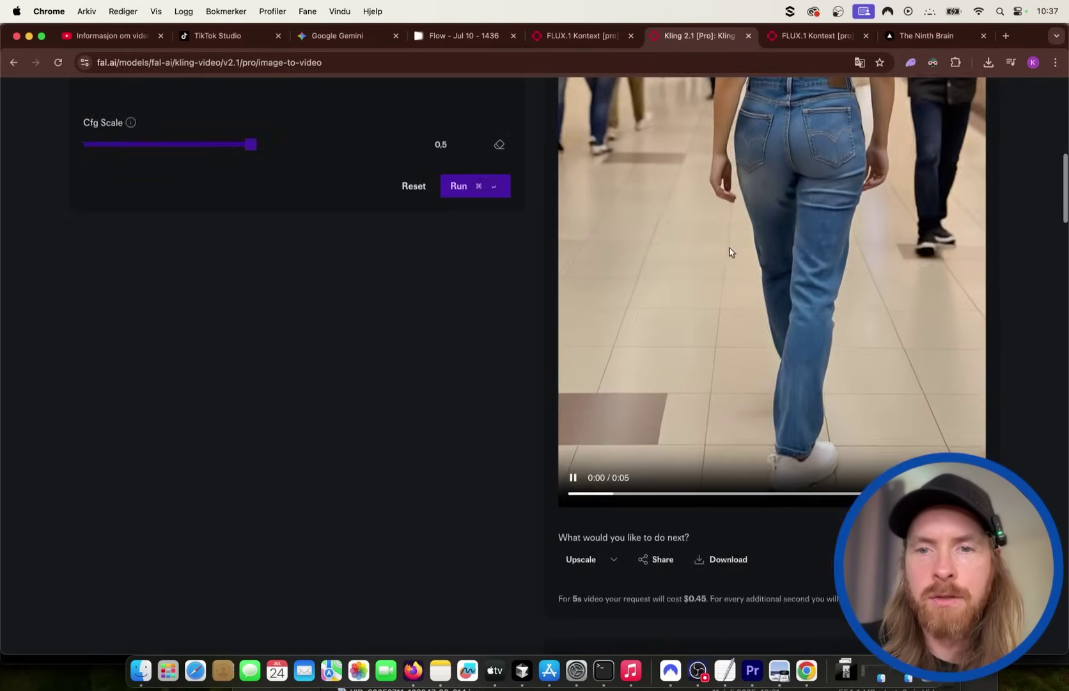
left_click(584, 476)
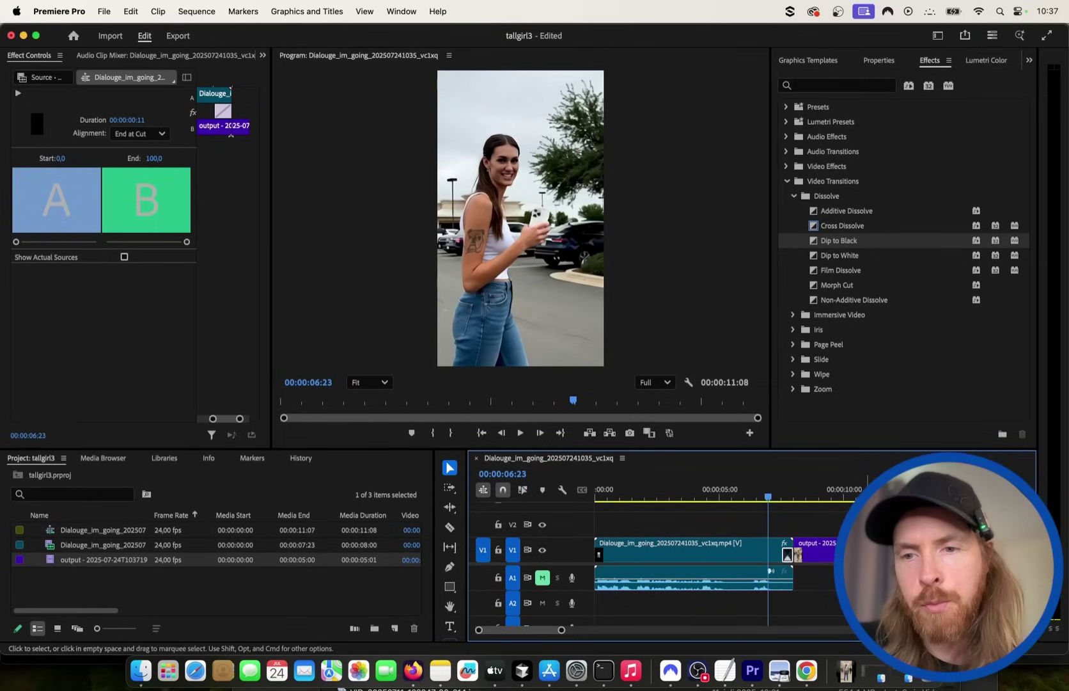
In Premiere Pro, play the sequence through the Dip to Black transition into the mall clip and save the project
key("space")
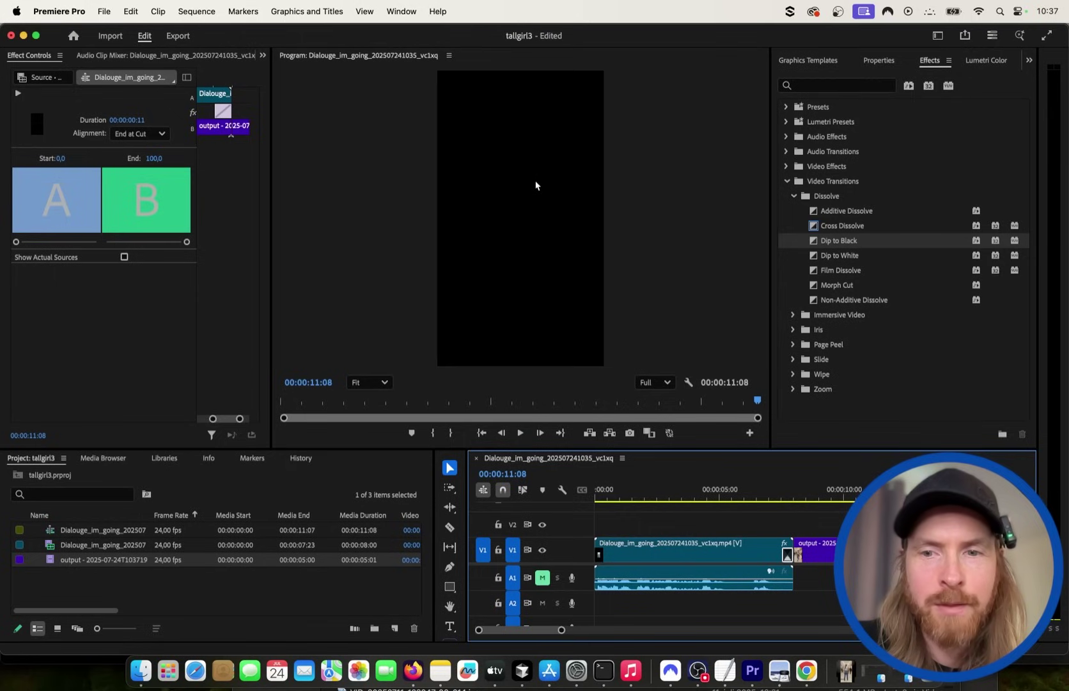
key("super+s")
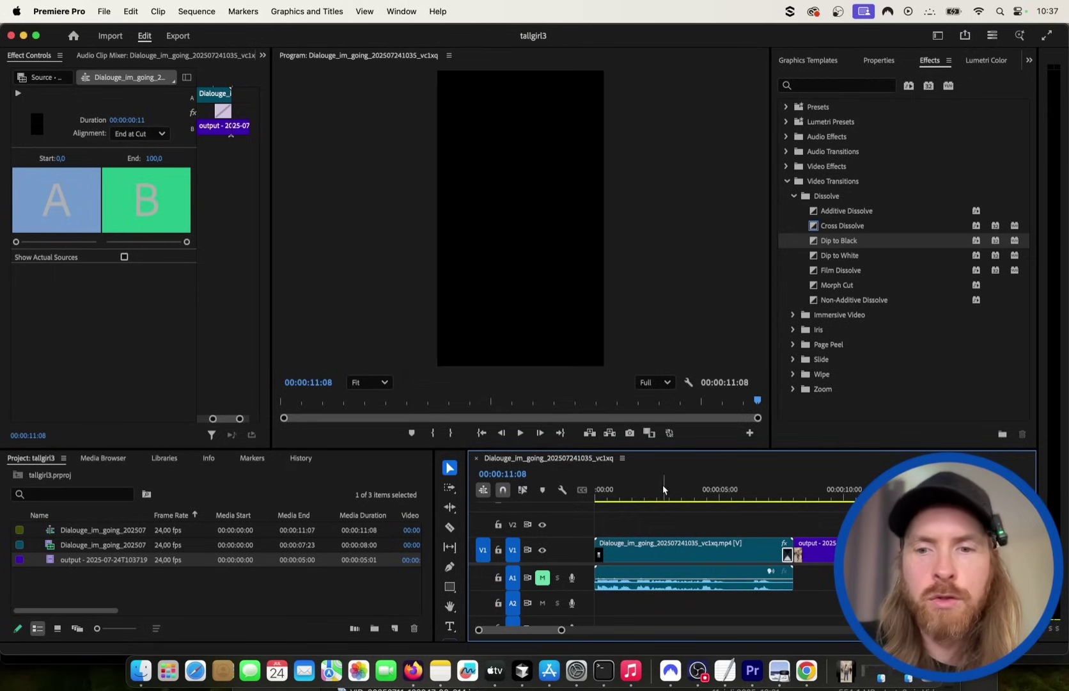
Return to FLUX Kontext in Chrome, review the interview prompt and the generated image of both girls at the mall, and download that image
left_click(804, 671)
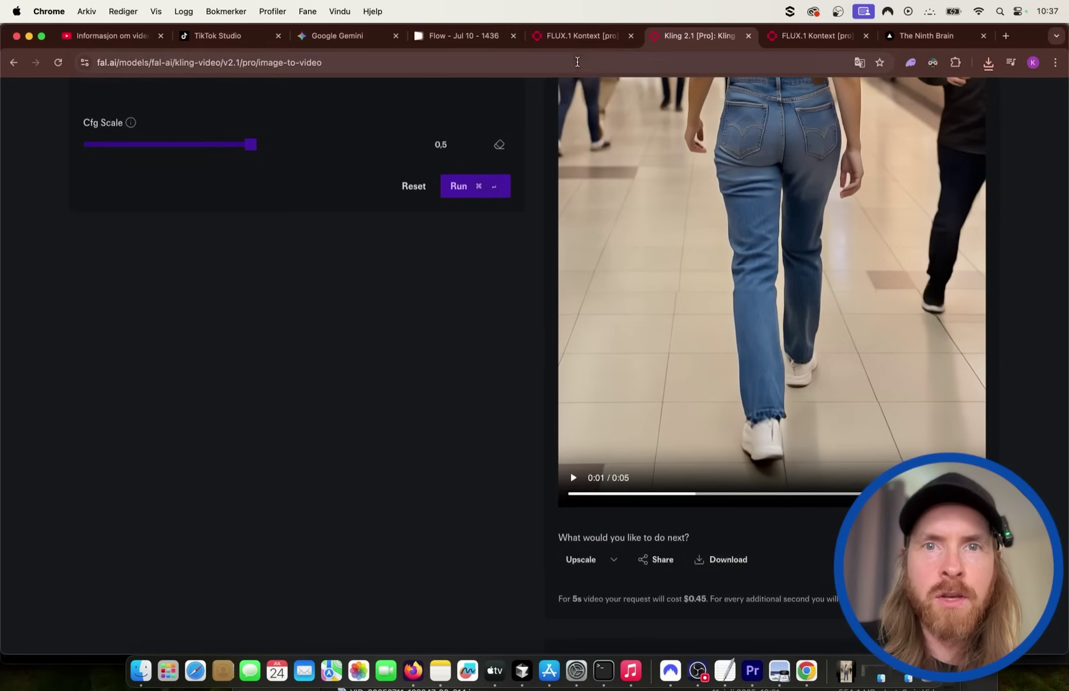
left_click(581, 39)
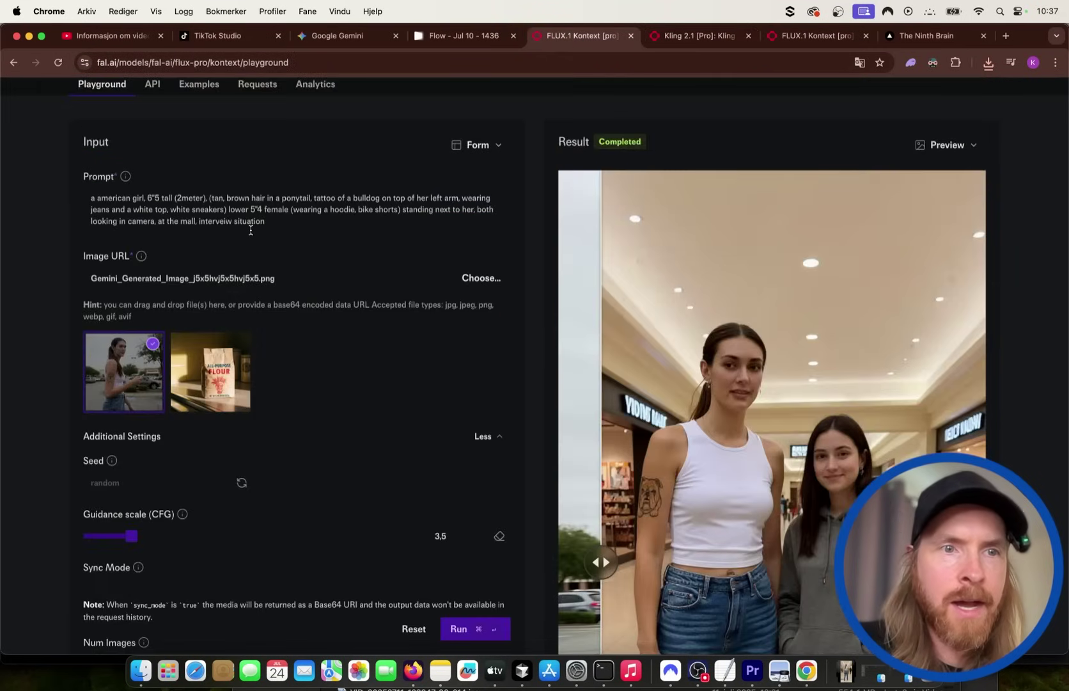
scroll(251, 230, "up", 5)
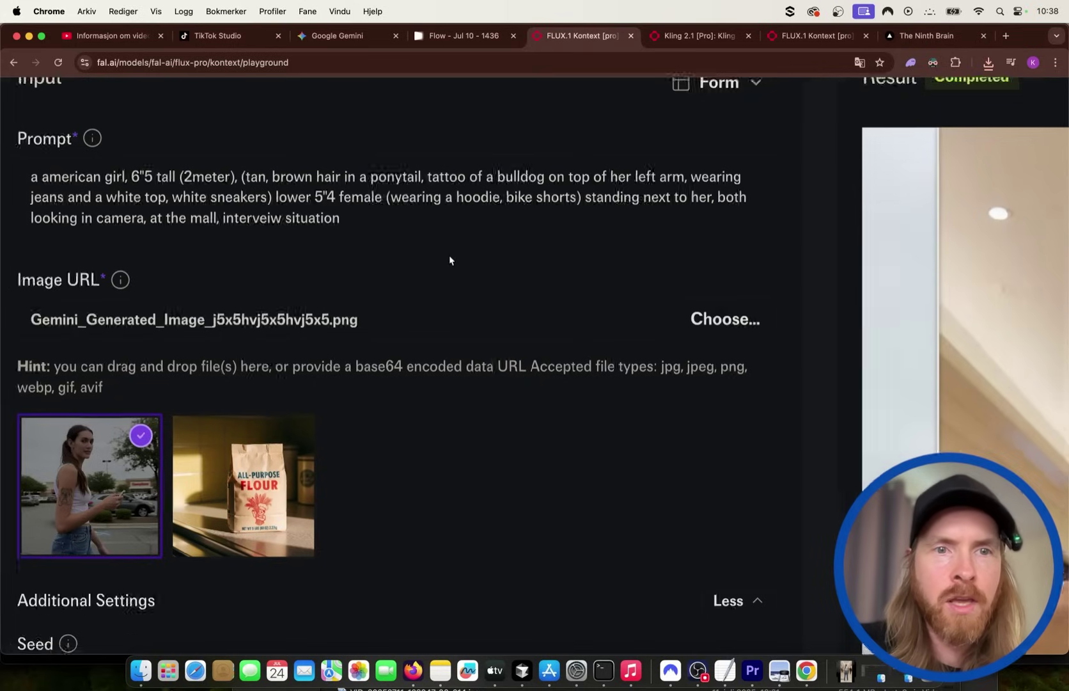
scroll(448, 258, "down", 5)
scroll(448, 257, "up", 3)
scroll(703, 310, "down", 5)
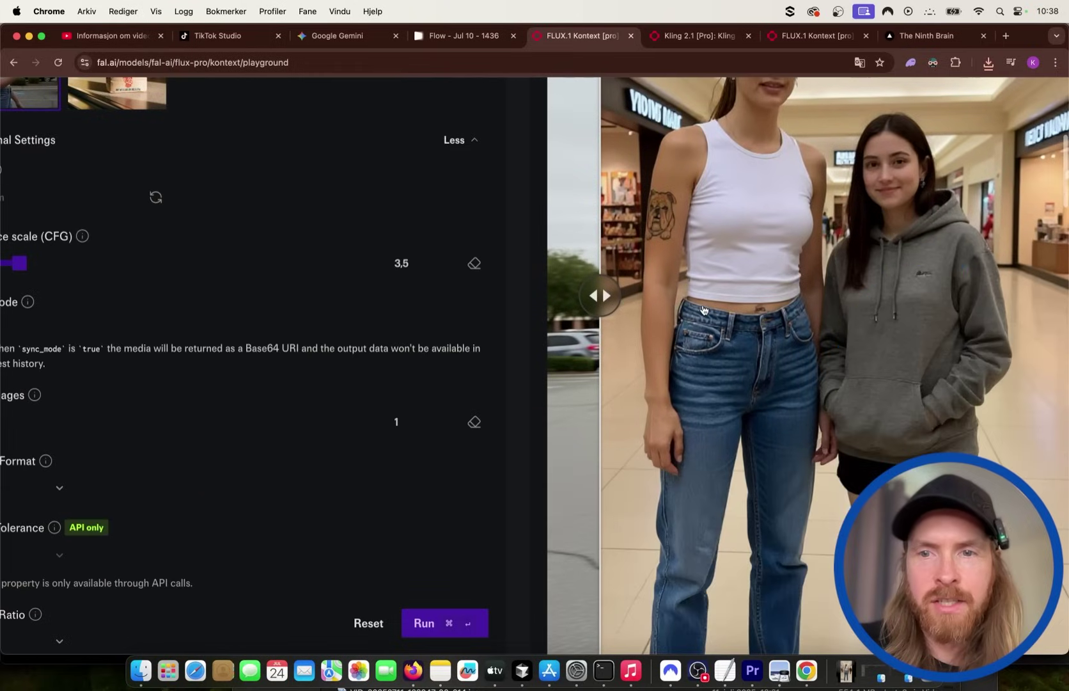
scroll(703, 310, "down", 3)
scroll(795, 344, "down", 3)
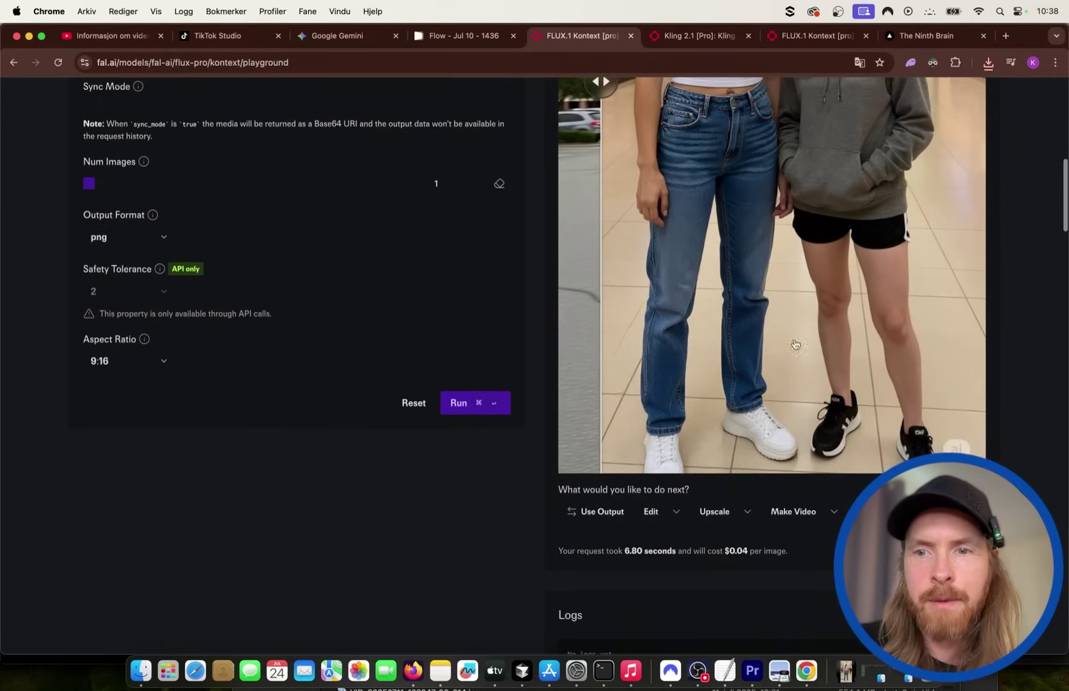
scroll(831, 304, "up", 4)
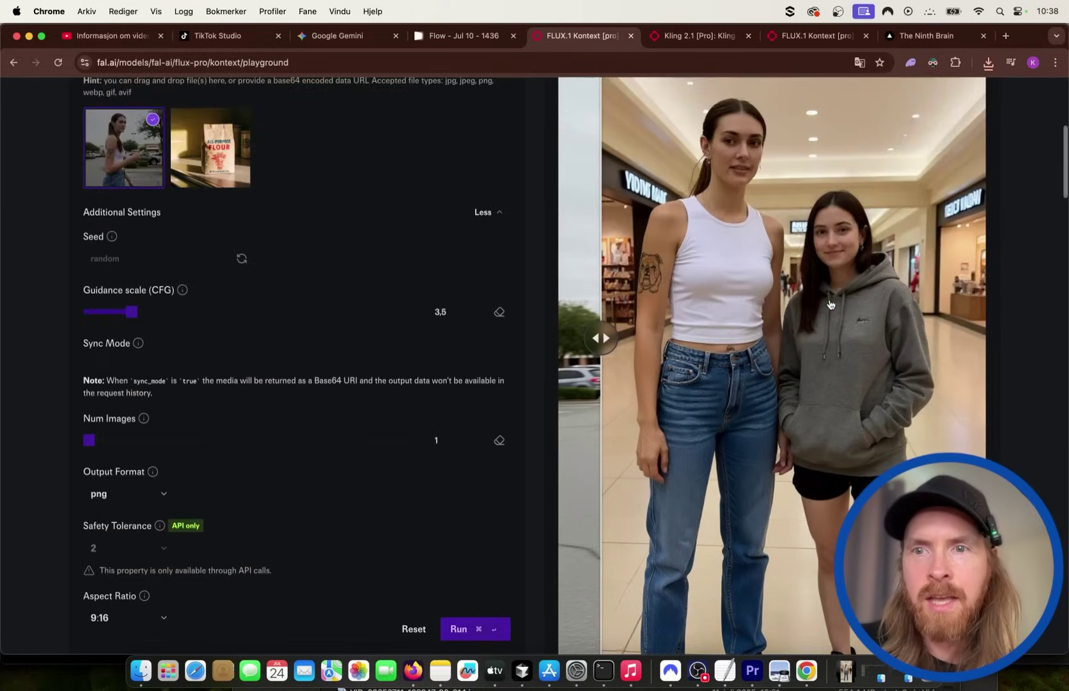
scroll(831, 305, "down", 4)
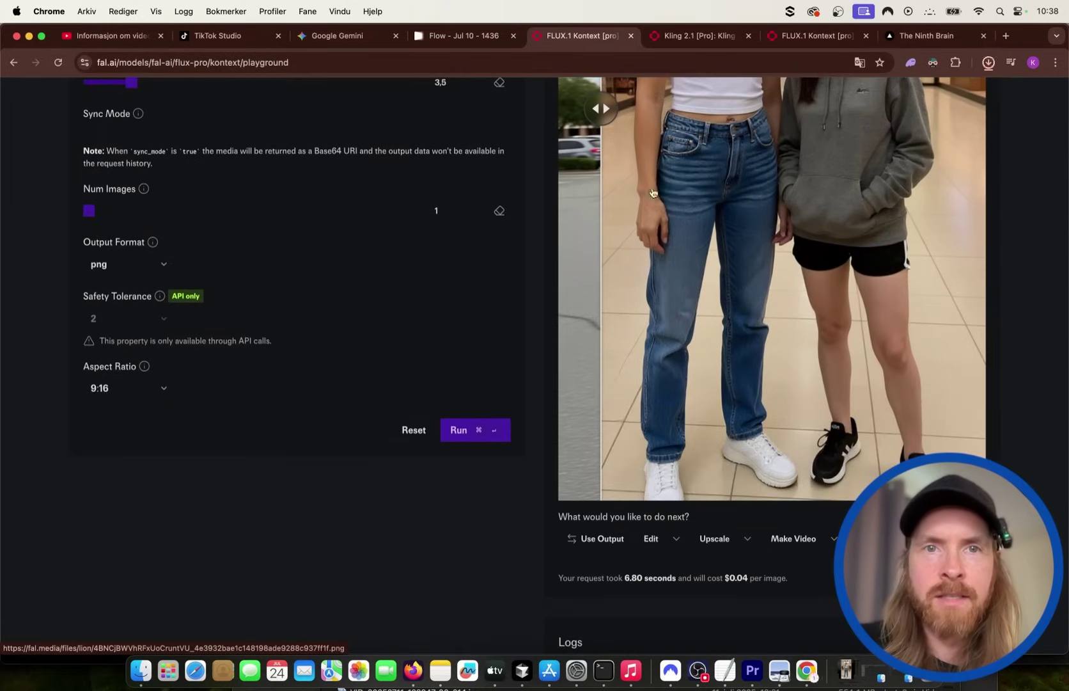
In Flow, upload the two-girl mall image as start frame and write dialogue where the right girl asks the left girl's height, answered as 6"5
left_click(469, 36)
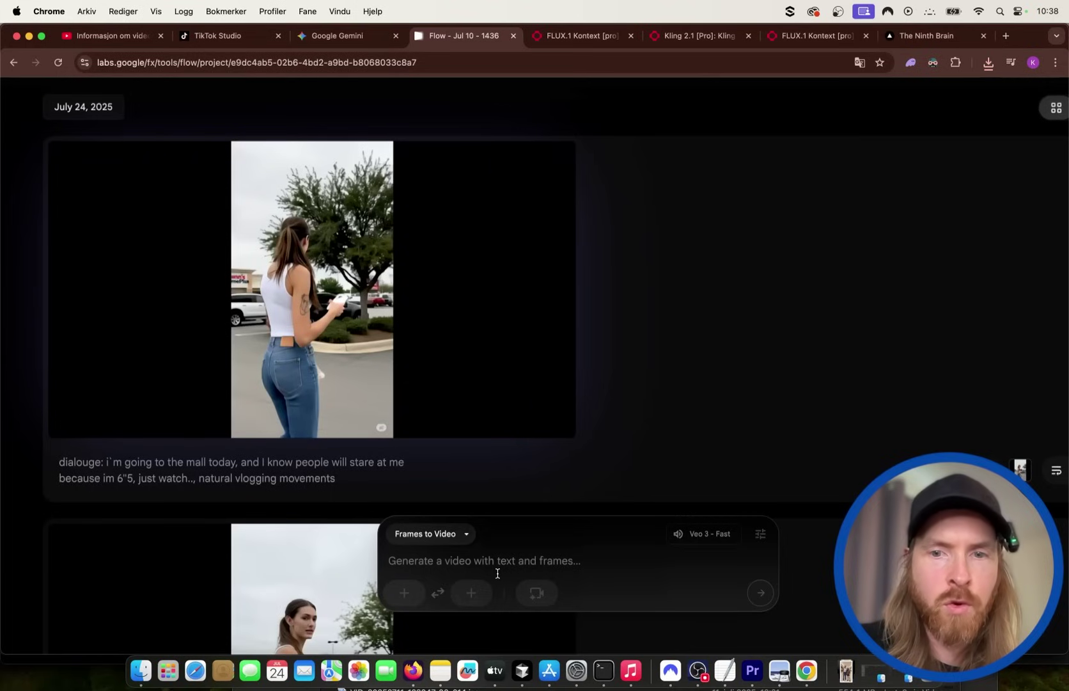
scroll(430, 549, "up", 5)
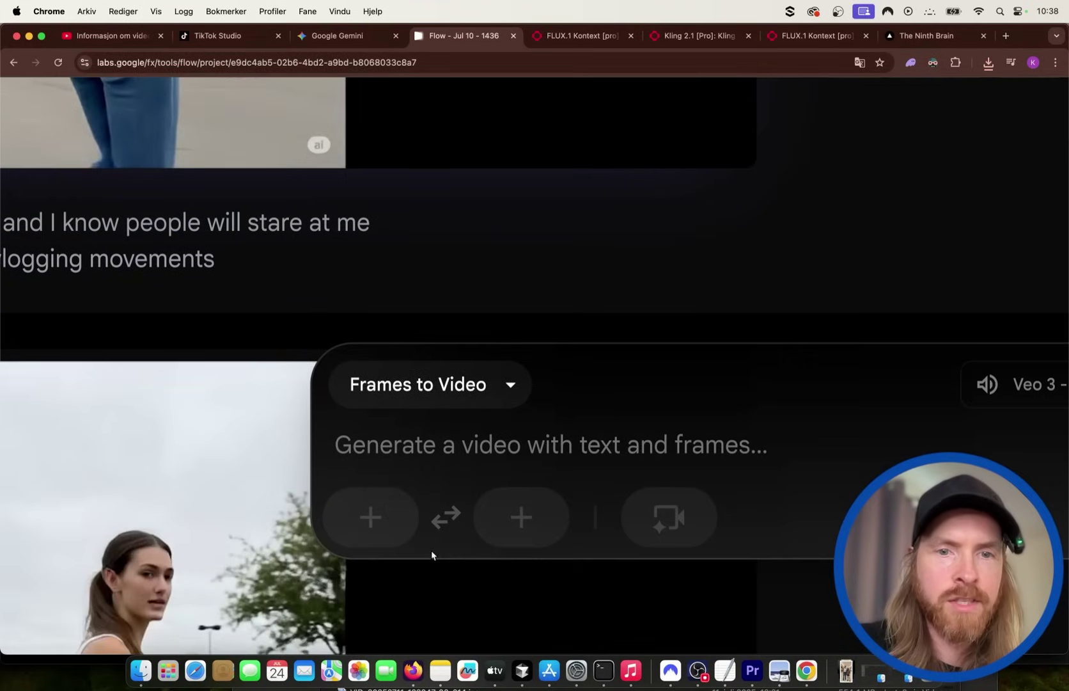
left_click(376, 532)
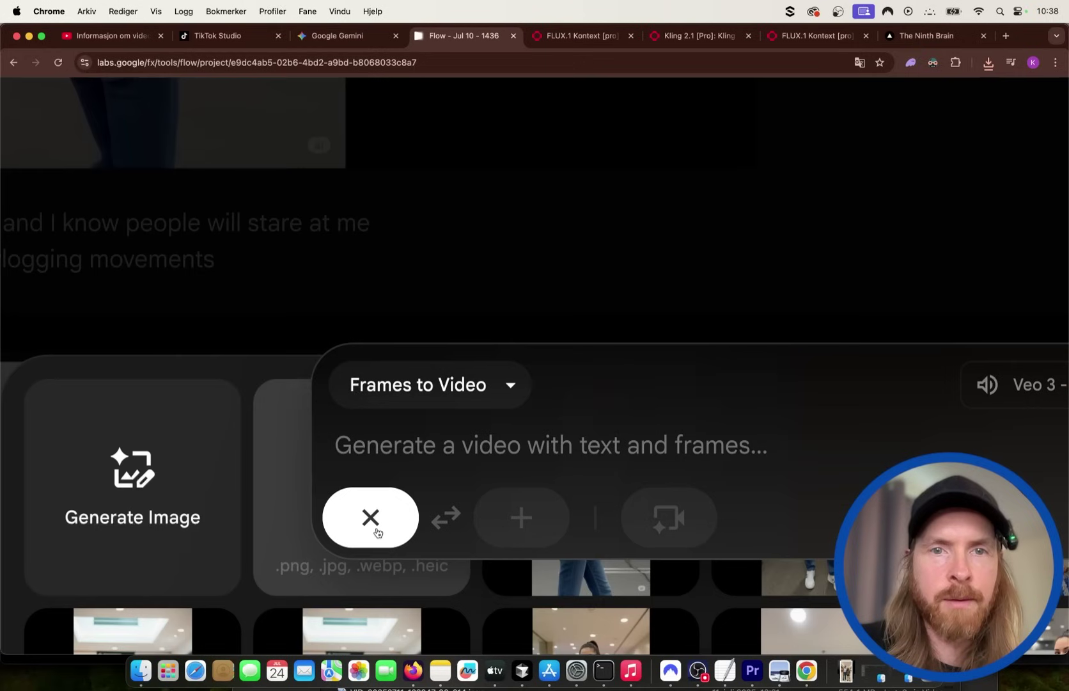
left_click(294, 440)
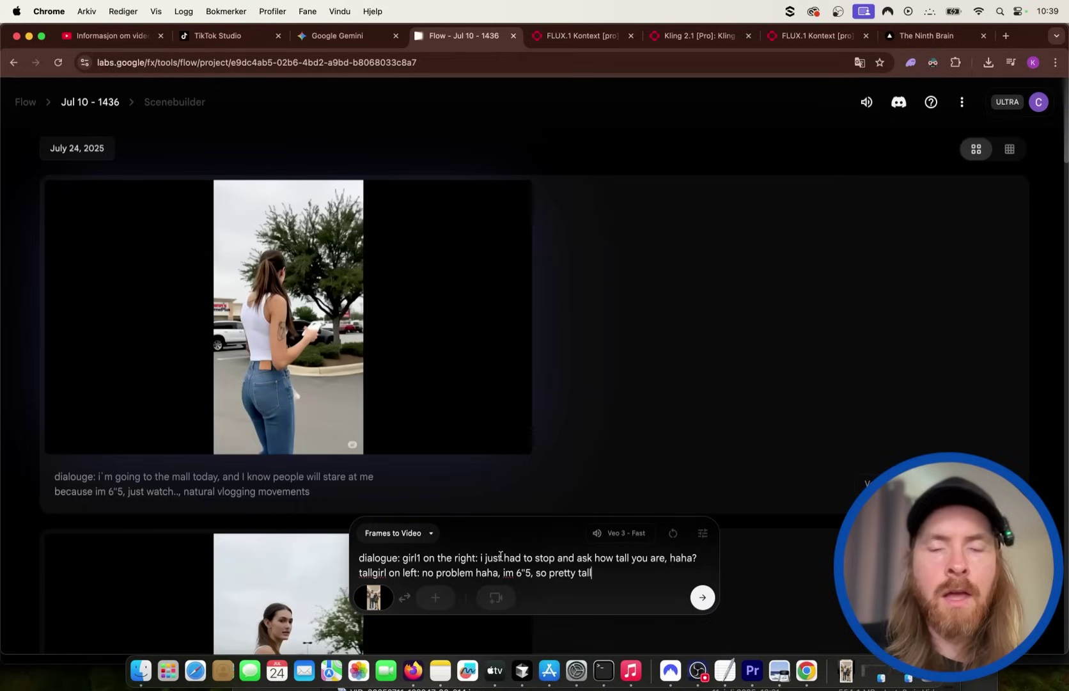
scroll(500, 555, "up", 5)
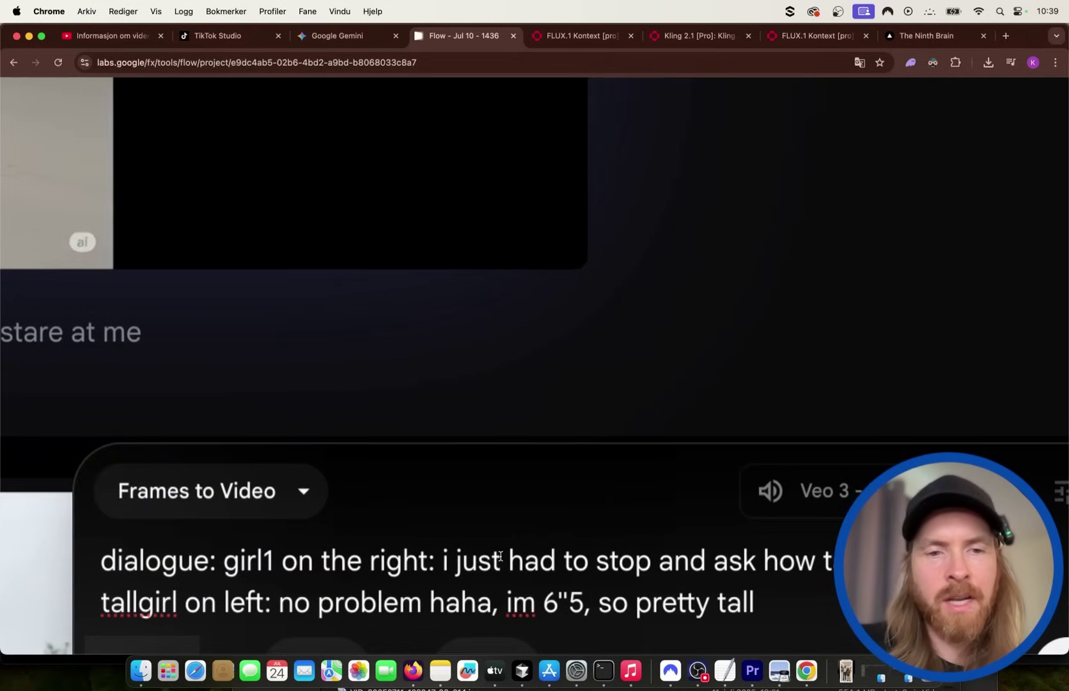
scroll(500, 555, "down", 5)
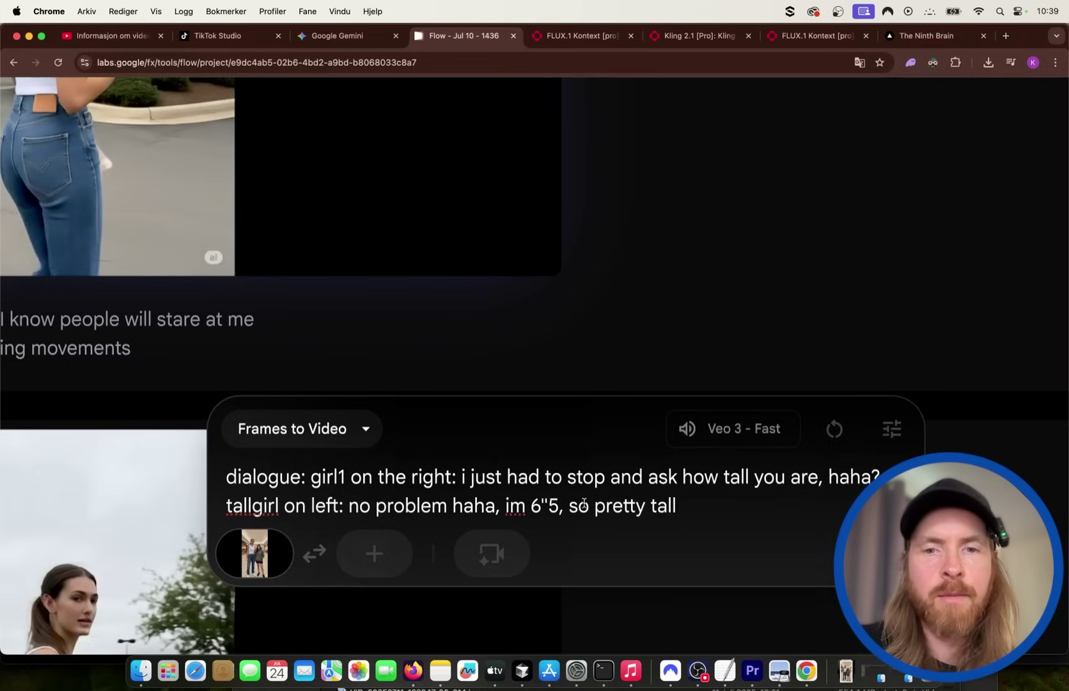
Generate the Veo 3 - Fast video from the mall image and the height dialogue, and bring its result card into view
key("Return")
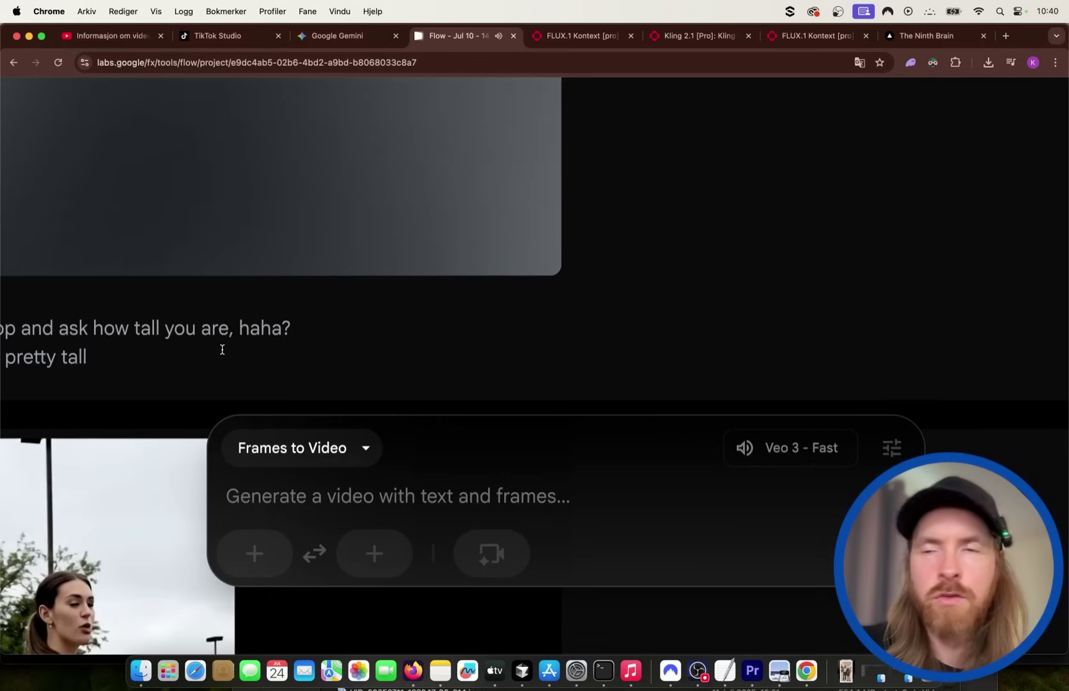
scroll(221, 348, "left", 5)
scroll(221, 348, "left", 3)
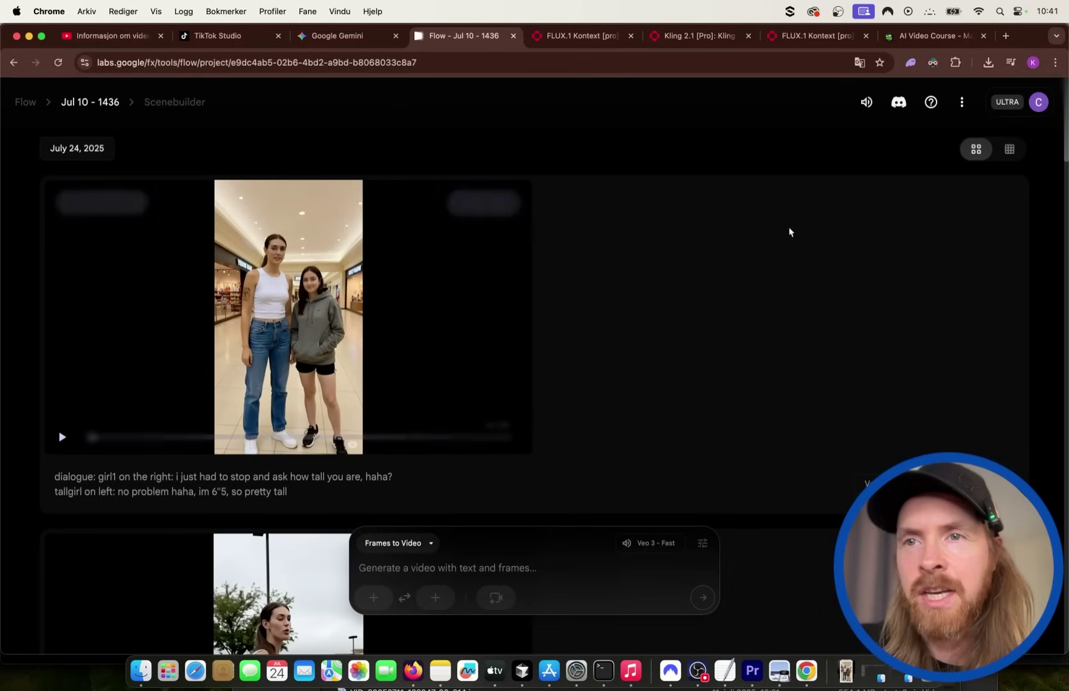
Switch to the theaivideocourse.com page and open the Courses section of the account dashboard
left_click(914, 37)
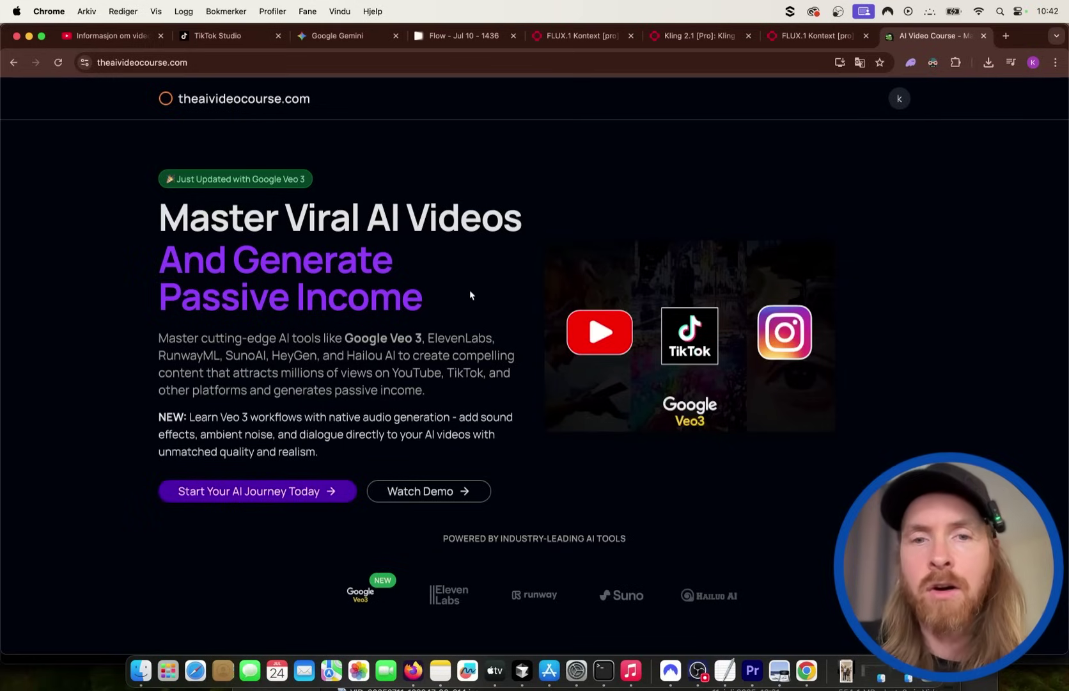
left_click(901, 100)
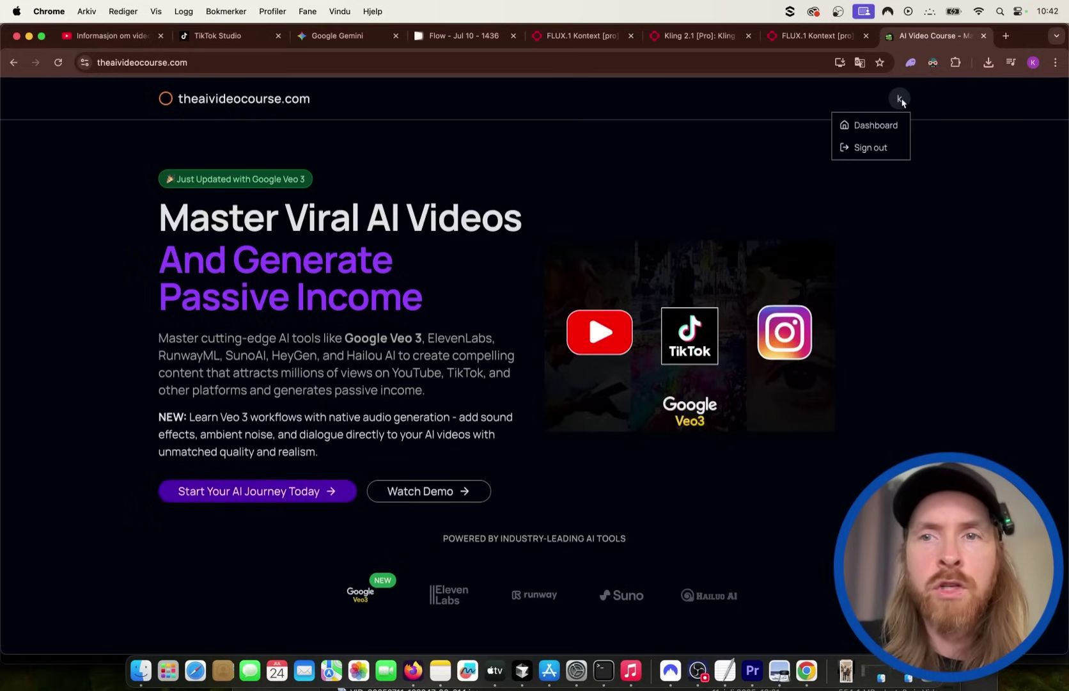
left_click(875, 125)
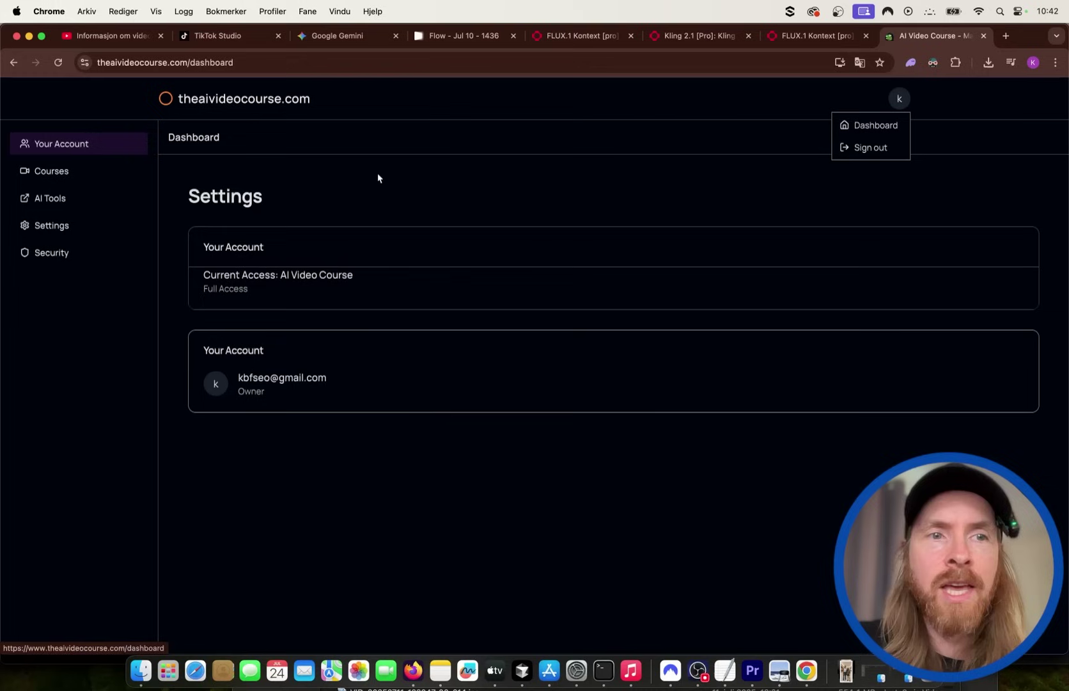
left_click(64, 171)
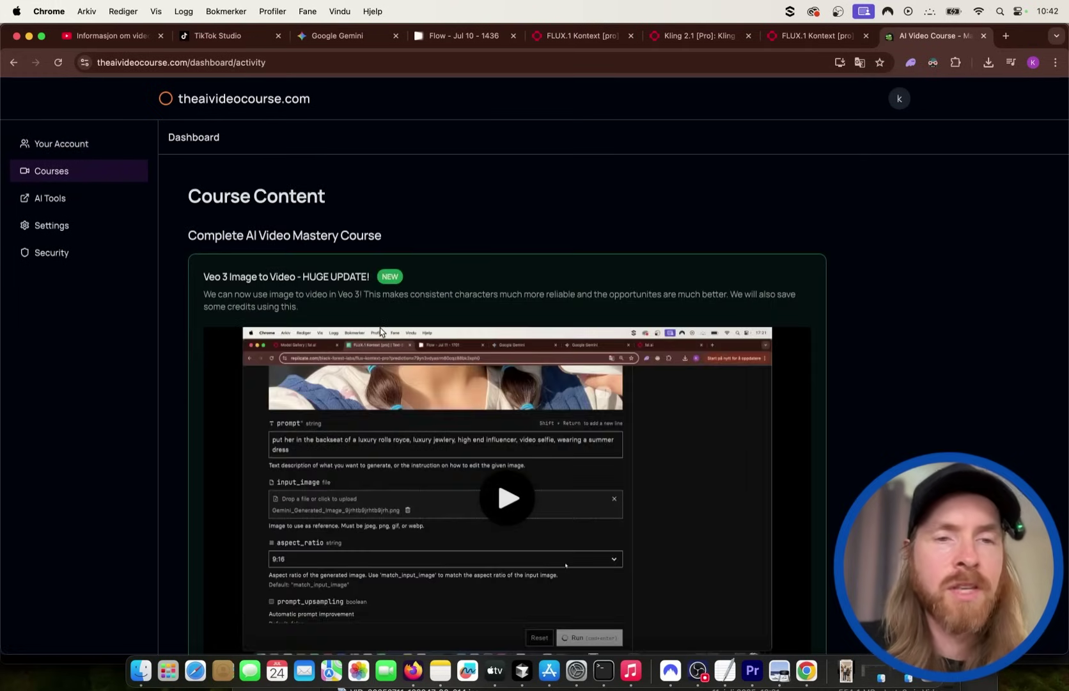
Look through the Veo 3 Image to Video and Strategy For Viral AI Videos lessons, and return to the course site's home page
scroll(380, 330, "up", 5)
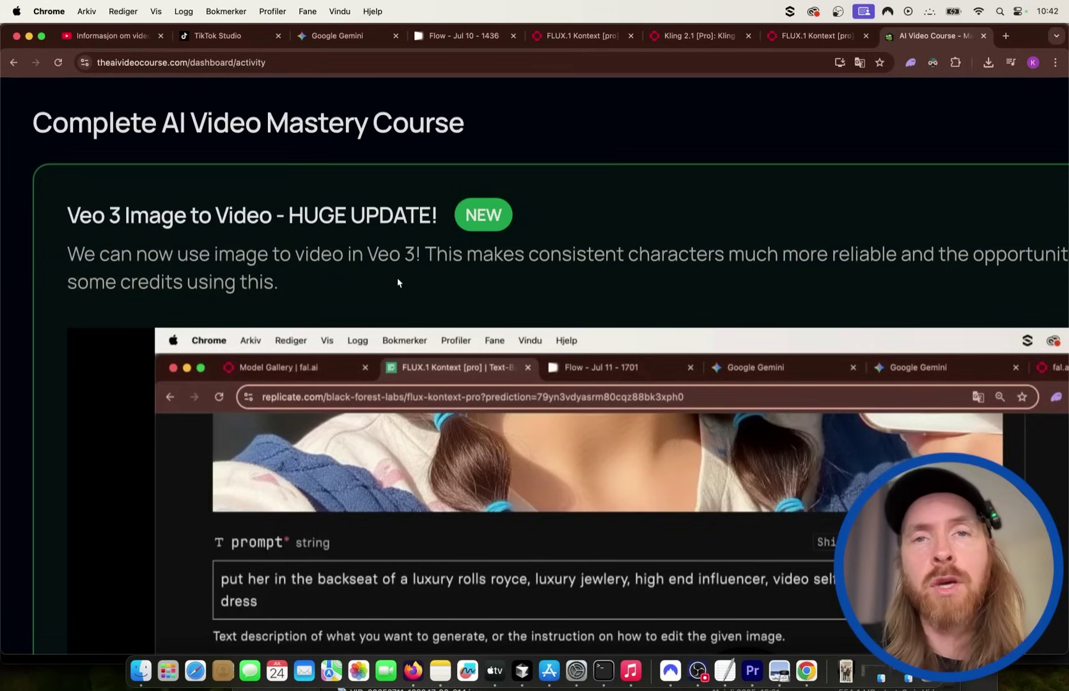
scroll(398, 282, "down", 3)
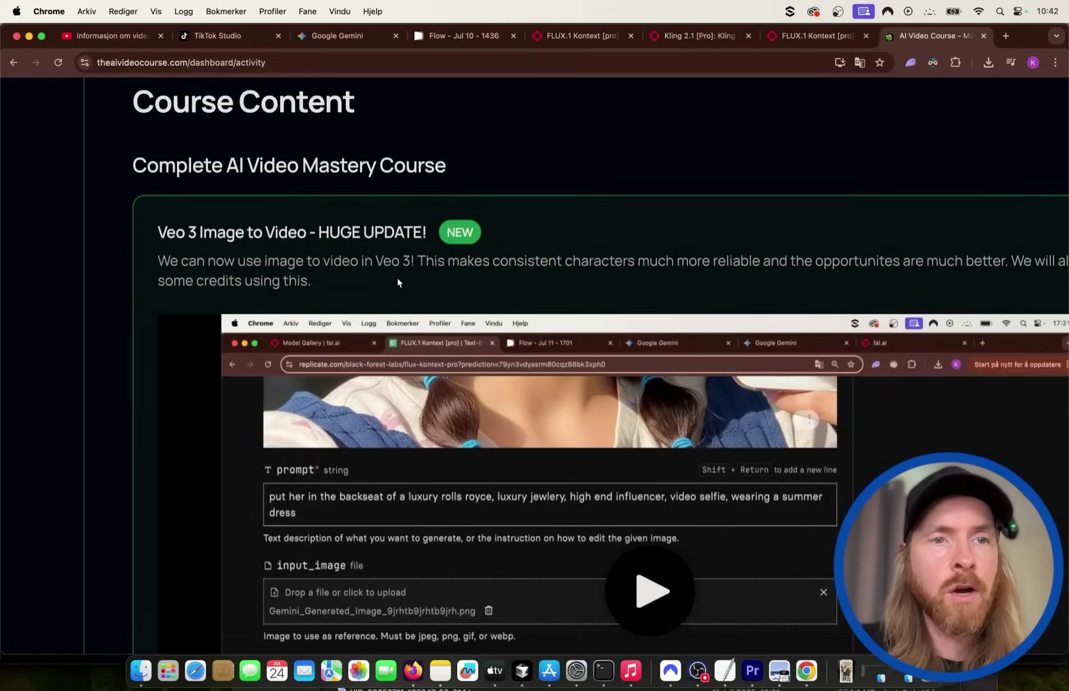
scroll(397, 283, "down", 10)
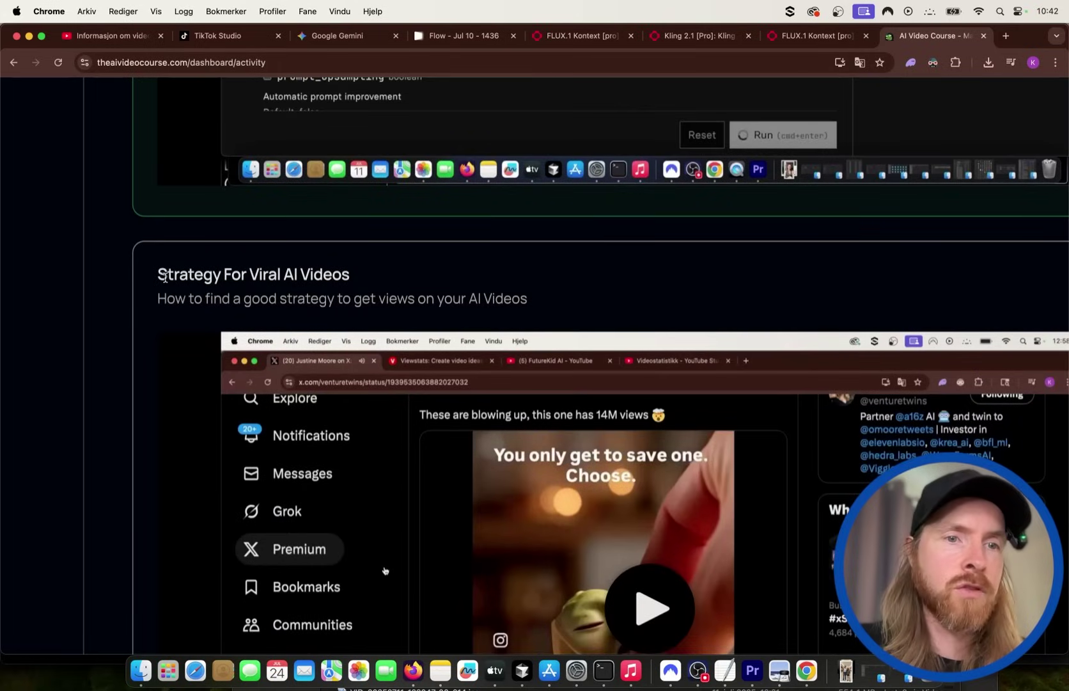
scroll(165, 277, "up", 3)
scroll(374, 295, "down", 3)
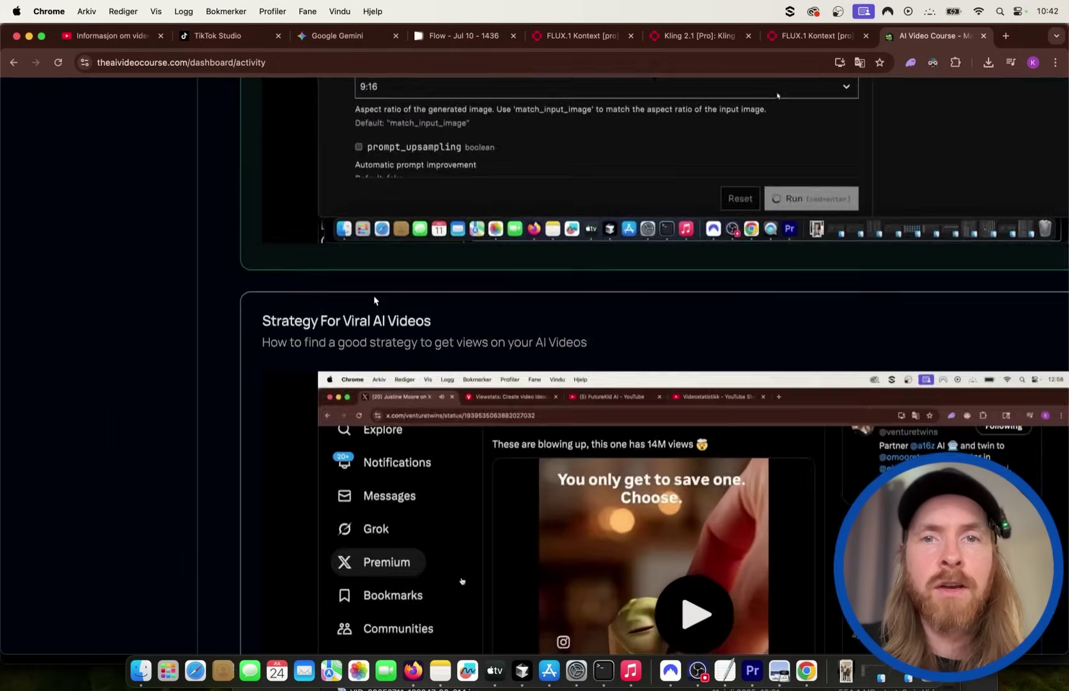
scroll(373, 295, "up", 10)
scroll(373, 295, "up", 3)
scroll(374, 295, "down", 1)
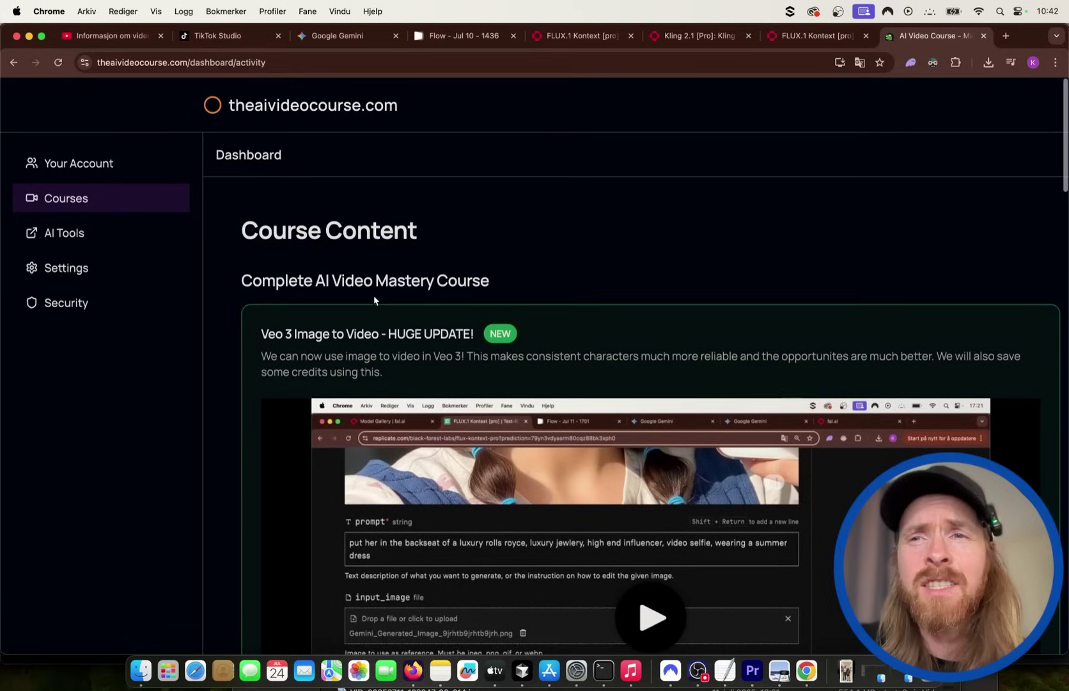
scroll(374, 295, "right", 2)
scroll(373, 296, "down", 8)
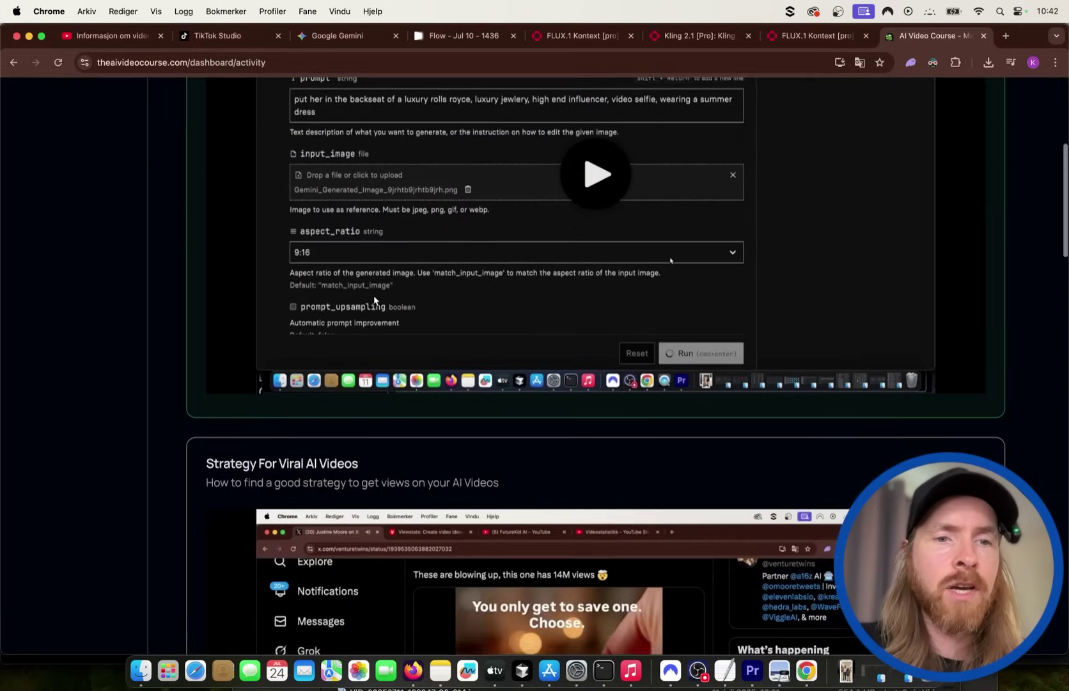
scroll(344, 382, "up", 10)
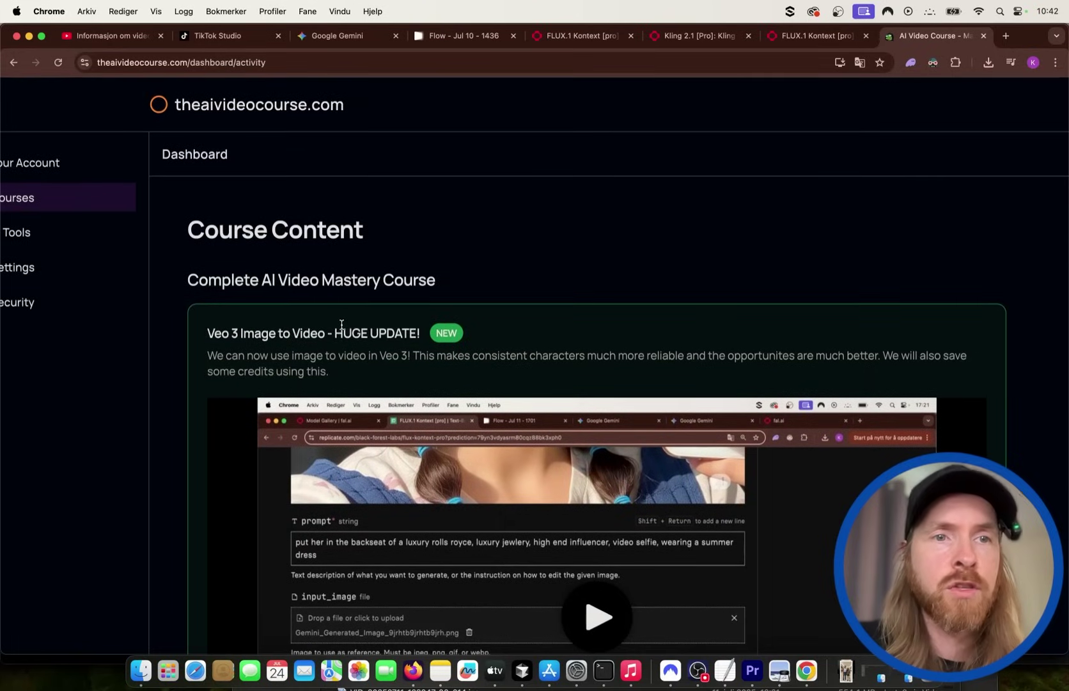
left_click(287, 113)
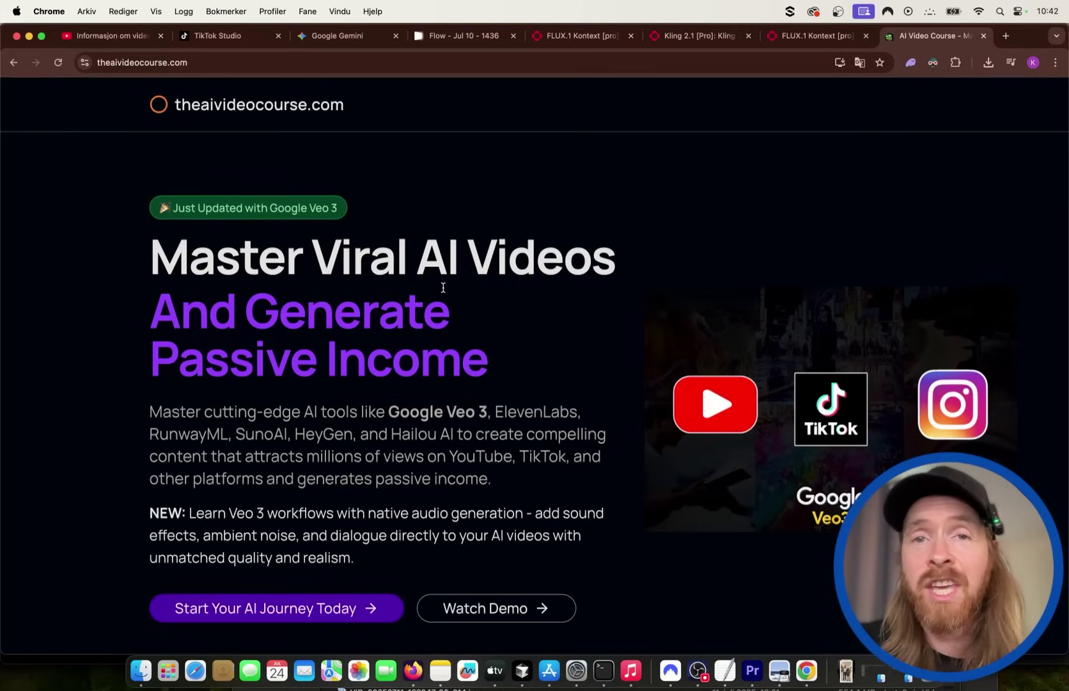
Return to Flow, watch the generated two-girl dialogue video in full screen, and exit full screen
left_click(463, 36)
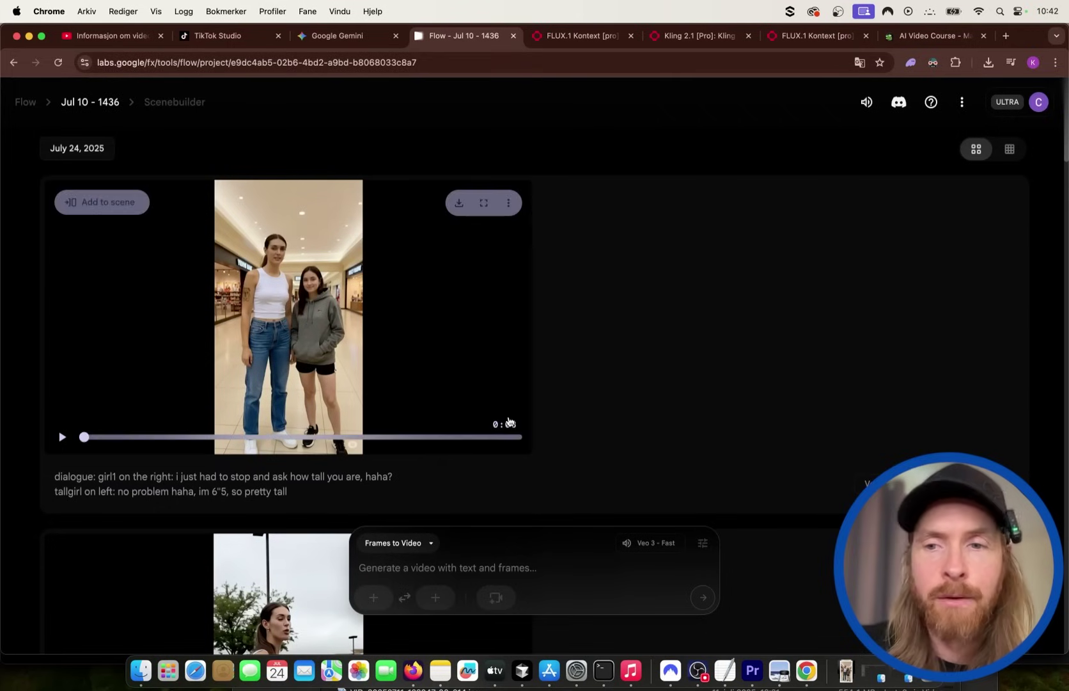
mouse_move(501, 405)
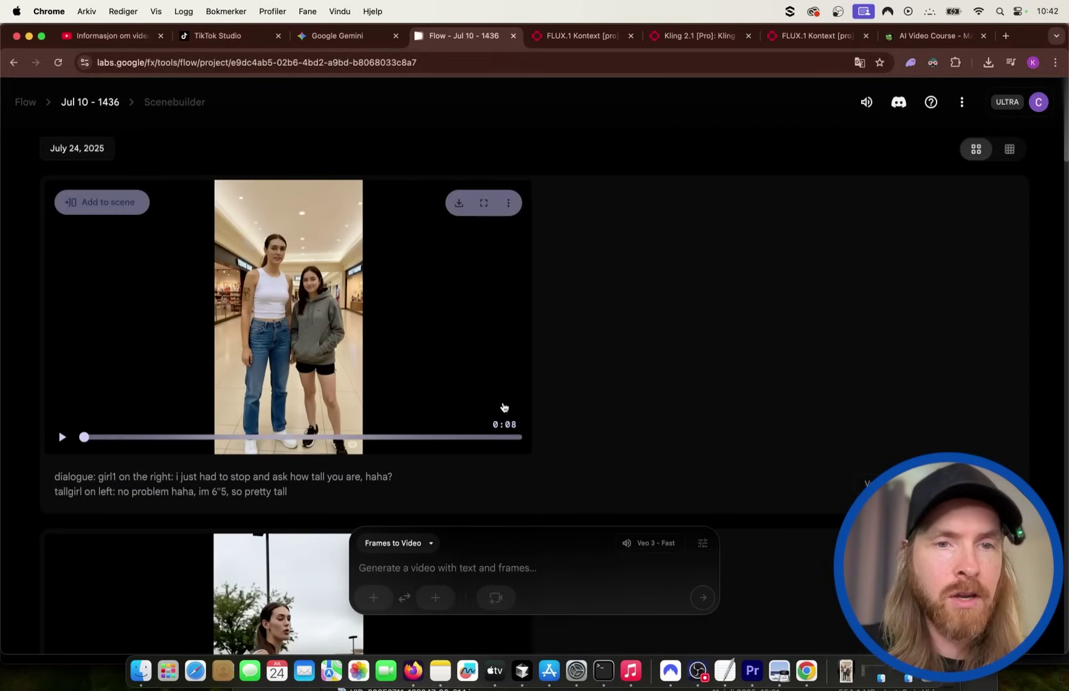
left_click(483, 203)
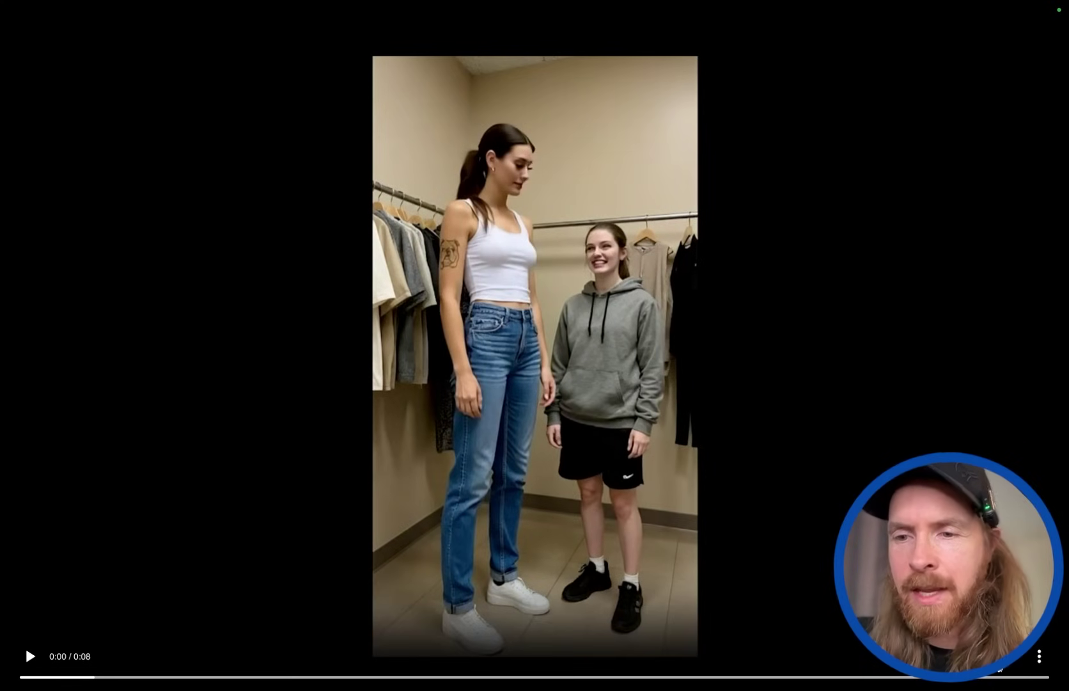
key("Escape")
Download the dialogue video of the two girls standing between the clothing racks
mouse_move(463, 241)
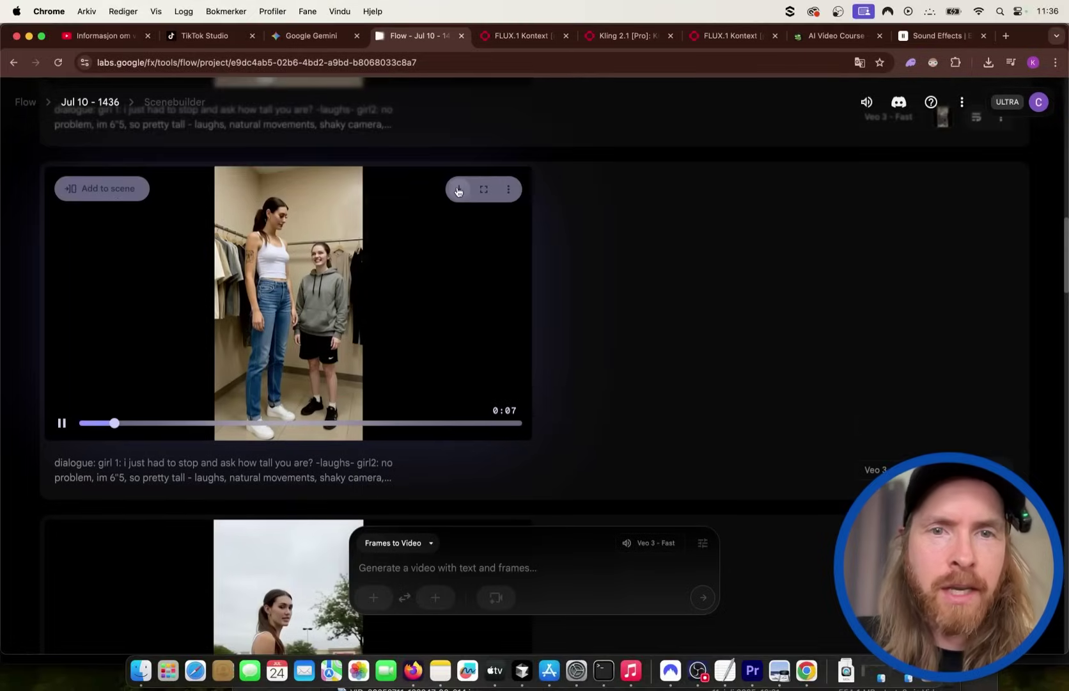
left_click(458, 190)
left_click(427, 253)
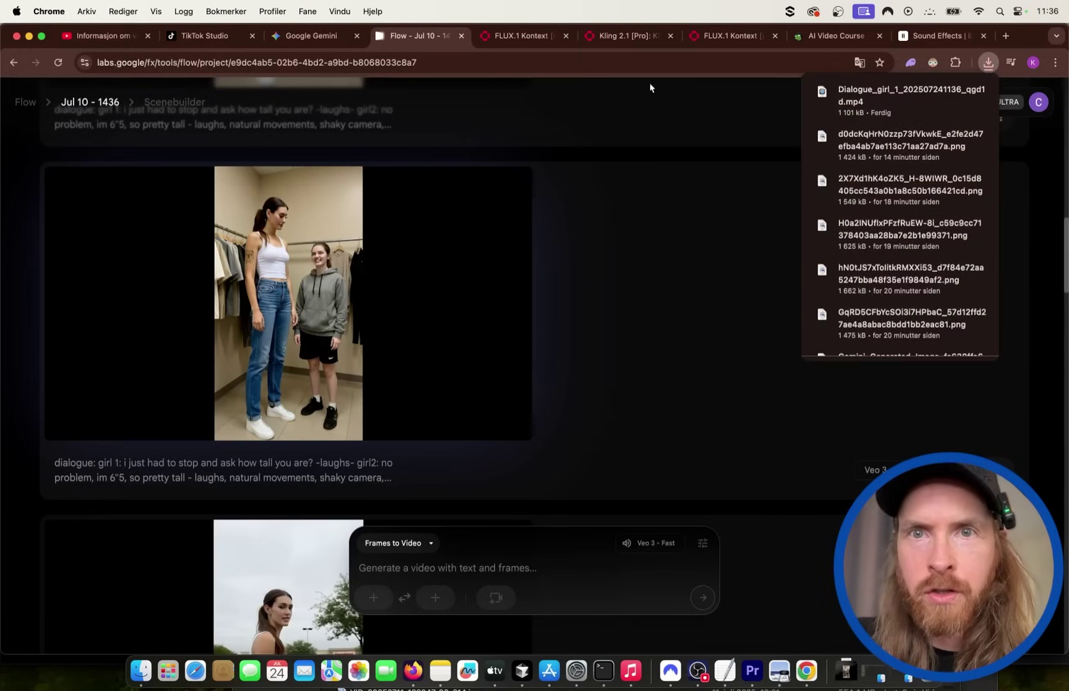
Switch to the Kling 2.1 page and review the clothing-store walking video with its input image and settings
left_click(629, 40)
scroll(712, 289, "up", 5)
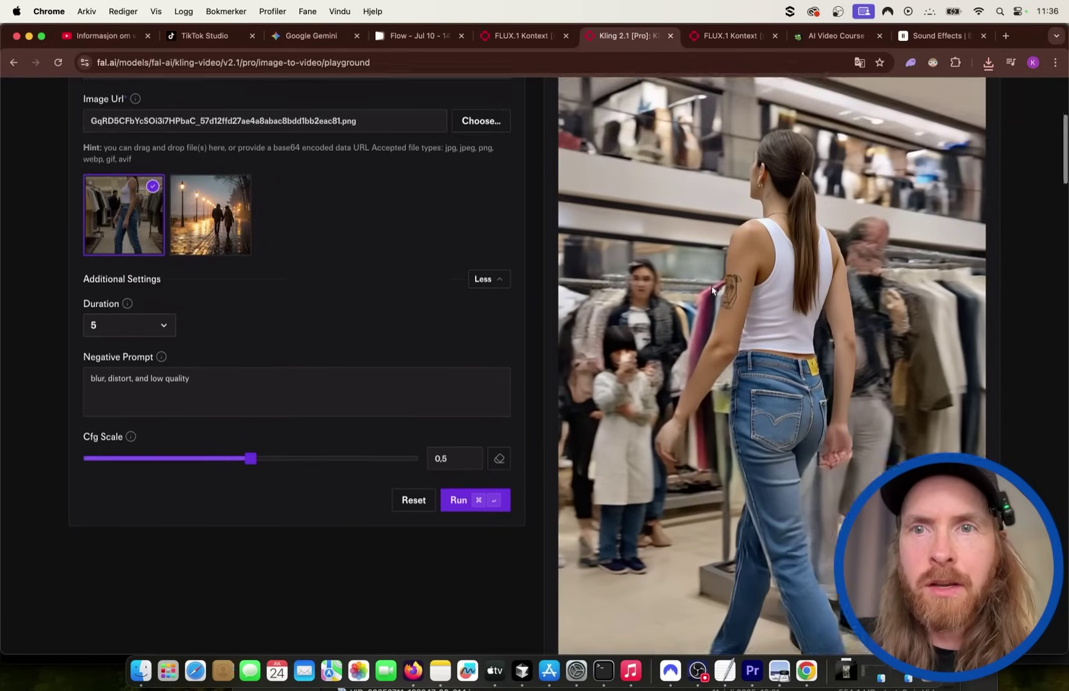
scroll(713, 290, "up", 1)
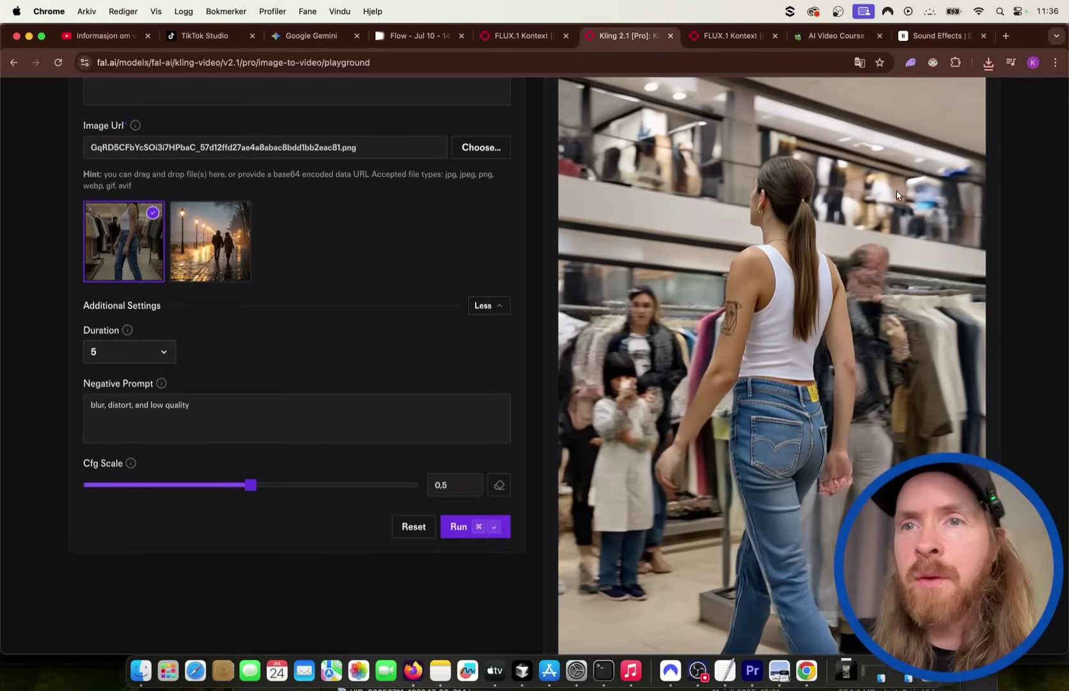
Switch to ElevenLabs Sound Effects, listen to Sample 1 of the latest mall indoor background noise, and pause it
left_click(942, 40)
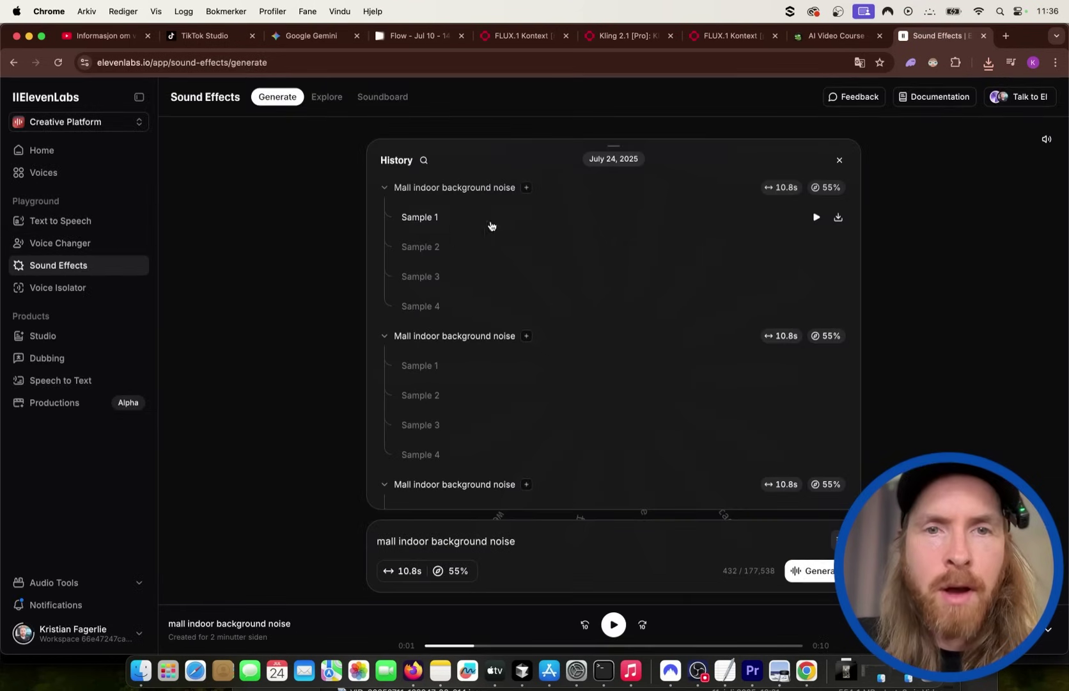
scroll(453, 216, "up", 5)
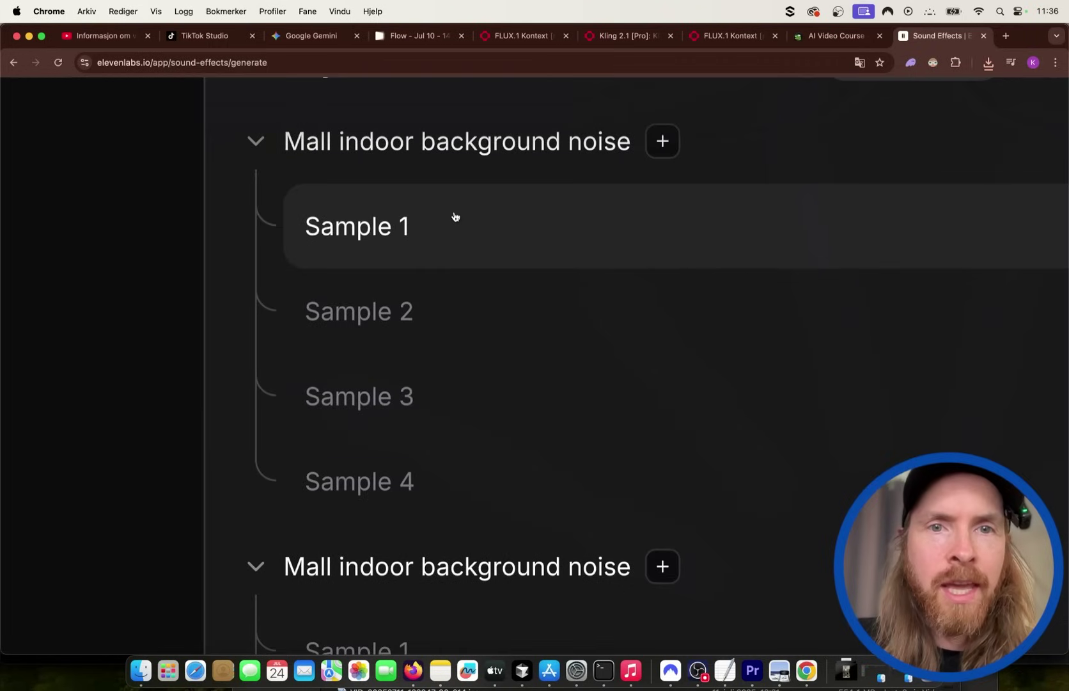
scroll(604, 334, "right", 3)
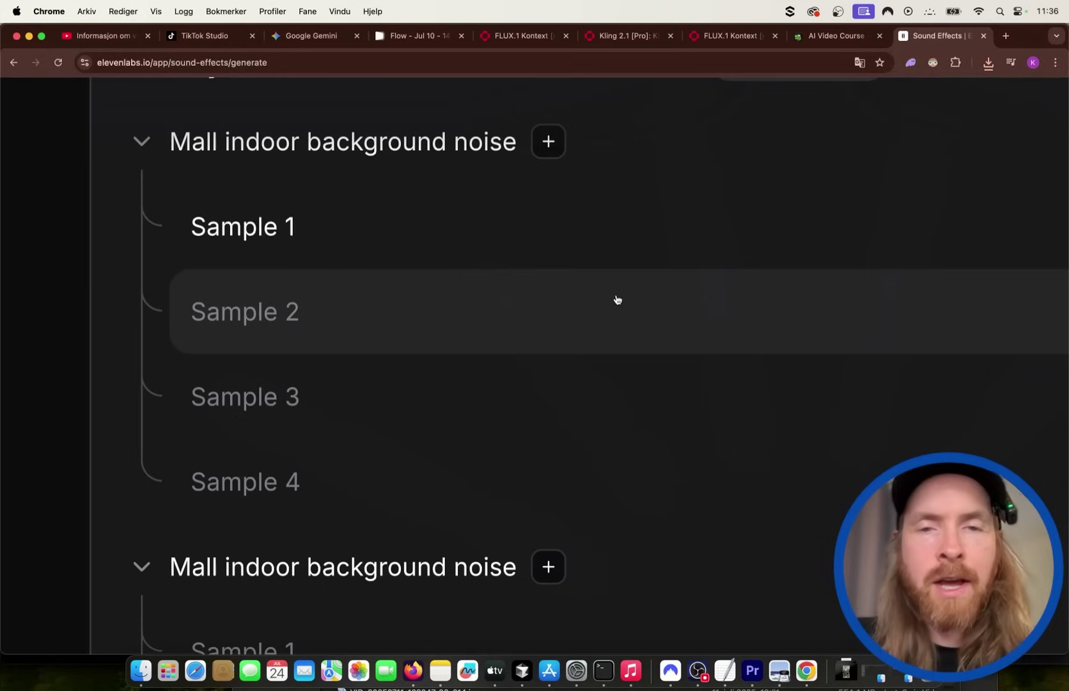
scroll(618, 299, "right", 8)
left_click(1034, 243)
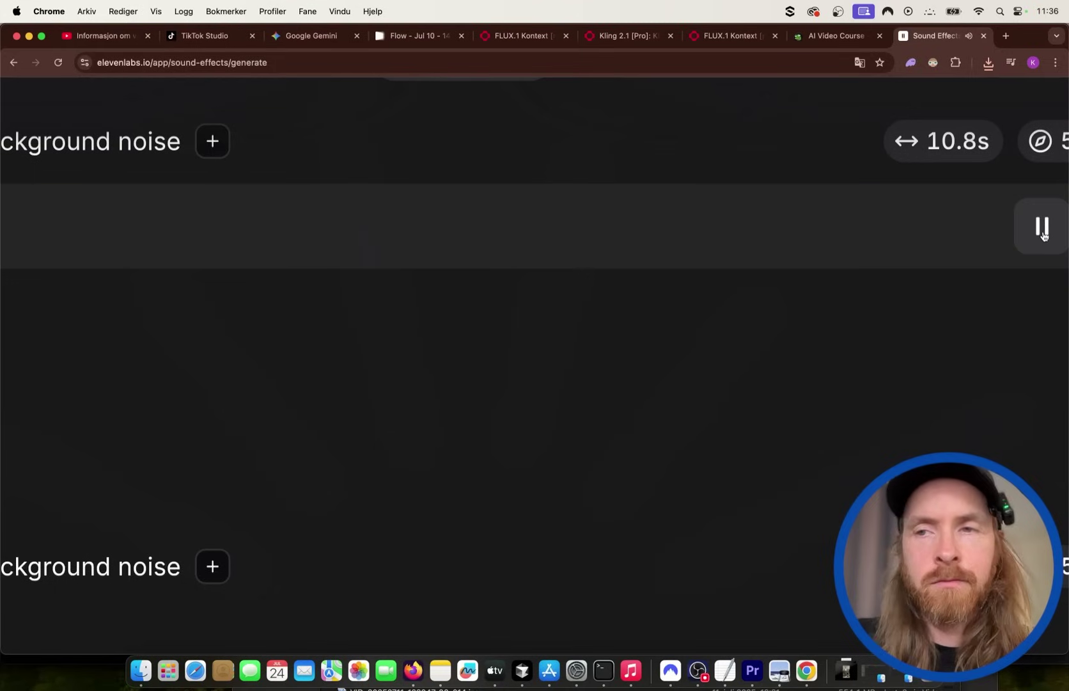
left_click(1042, 228)
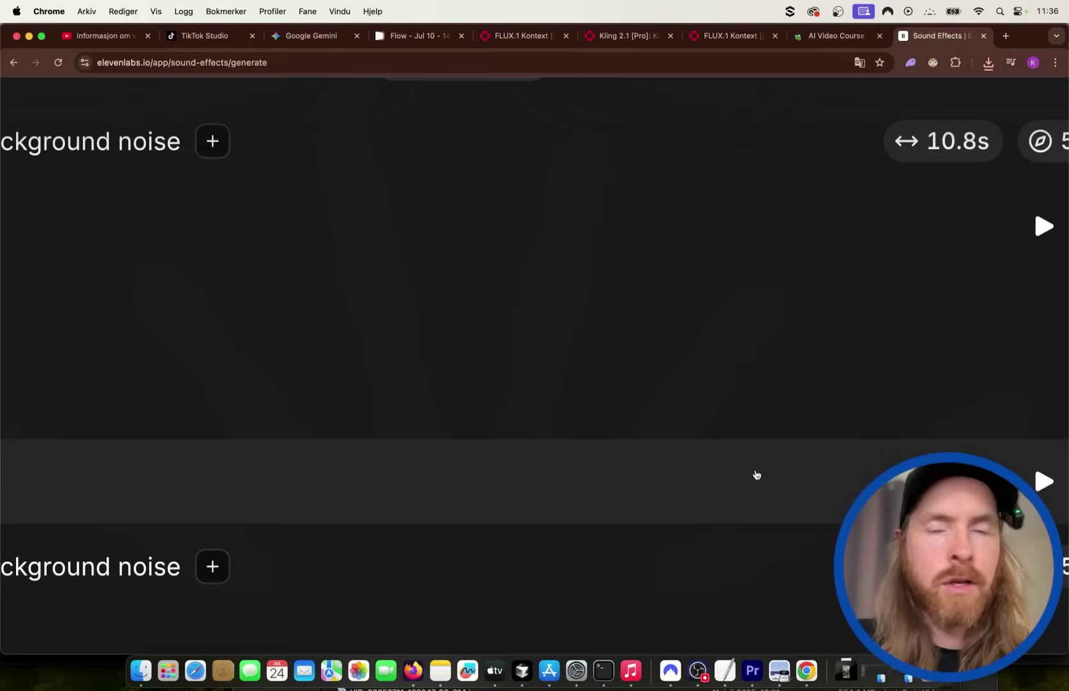
Switch to the FLUX Kontext page with the parking lot prompt and review its generated image and settings
left_click(730, 35)
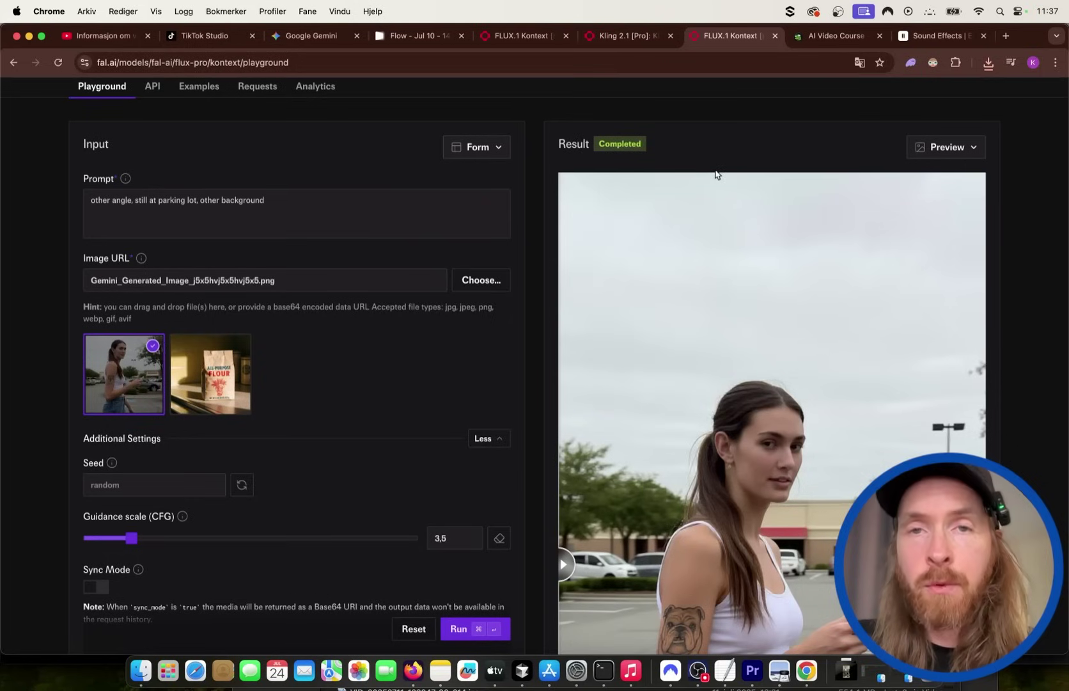
scroll(804, 309, "down", 5)
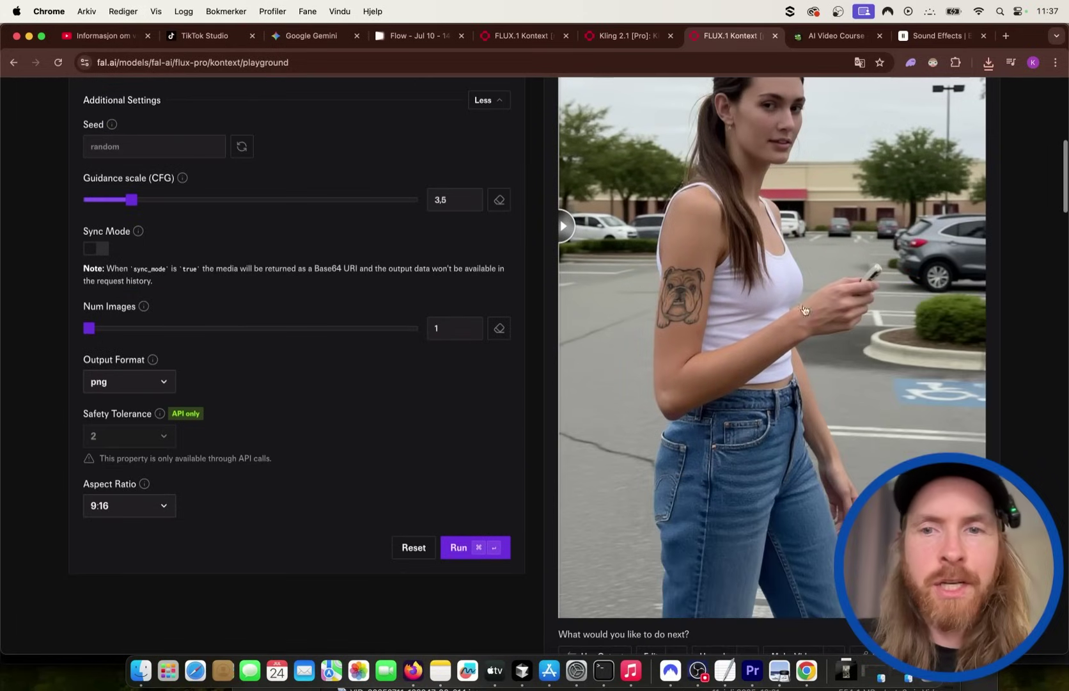
scroll(838, 391, "down", 1)
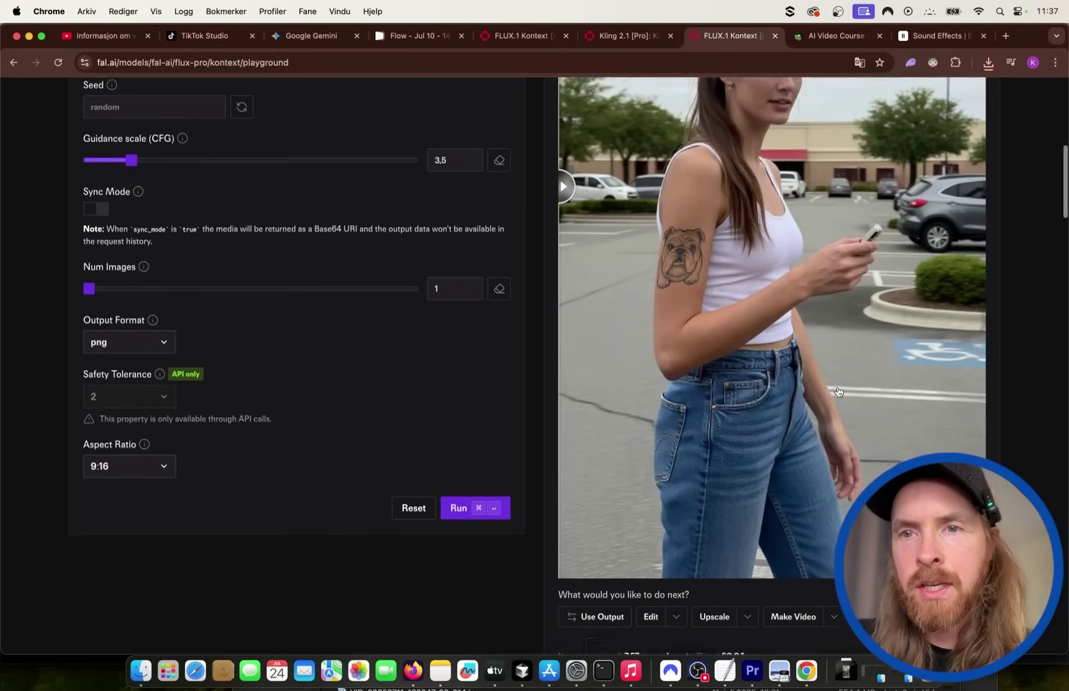
scroll(837, 391, "down", 1)
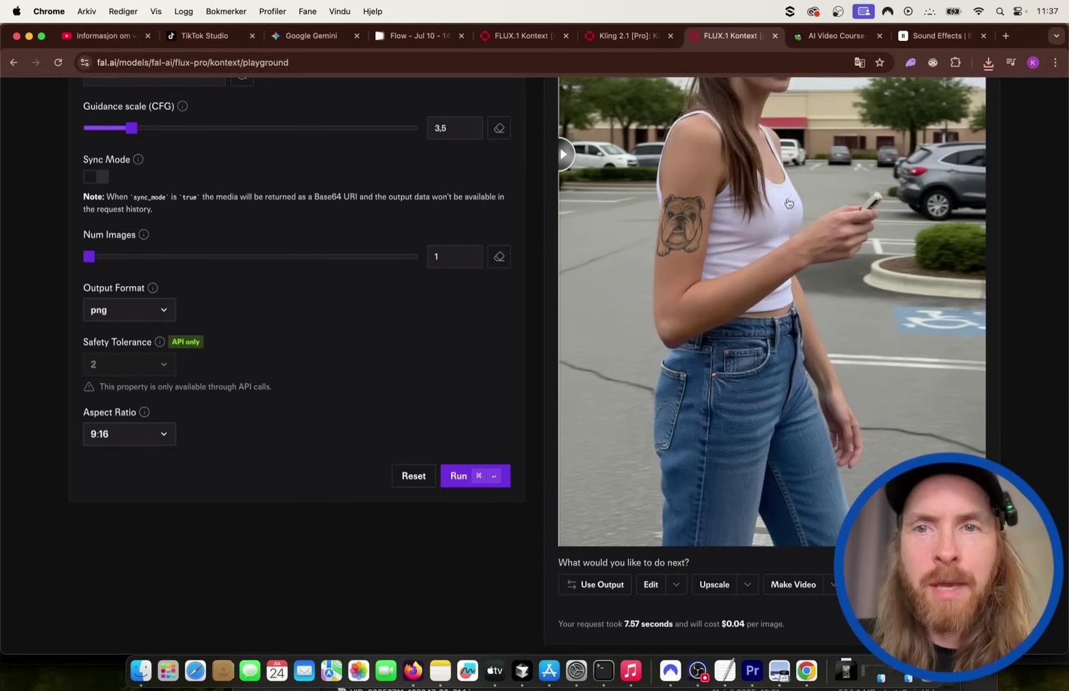
In Flow, crop the parking lot image as start frame and generate a video with "dialouge: i told you so haha, i feel like a circus animal - laughs"
left_click(425, 36)
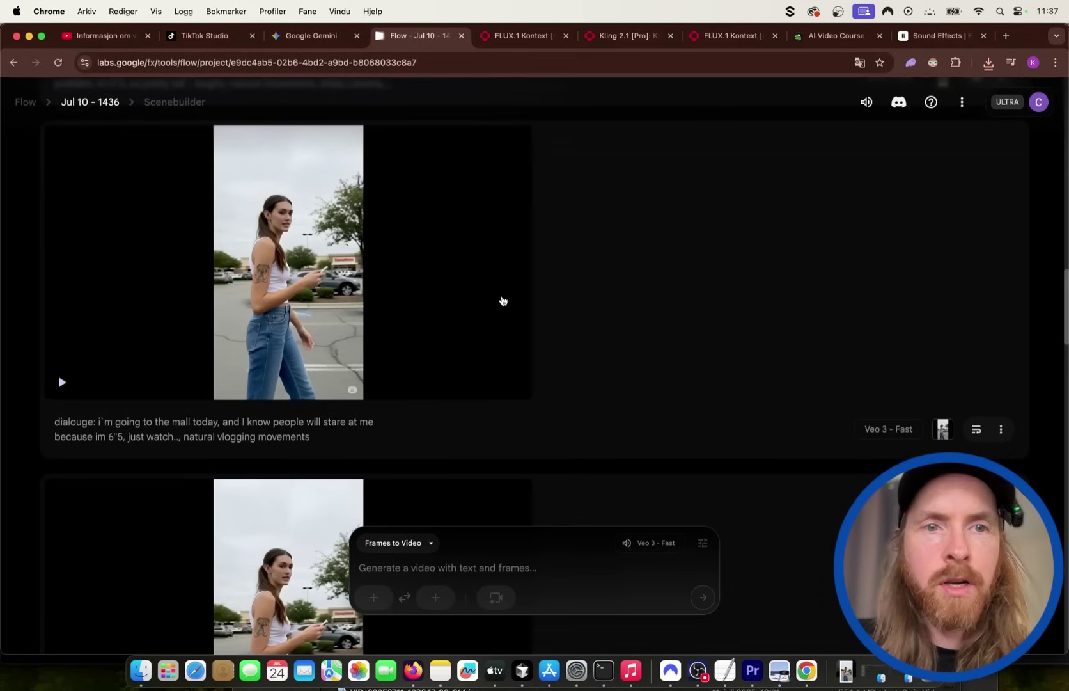
scroll(503, 300, "up", 5)
scroll(502, 300, "up", 1)
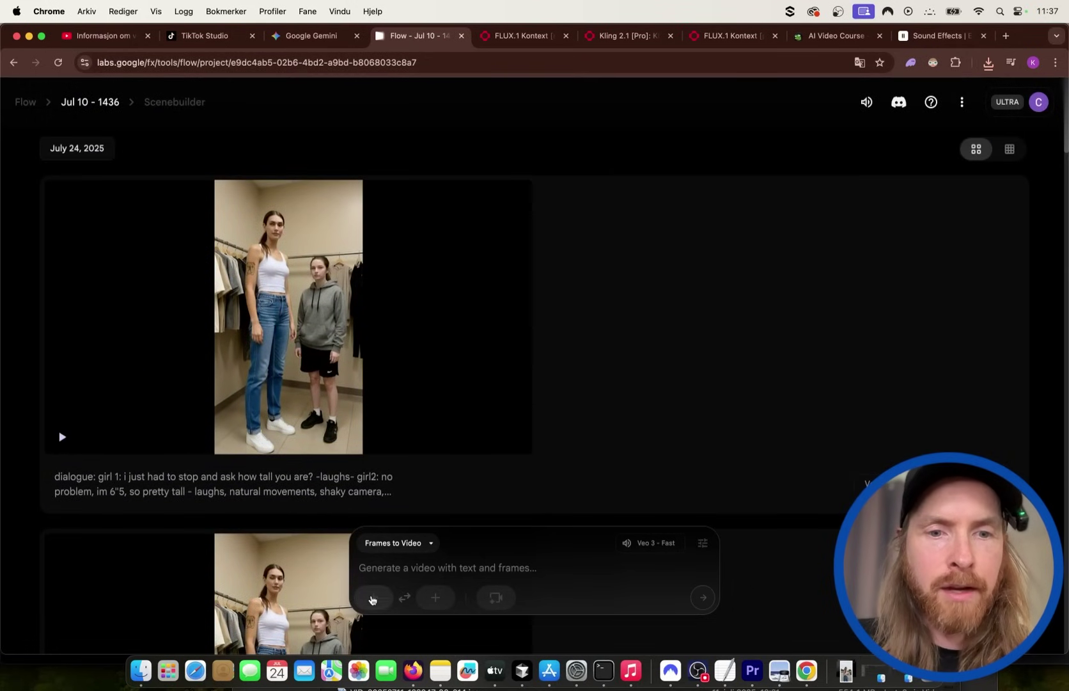
left_click(372, 599)
left_click(511, 377)
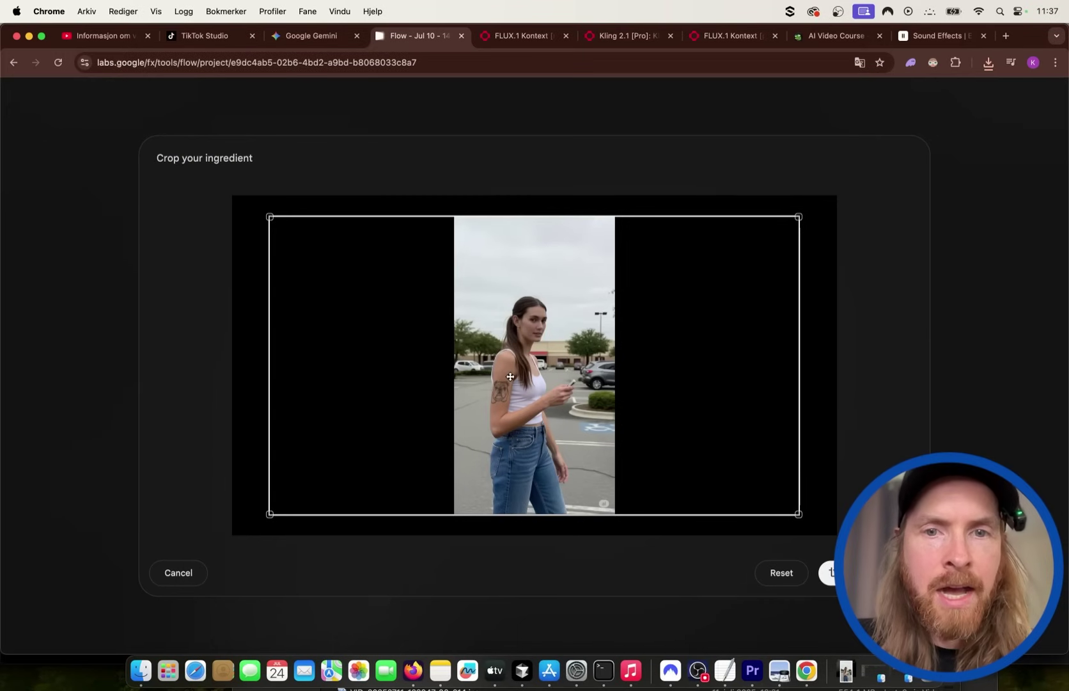
left_click(830, 573)
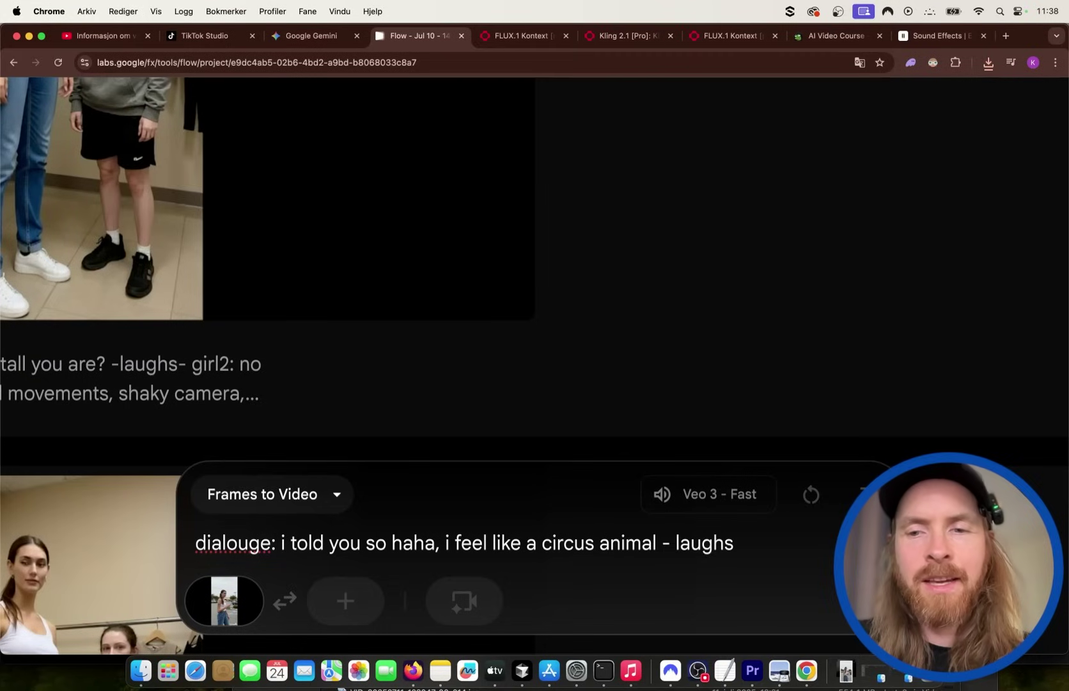
key("Return")
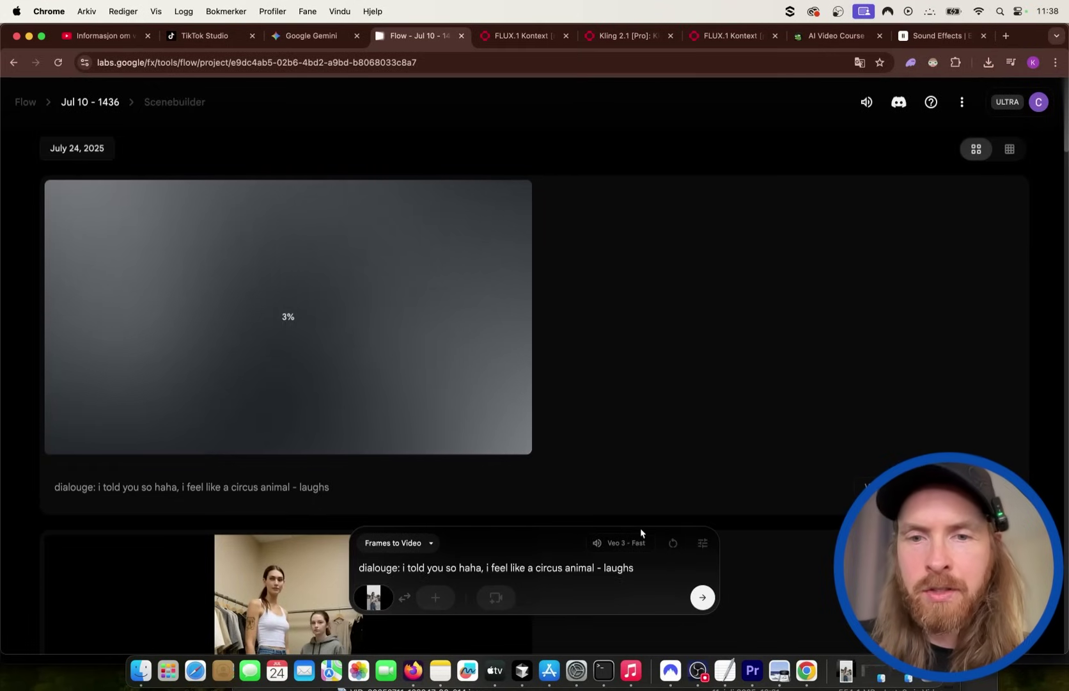
Preview the newly generated parking lot clip with the circus animal dialogue in Flow
left_click(703, 598)
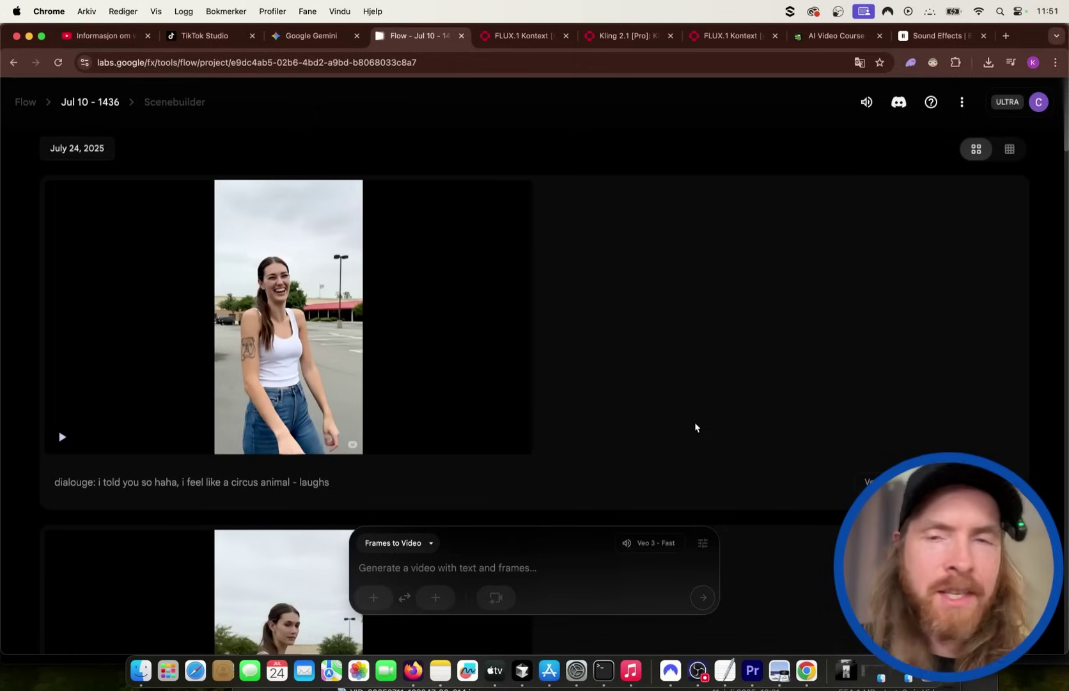
scroll(337, 353, "up", 3)
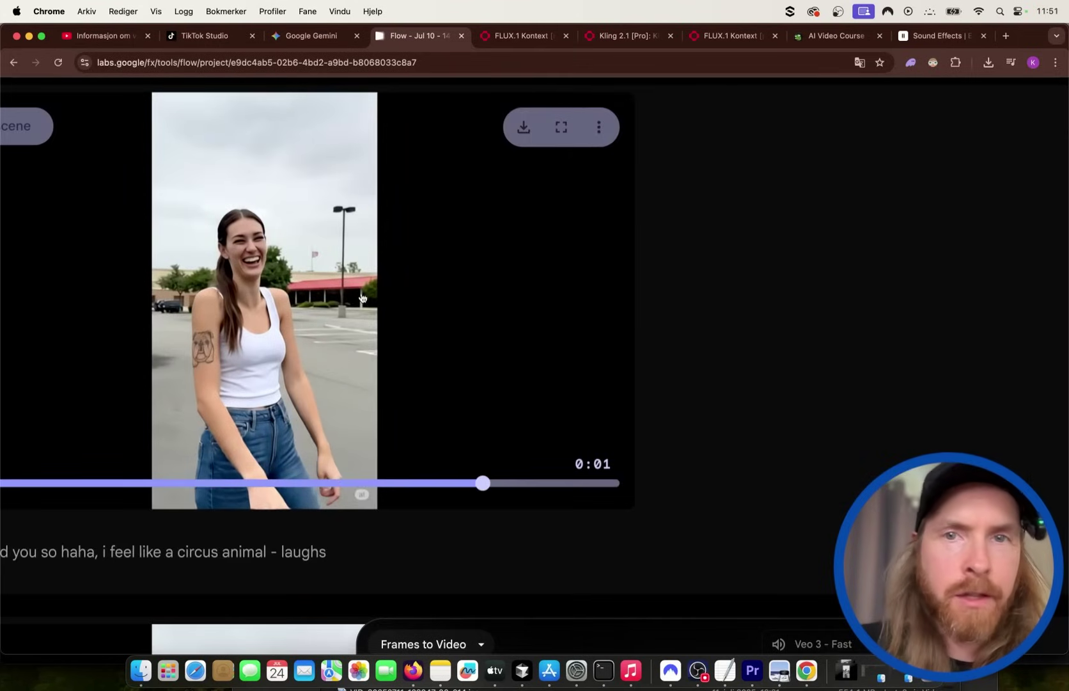
Switch to the Kling 2.1 page, review the shopping mall prompt and settings, and play part of the generated store-entrance video
left_click(639, 38)
scroll(750, 274, "up", 8)
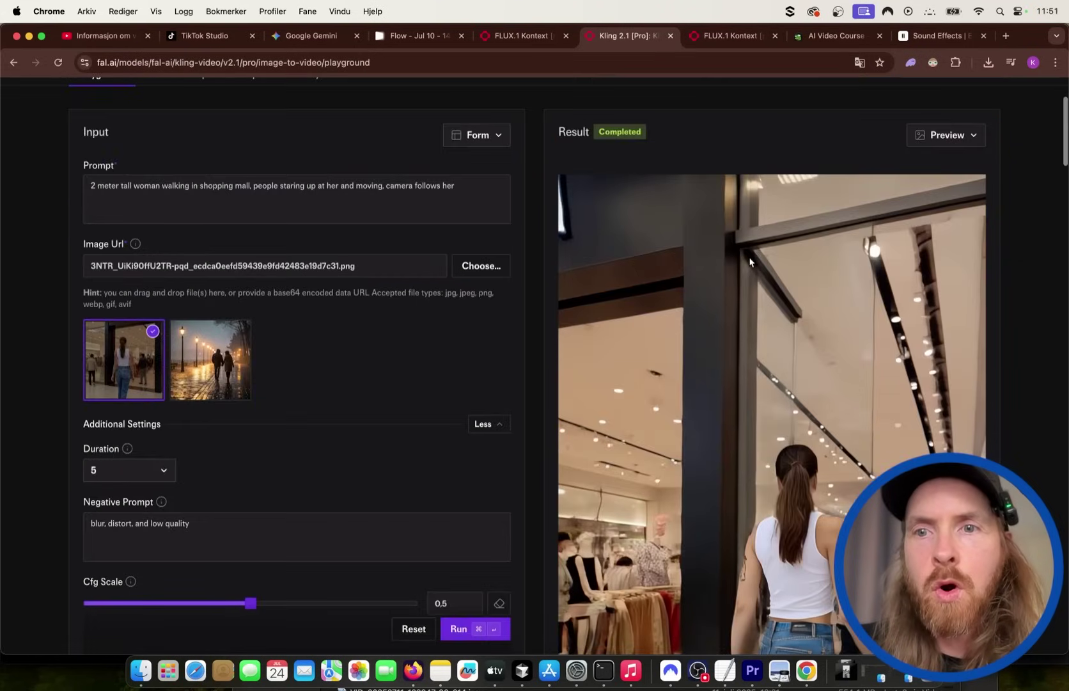
scroll(750, 274, "down", 2)
scroll(629, 504, "down", 4)
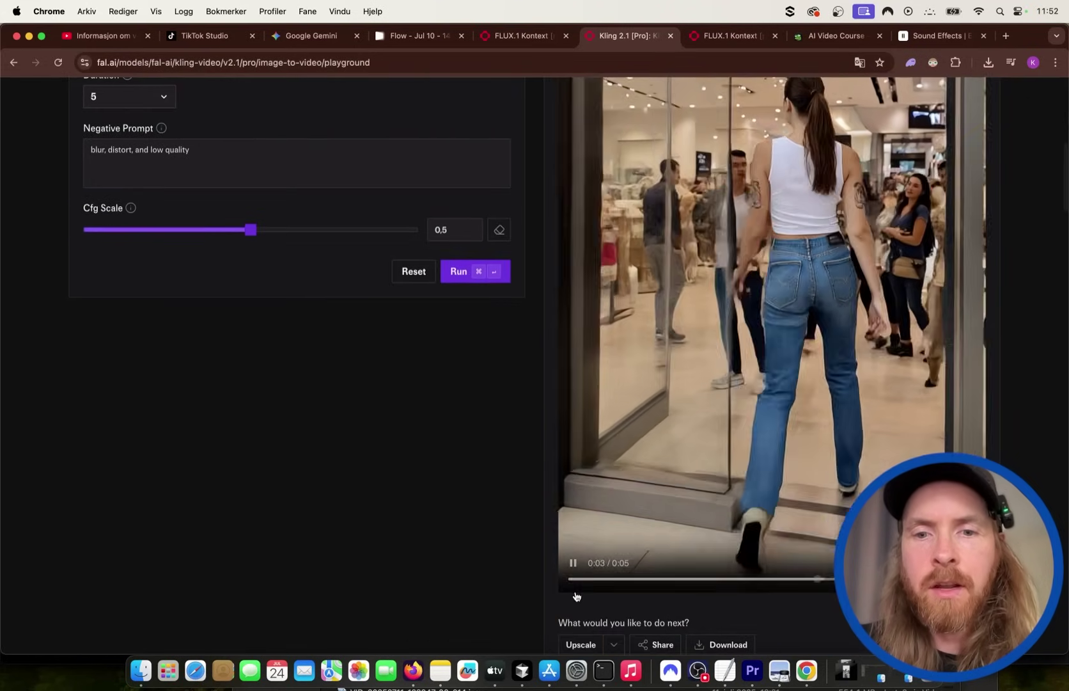
left_click(573, 563)
left_click(573, 565)
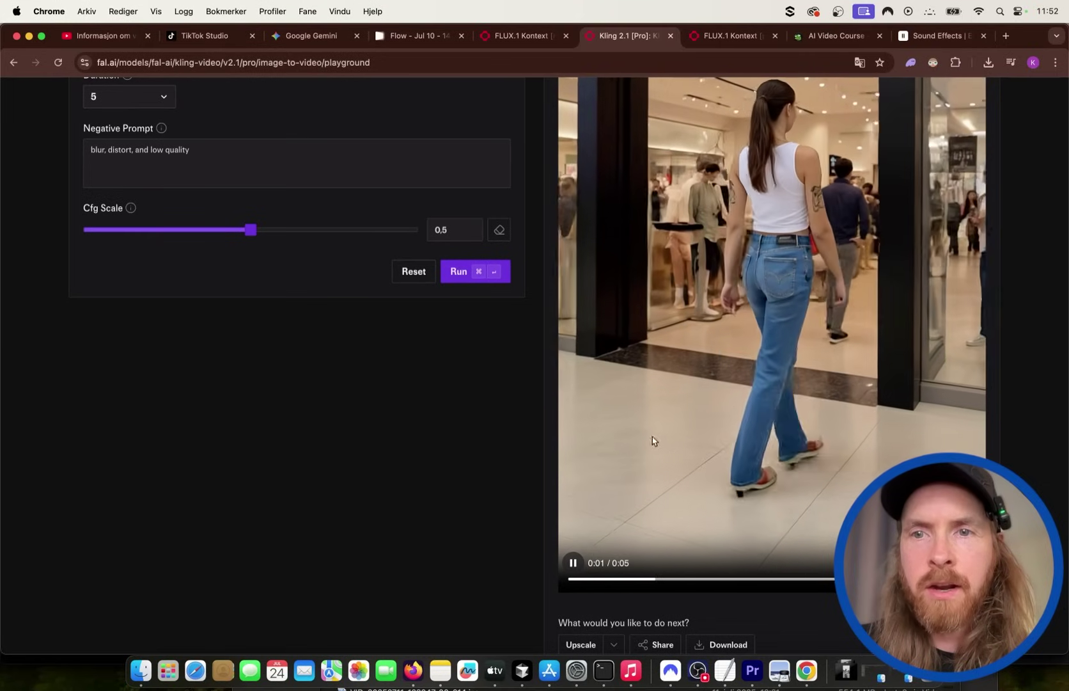
left_click(573, 561)
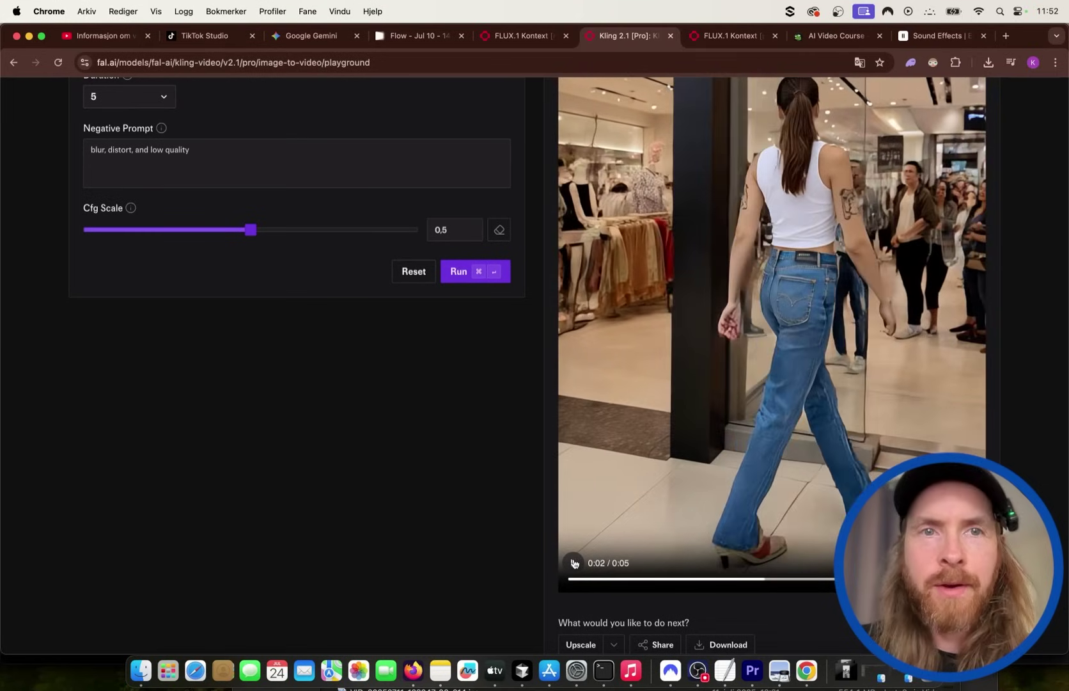
Switch to Premiere Pro, play the whole tallgirl3 sequence in an enlarged Program Monitor, and restore the monitor's size with the playhead at the start
left_click(753, 670)
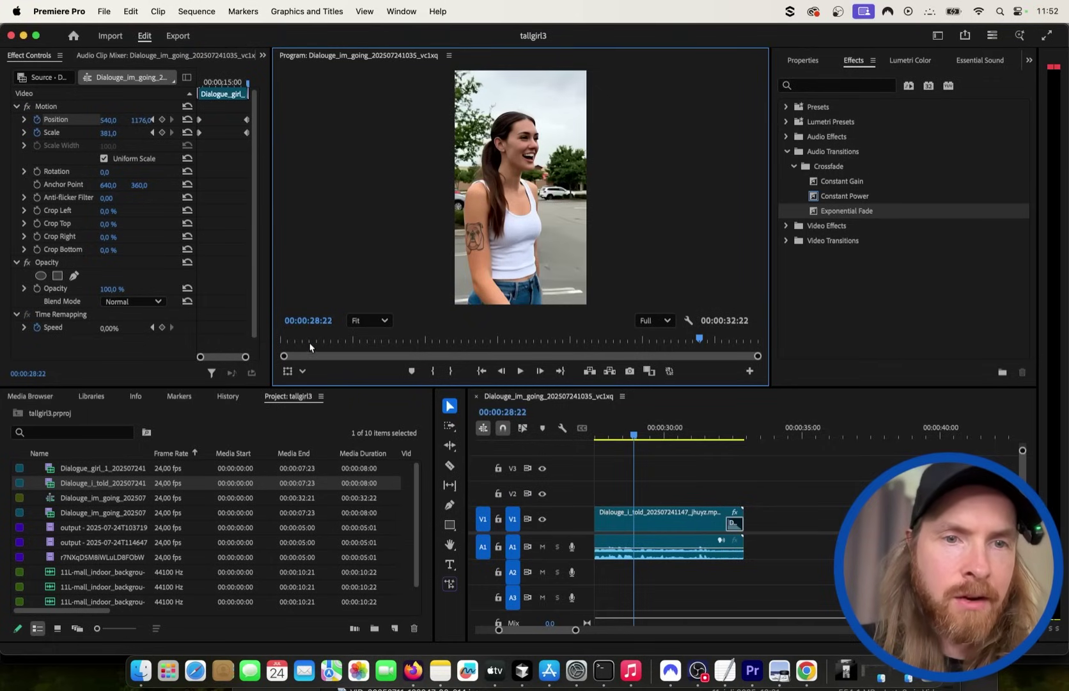
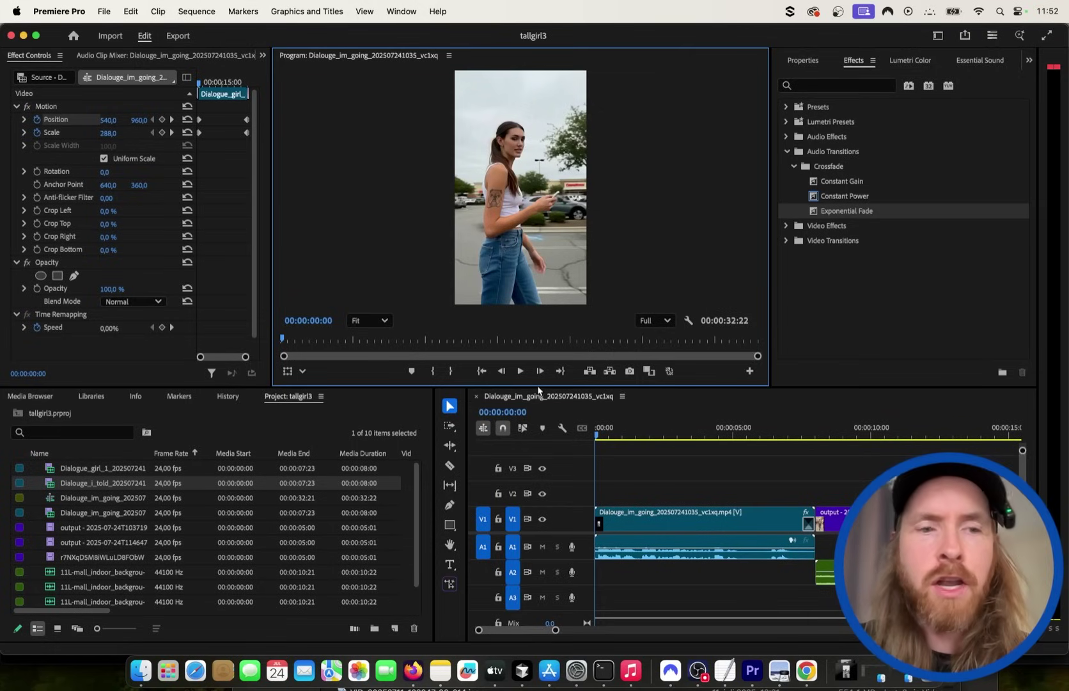
left_click_drag(538, 388, 523, 573)
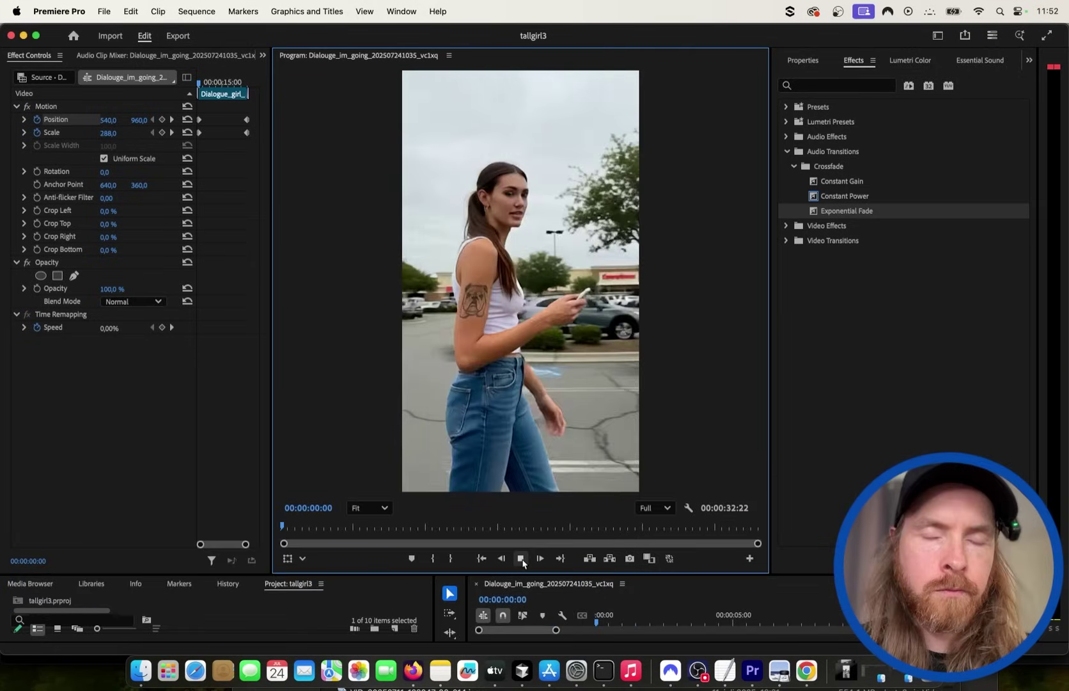
left_click(521, 558)
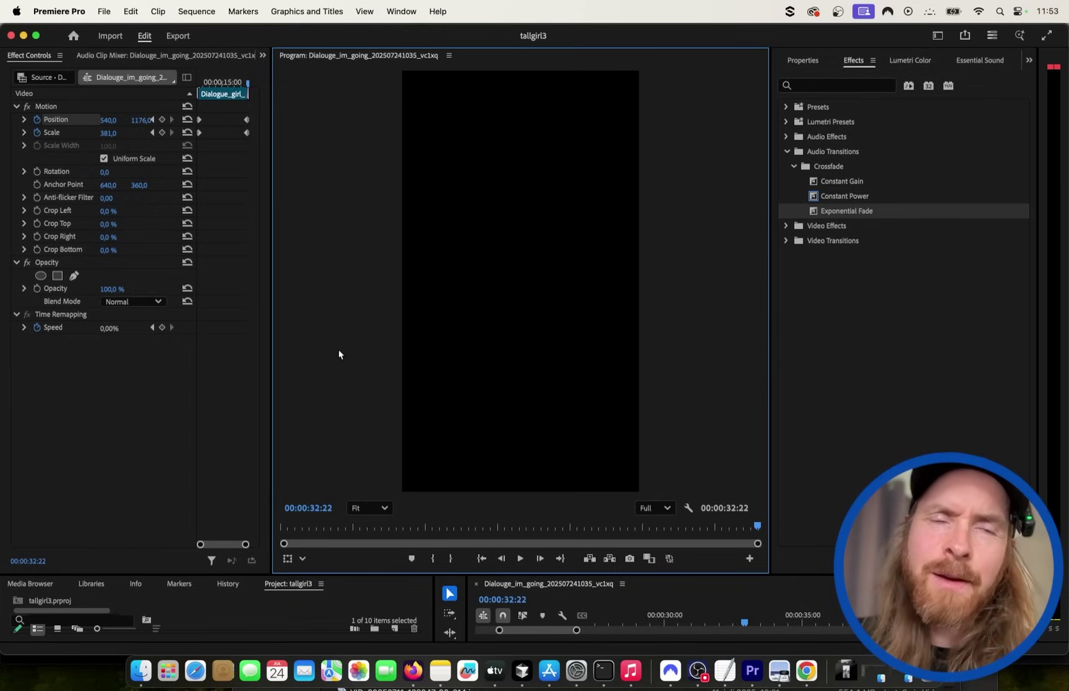
left_click_drag(579, 573, 586, 375)
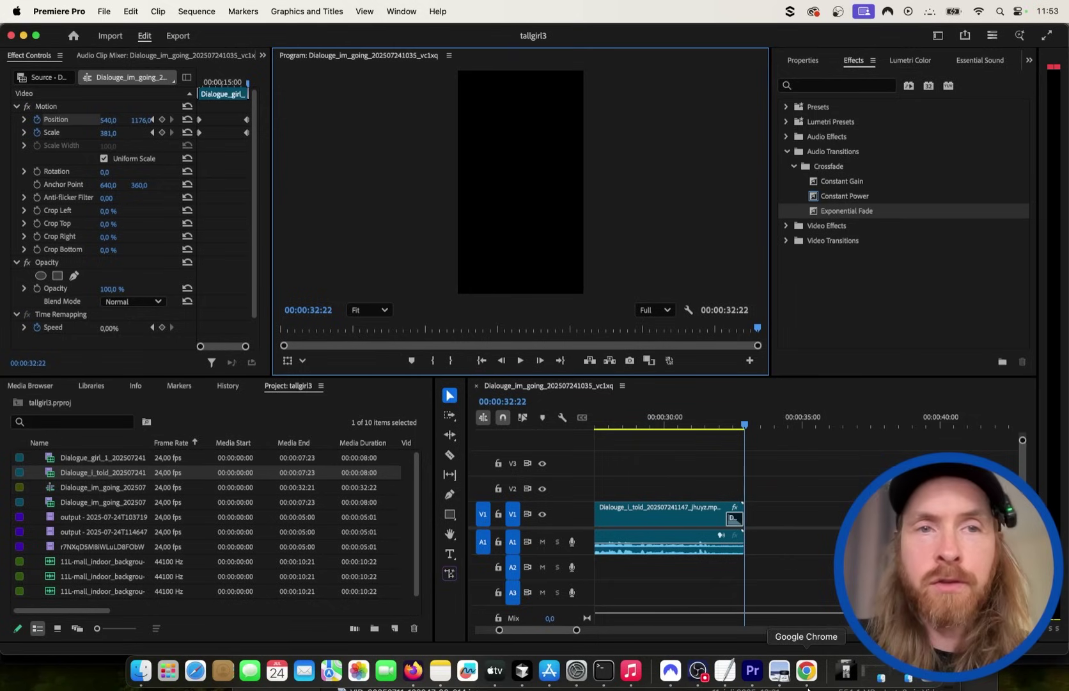
left_click_drag(317, 333, 243, 333)
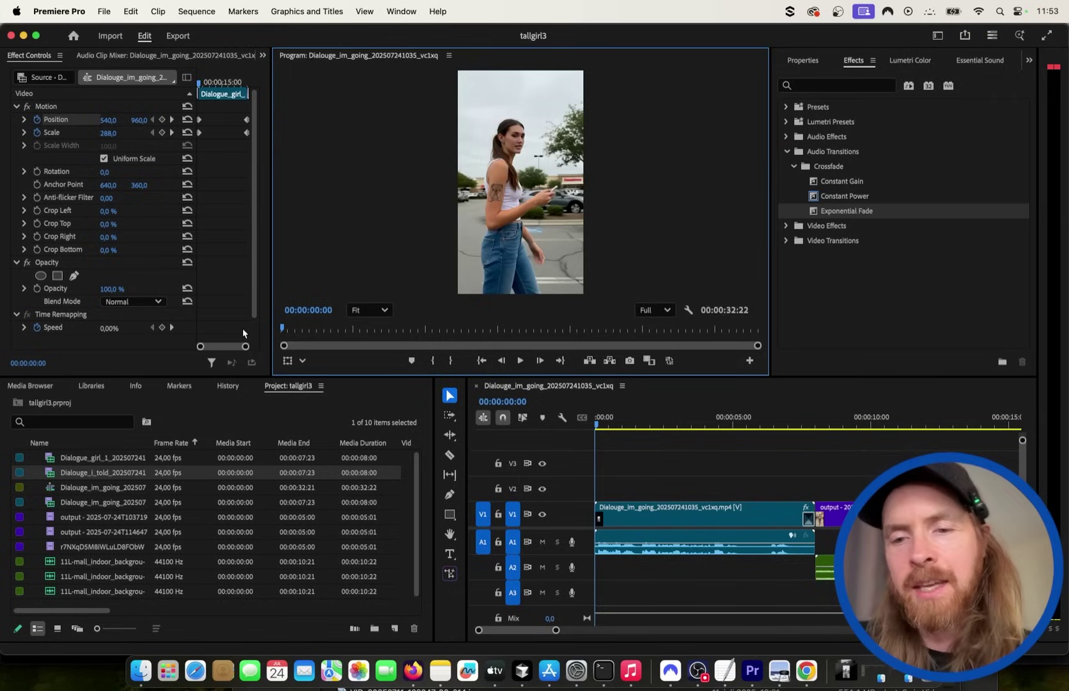
Switch to Chrome, reload the published 6'5 girl video on TikTok, watch its opening scenes, and mute and pause it
left_click(806, 670)
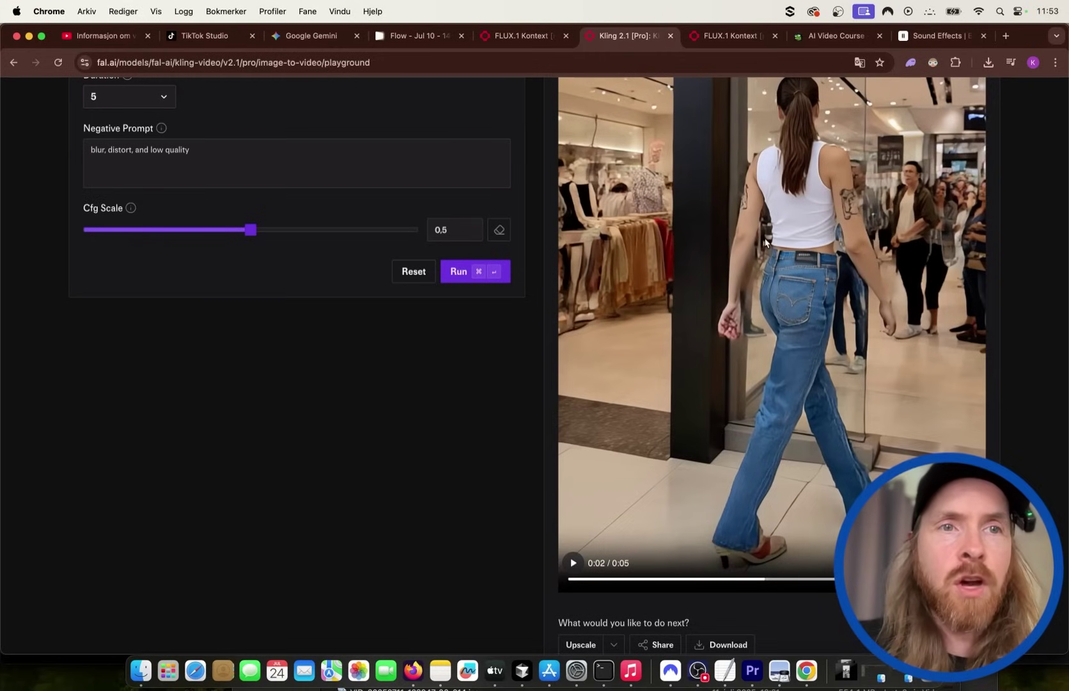
left_click(227, 37)
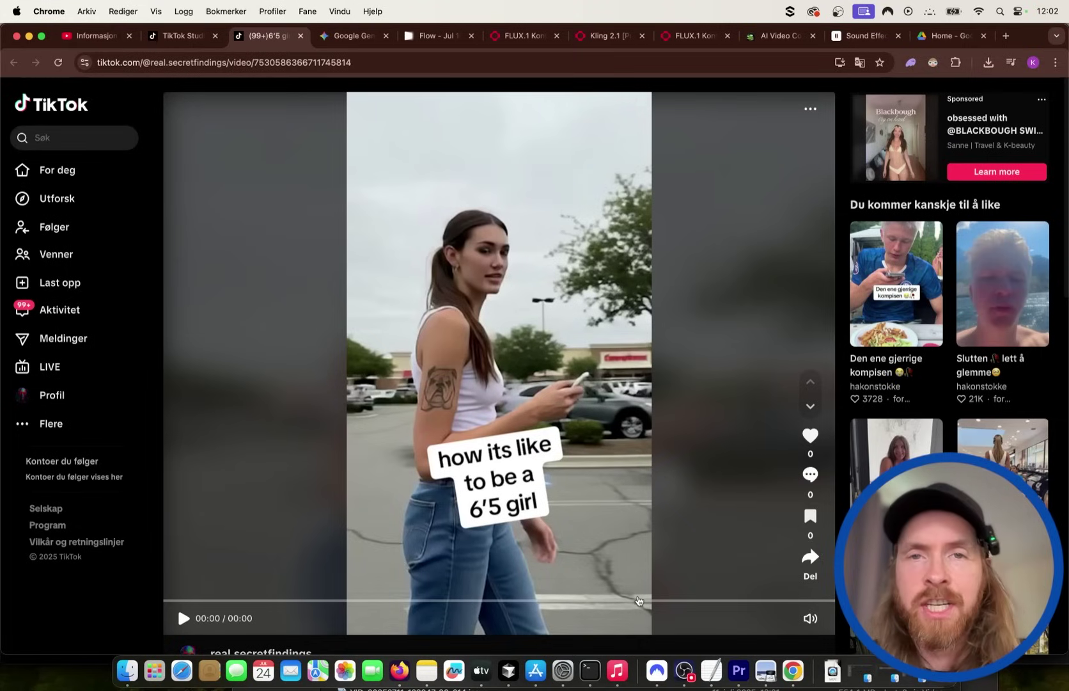
key("super+r")
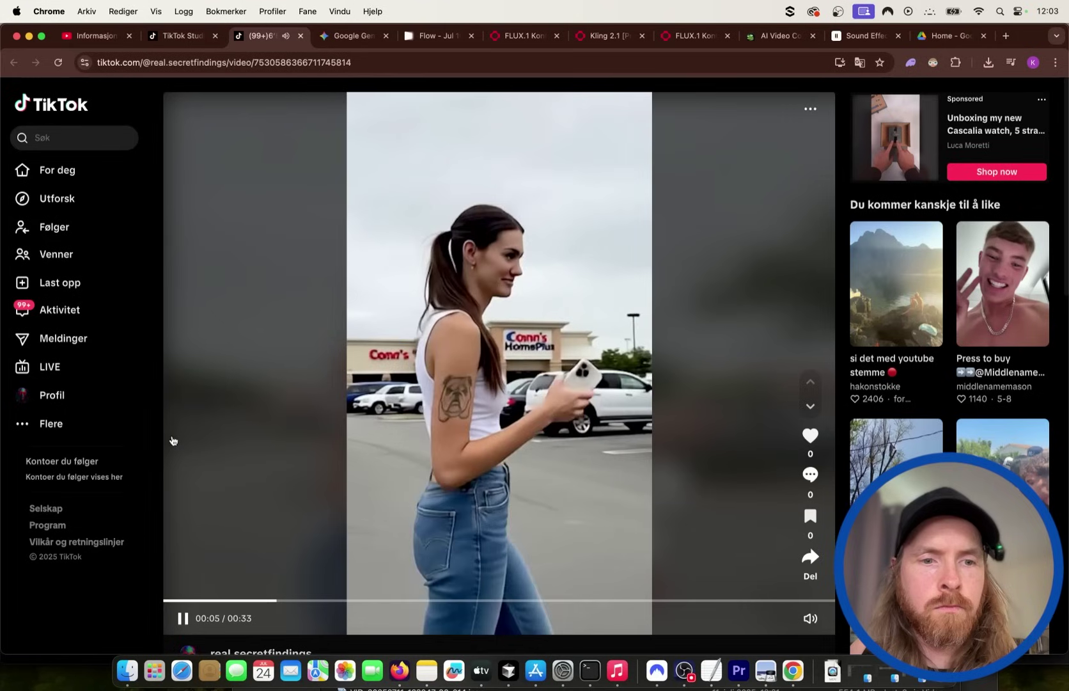
left_click(810, 618)
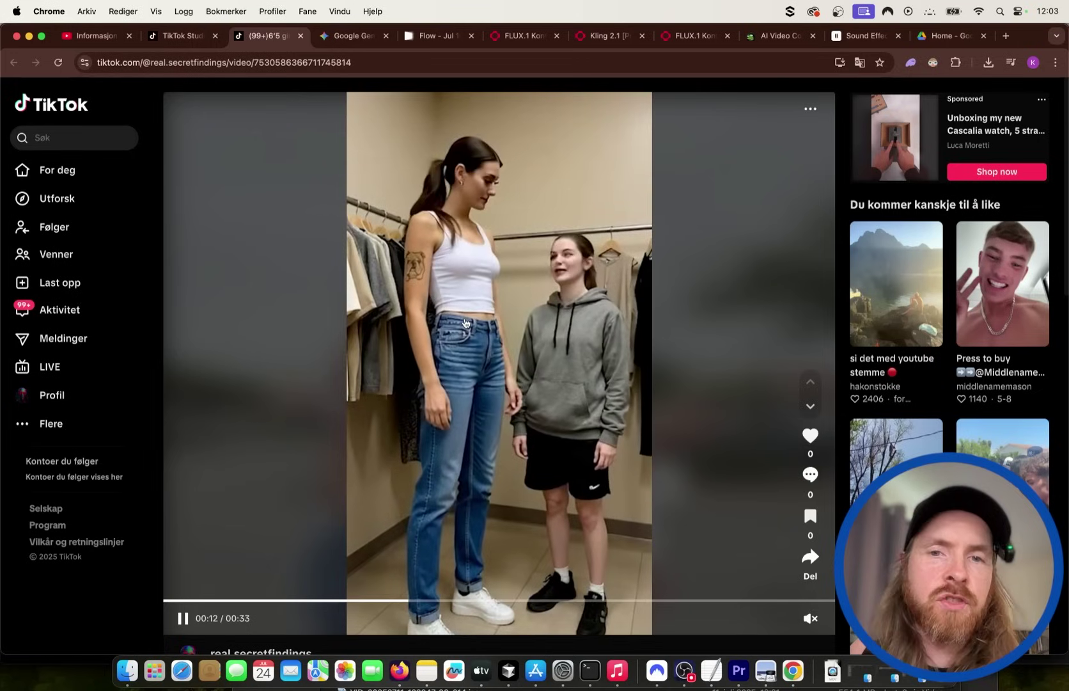
left_click(240, 560)
Switch to TikTok Studio and compare the views, likes and comments of the two 6'5 girl posts and the older posts
left_click(187, 37)
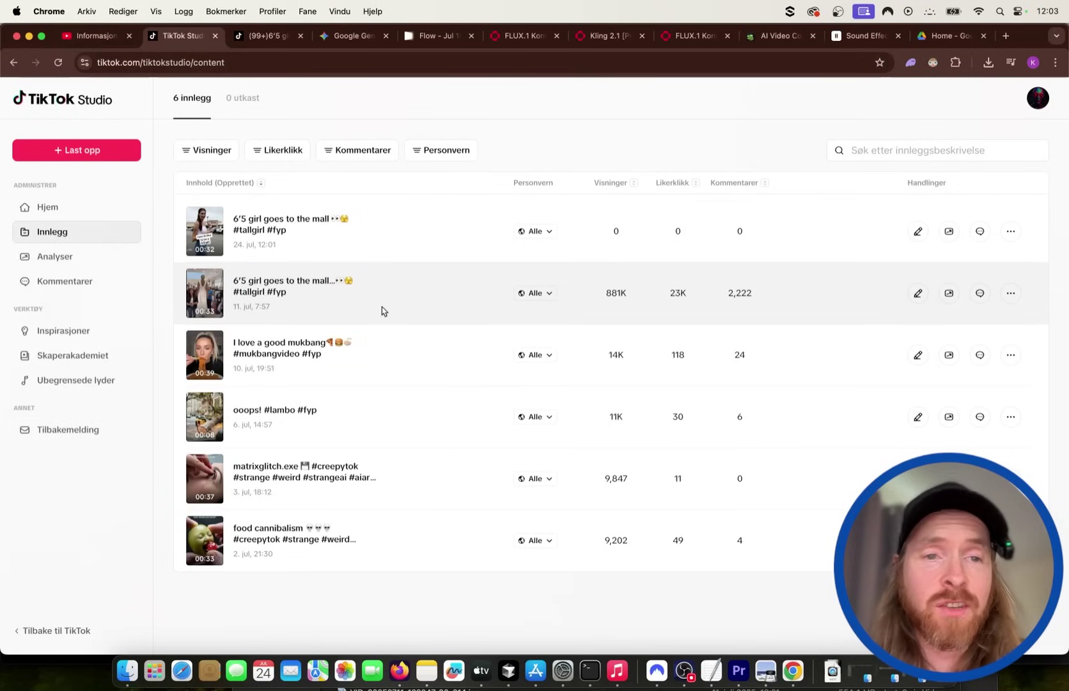
scroll(382, 310, "up", 5)
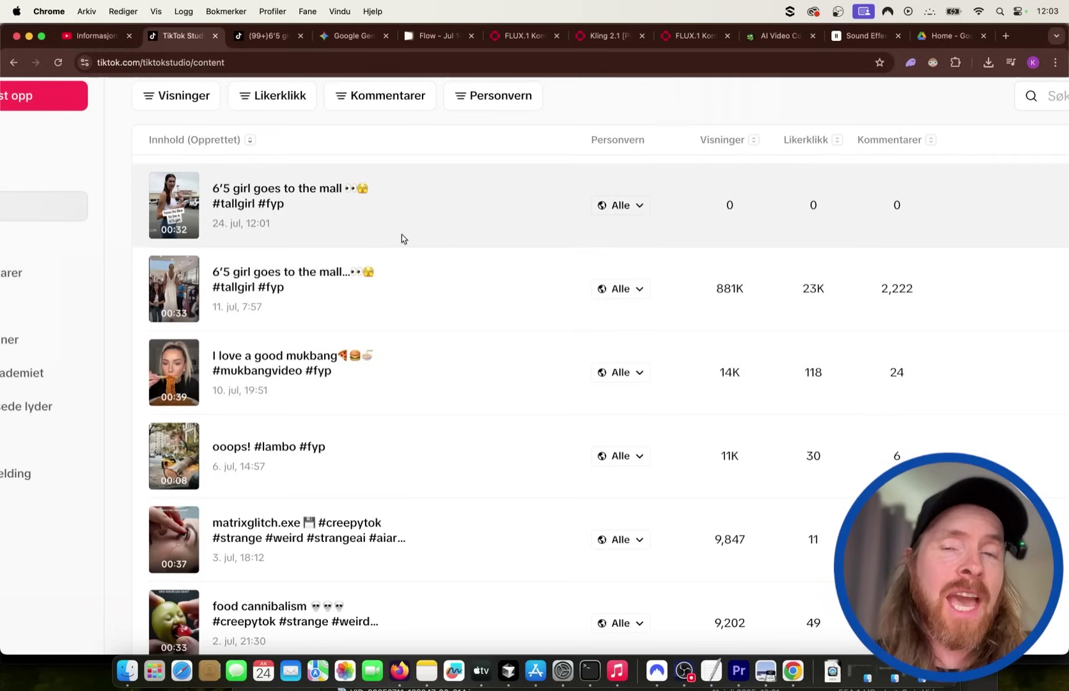
scroll(402, 238, "left", 3)
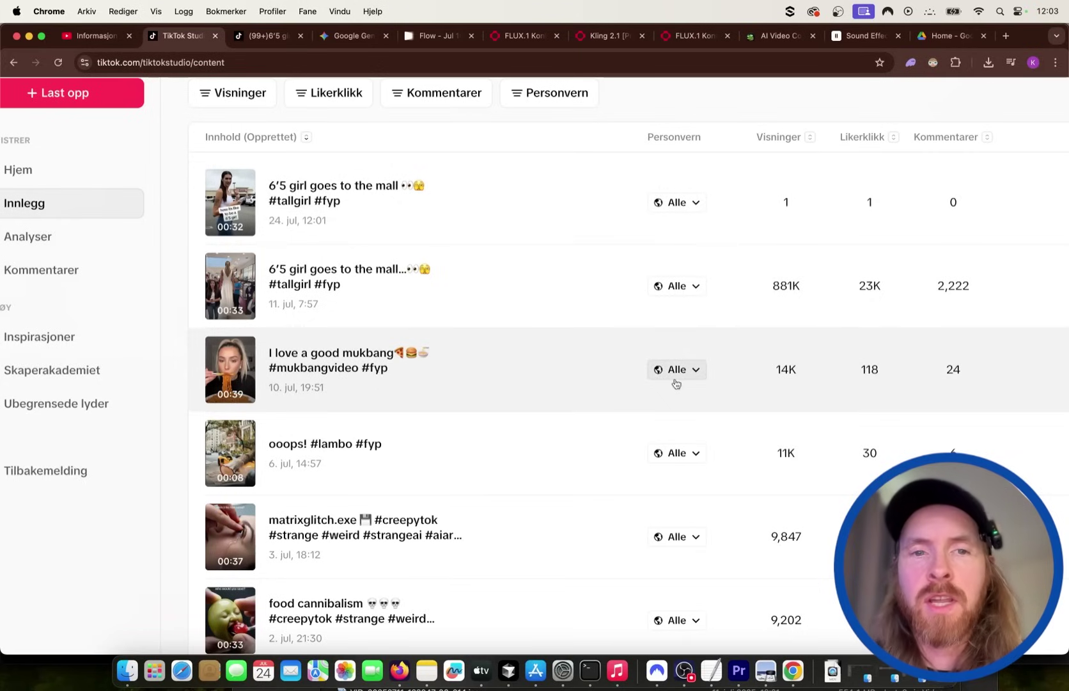
scroll(525, 373, "up", 5)
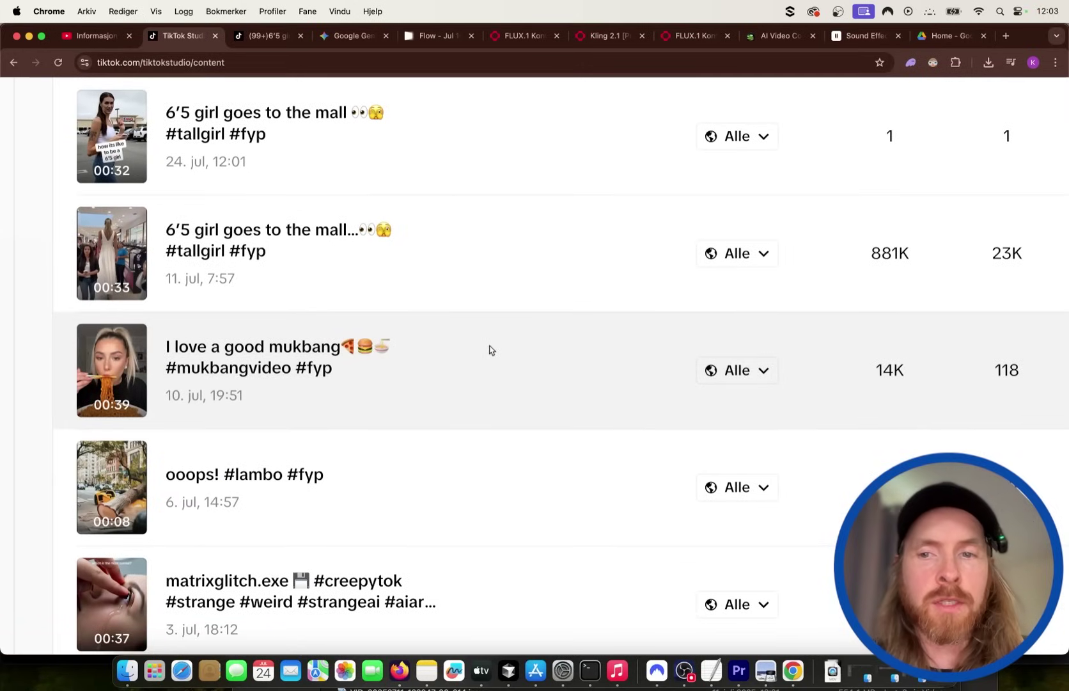
scroll(490, 349, "down", 3)
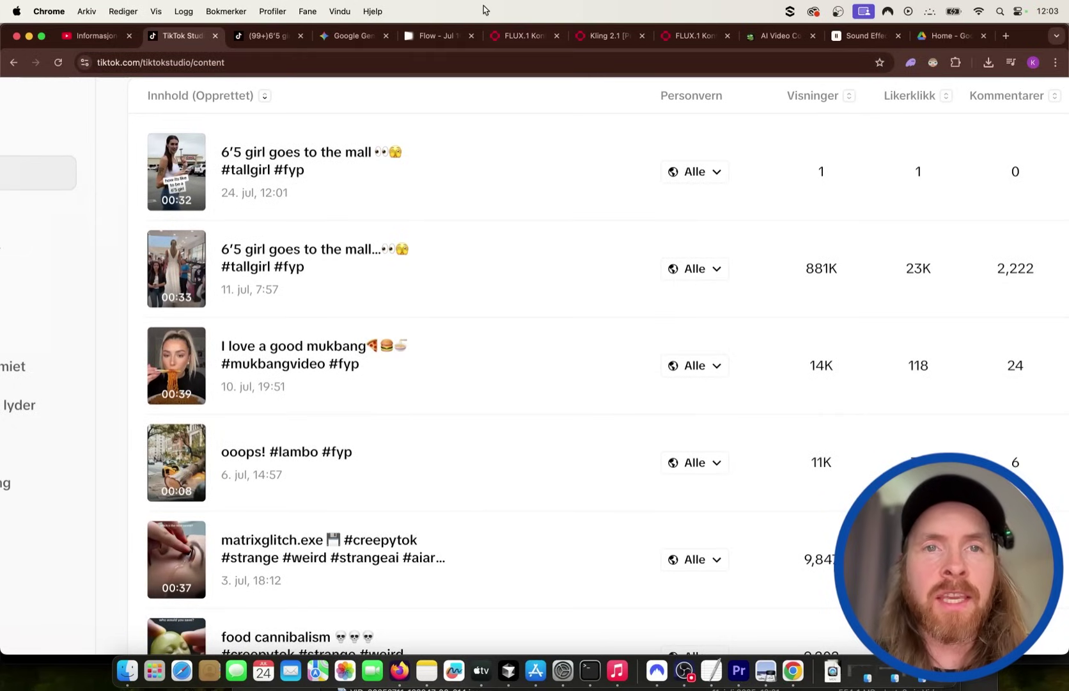
Revisit the Flow and FLUX Kontext pages and review the Kling 2.1 Pro image-to-video prompt and input image
left_click(427, 38)
left_click(538, 45)
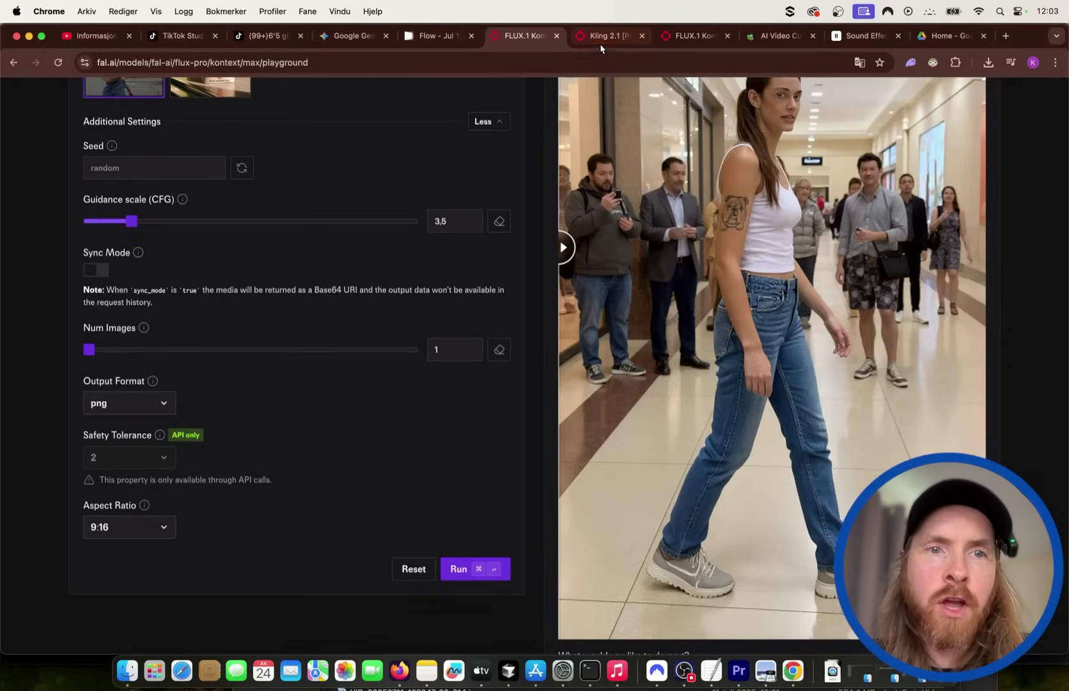
left_click(613, 42)
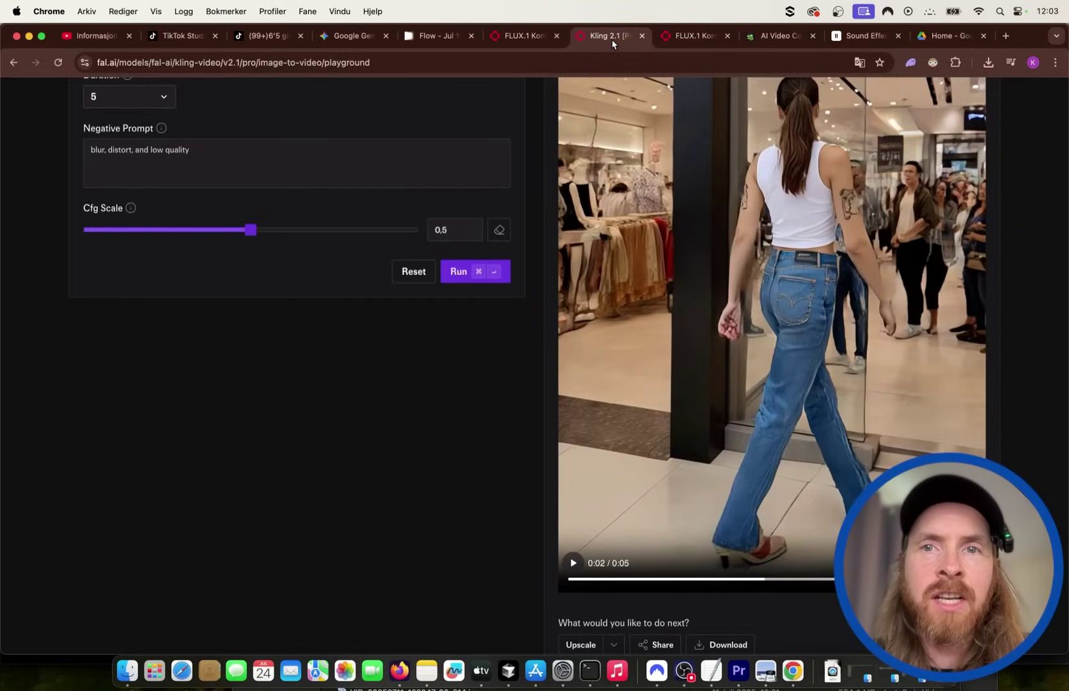
scroll(463, 439, "up", 10)
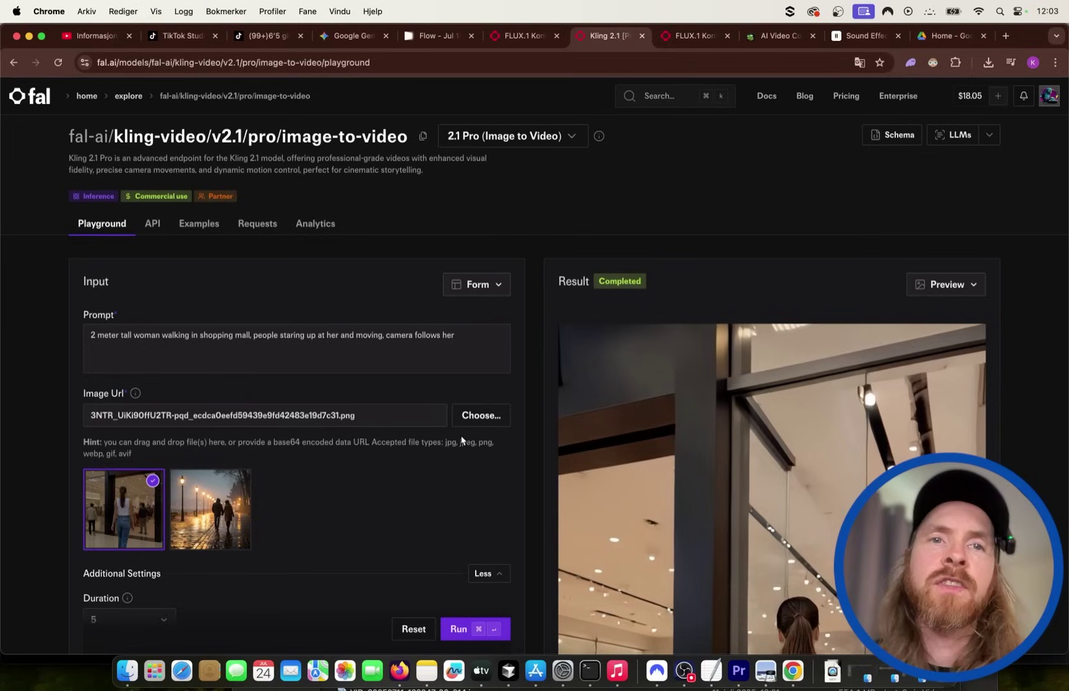
Show the theaivideocourse.com home page and recheck the post statistics in TikTok Studio
left_click(782, 37)
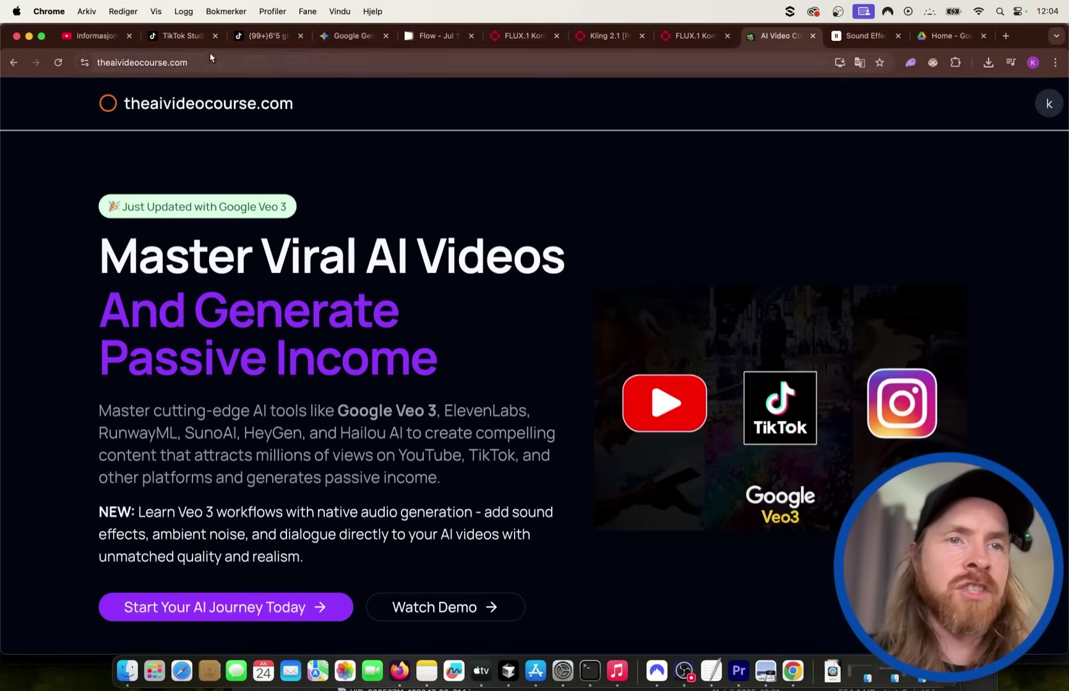
left_click(192, 39)
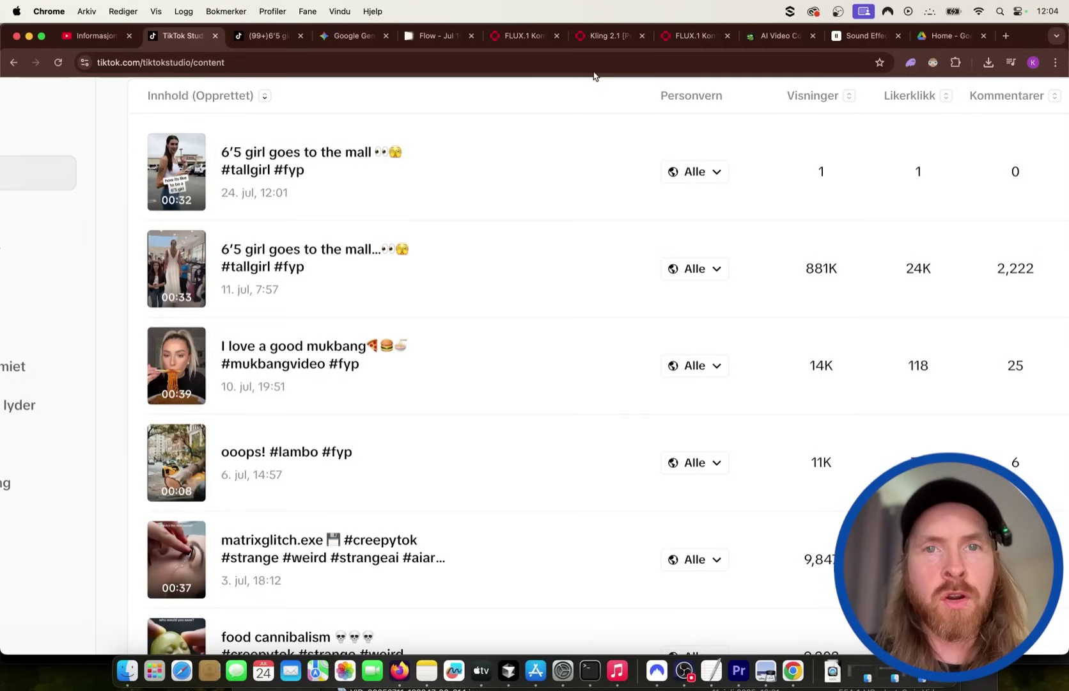
left_click(772, 39)
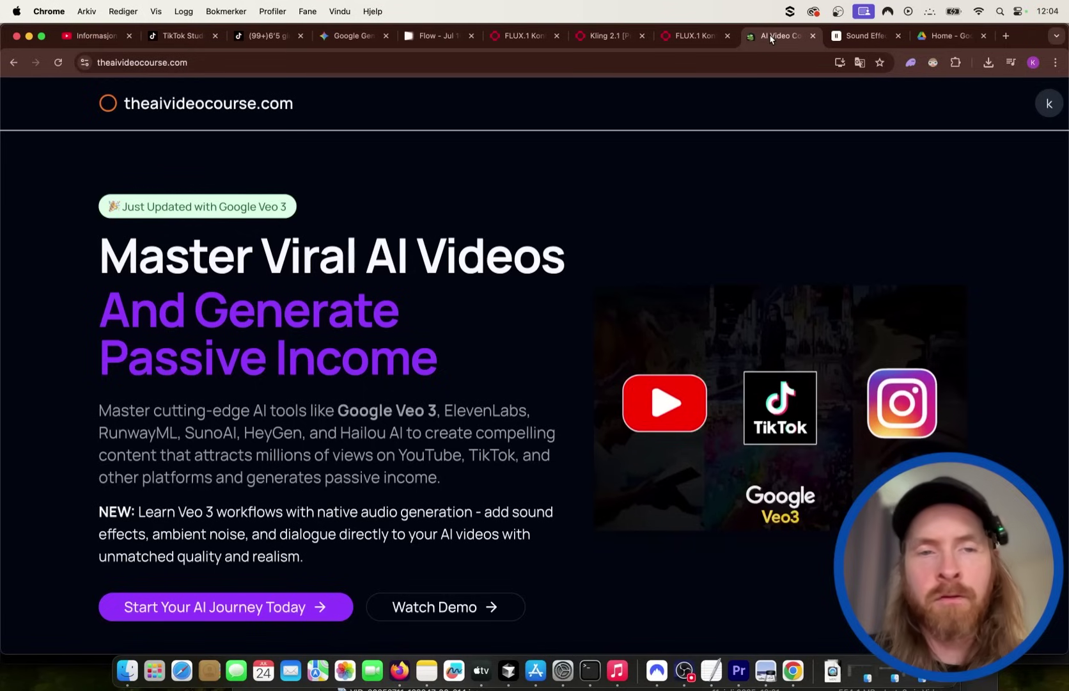